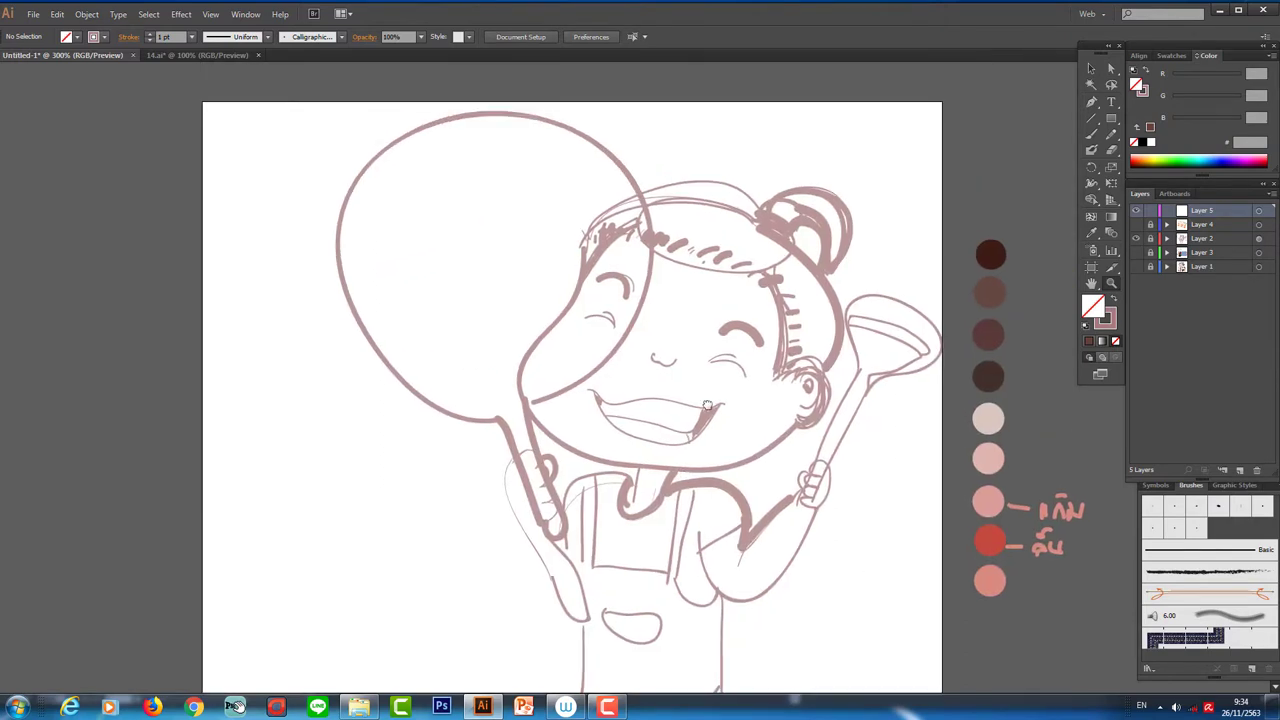
- Zoom in on the brown-outlined girl chef sketch
scroll(851, 199, "up", 2)
- Draw the closed dark brown hair shape over the top of the head
scroll(851, 199, "up", 1)
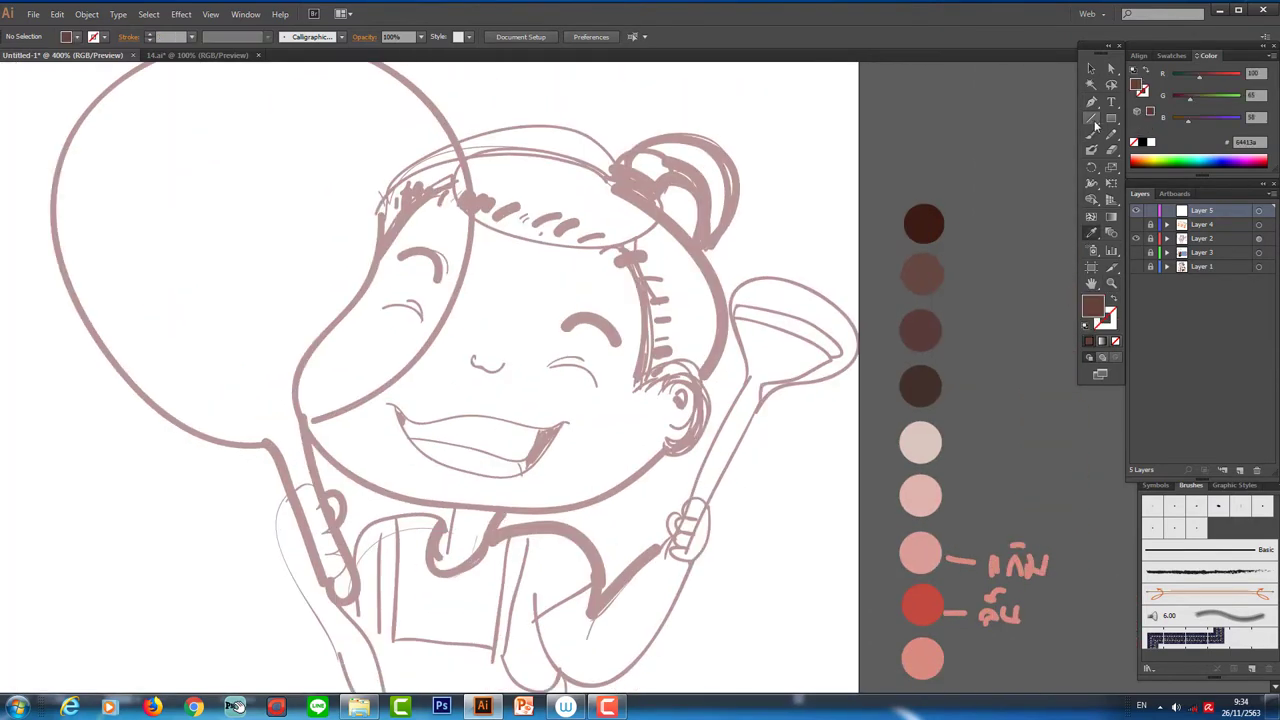
scroll(851, 199, "up", 2)
left_click(840, 232)
left_click_drag(680, 238, 655, 300)
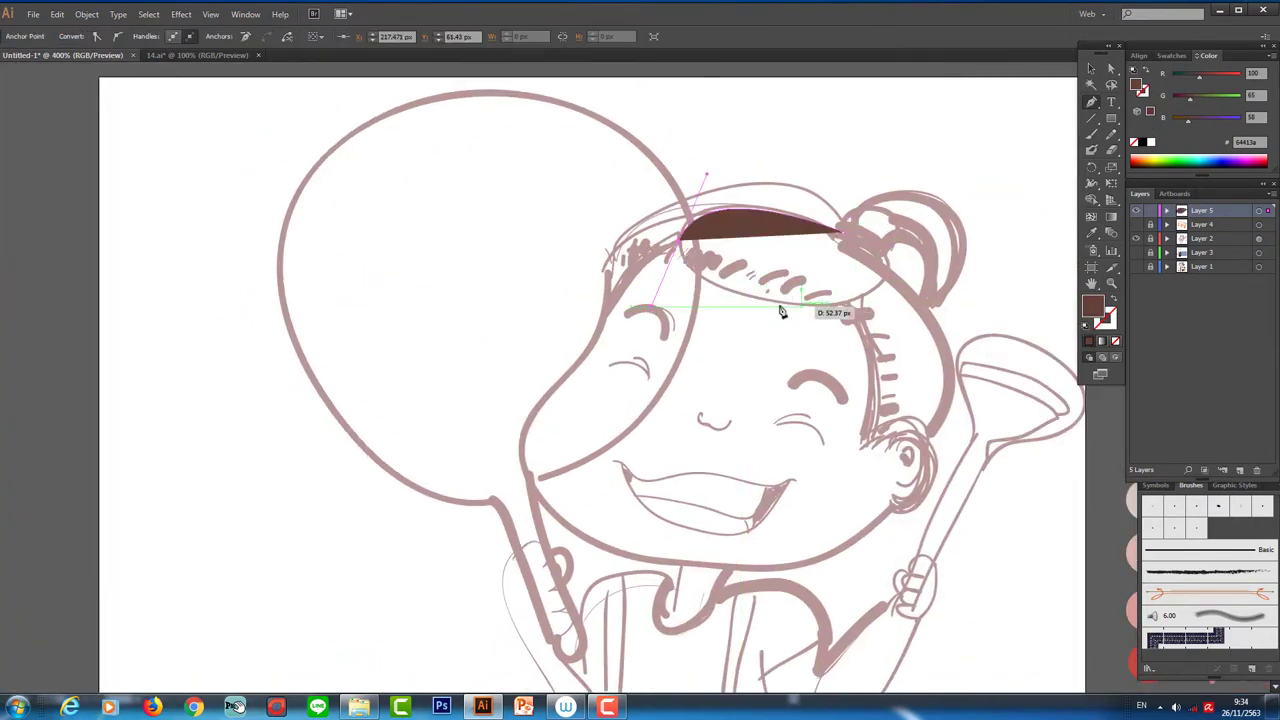
left_click_drag(860, 250, 937, 258)
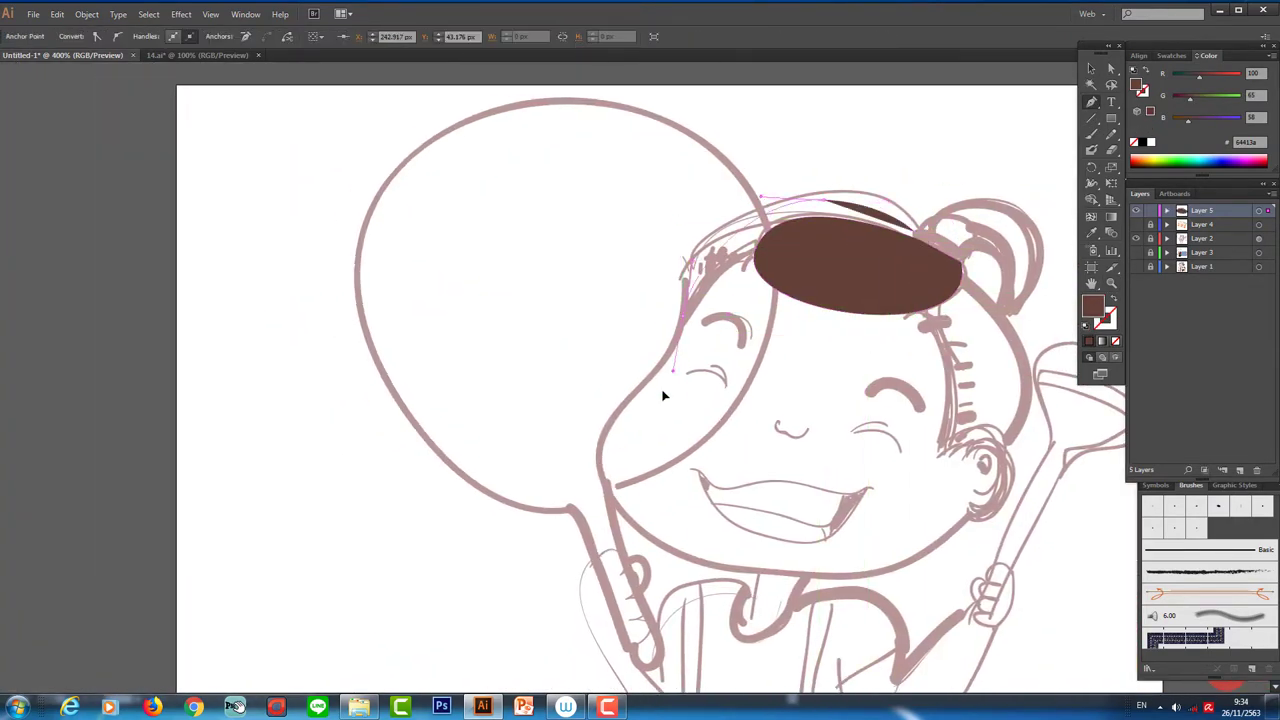
left_click(762, 268)
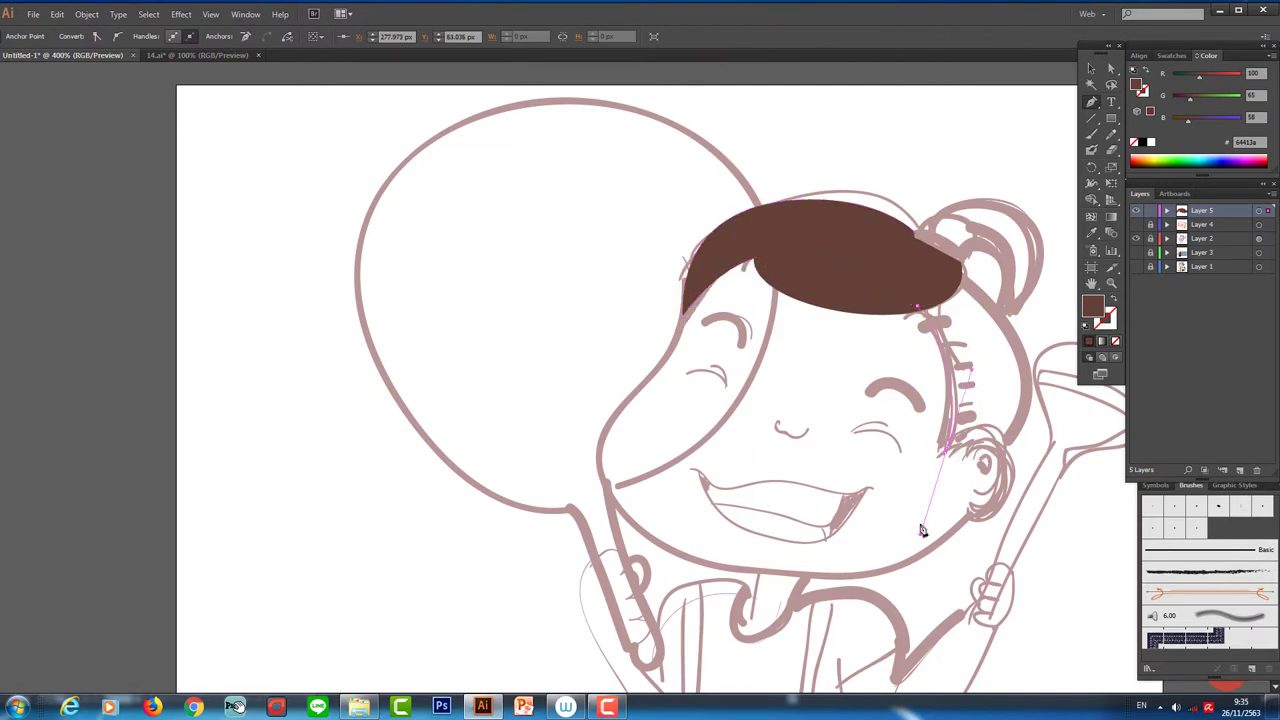
left_click_drag(1010, 445, 1035, 470)
left_click_drag(902, 226, 960, 272)
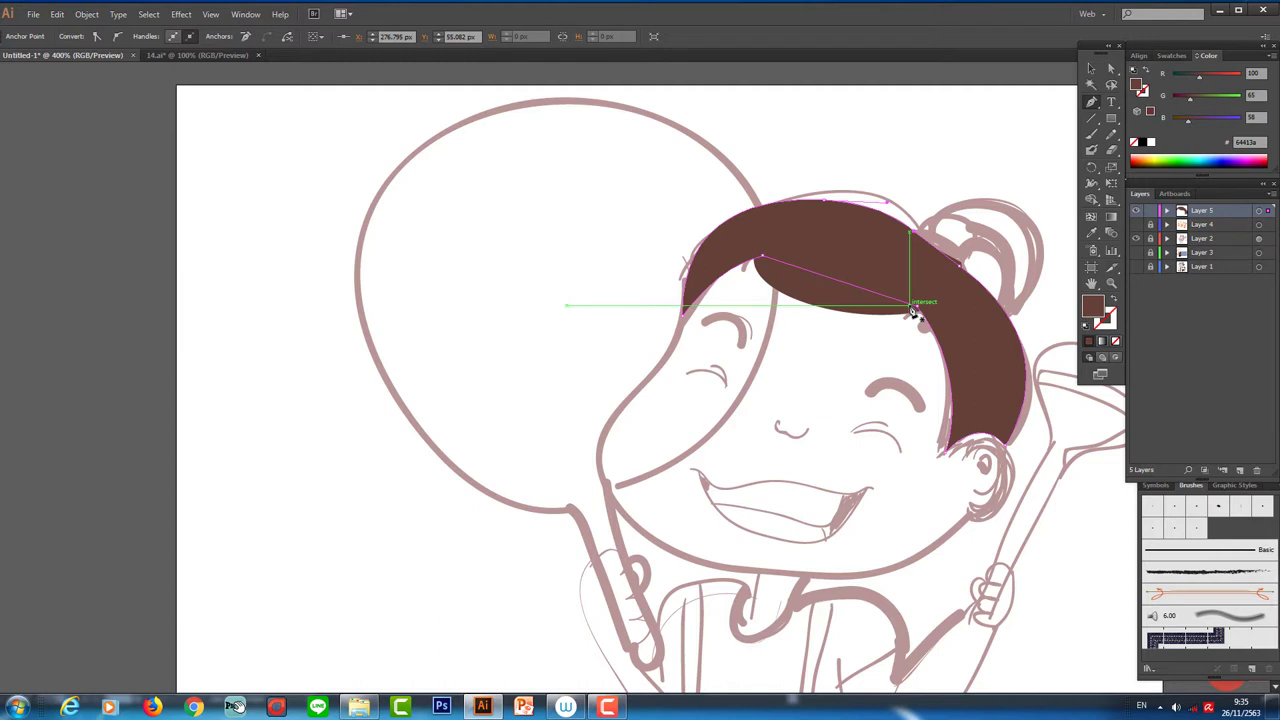
- Draw a separate closed hair tuft on the bun and reselect the main hair
left_click_drag(913, 313, 757, 386)
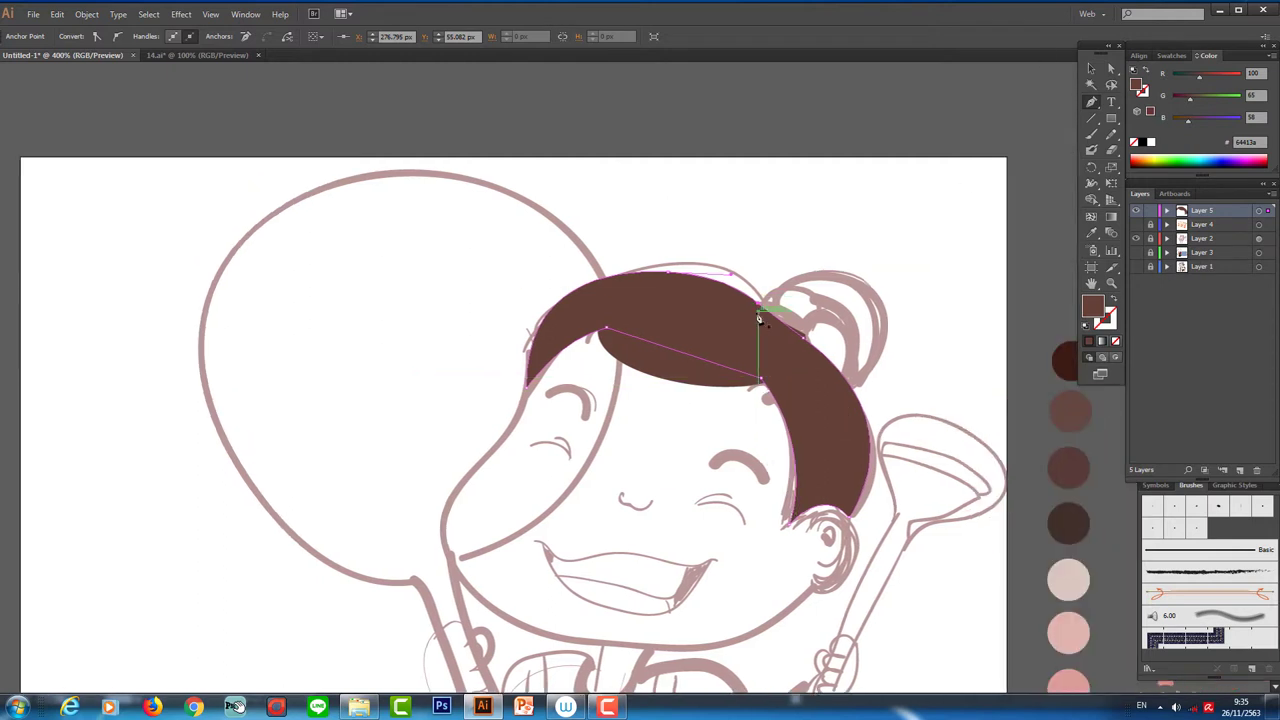
left_click(766, 302)
left_click(880, 290)
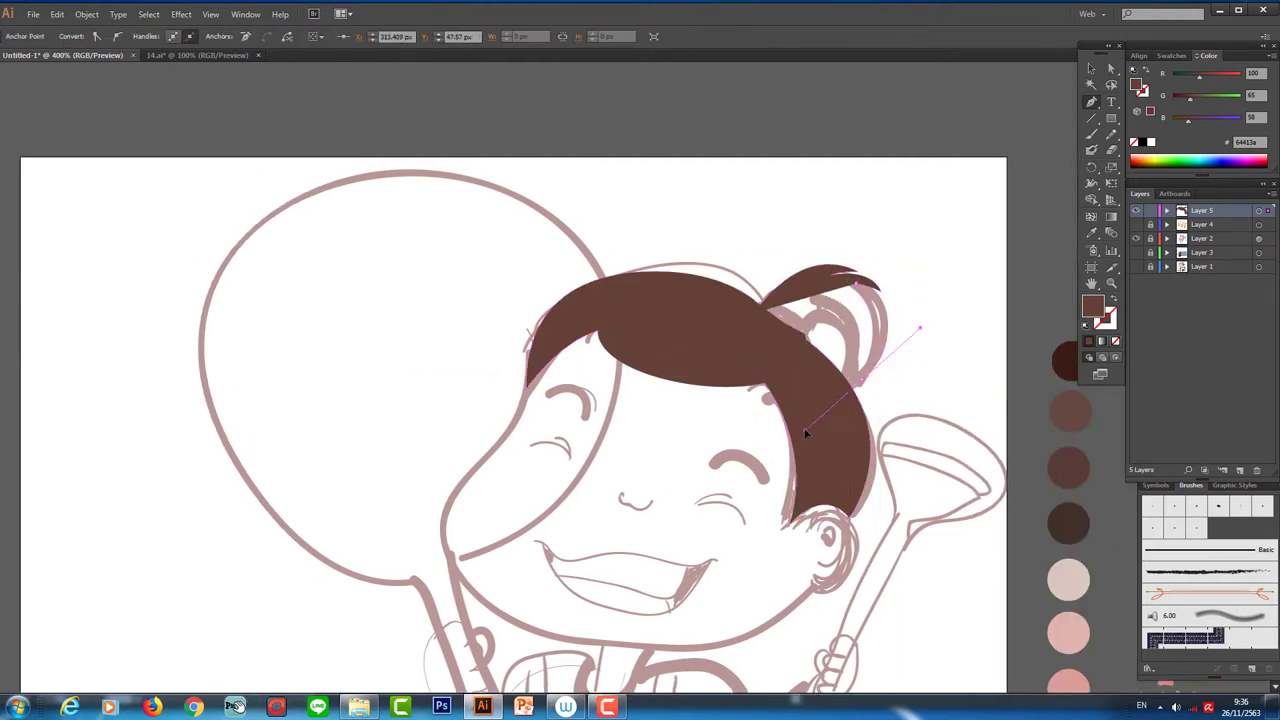
left_click(883, 366)
left_click(766, 302)
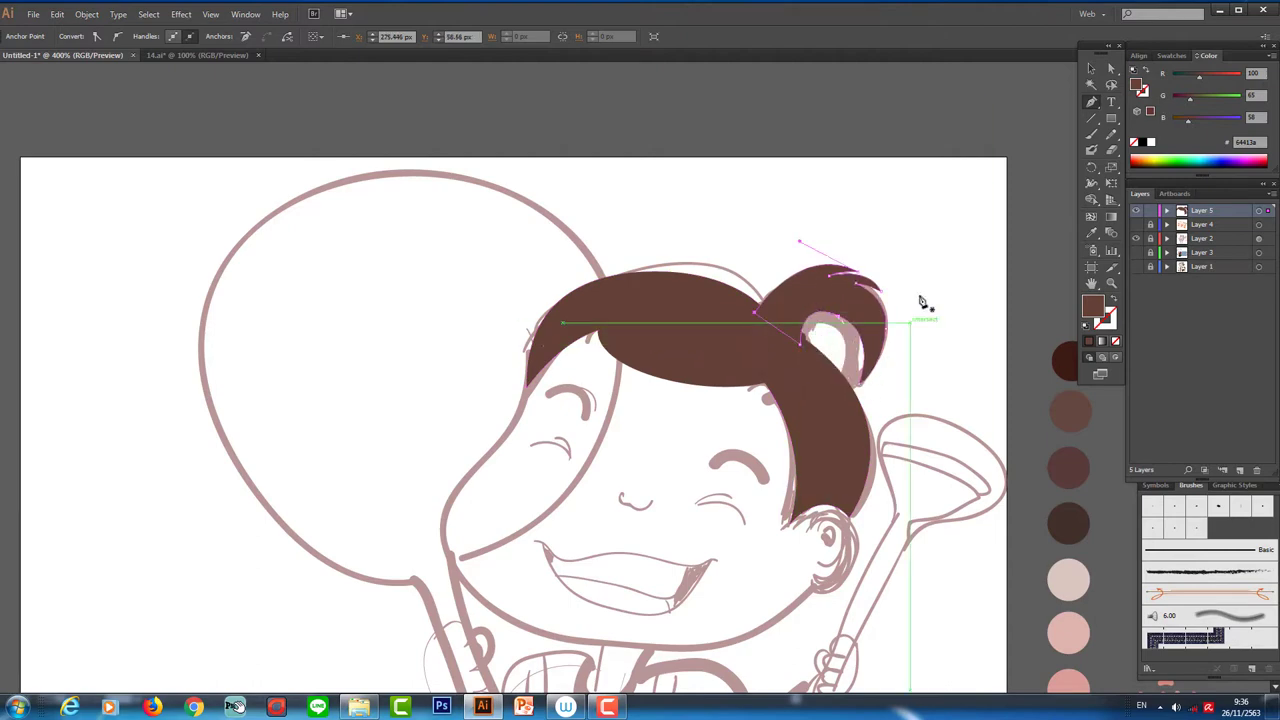
key("ctrl+shift+a")
left_click_drag(908, 374, 1011, 220)
left_click(983, 116)
- Recolour the hair base to #9b7872 and send it behind the dark brown cap
double_click(1092, 306)
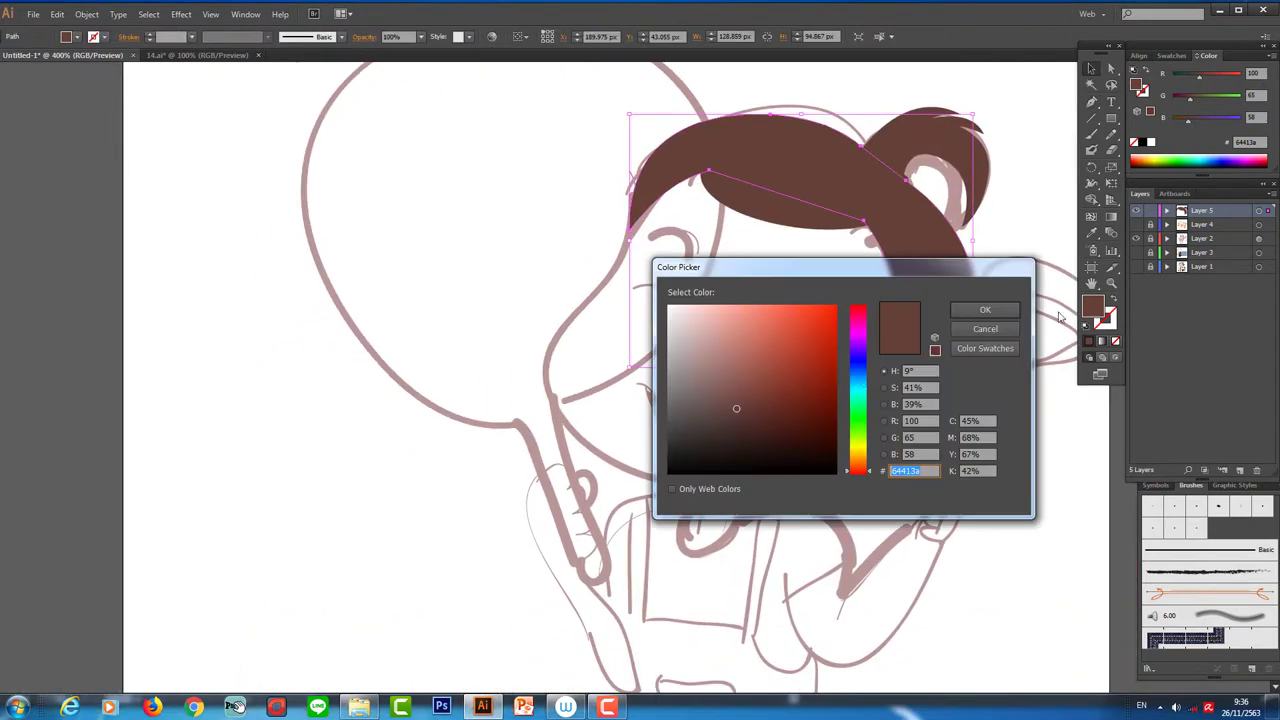
key("Return")
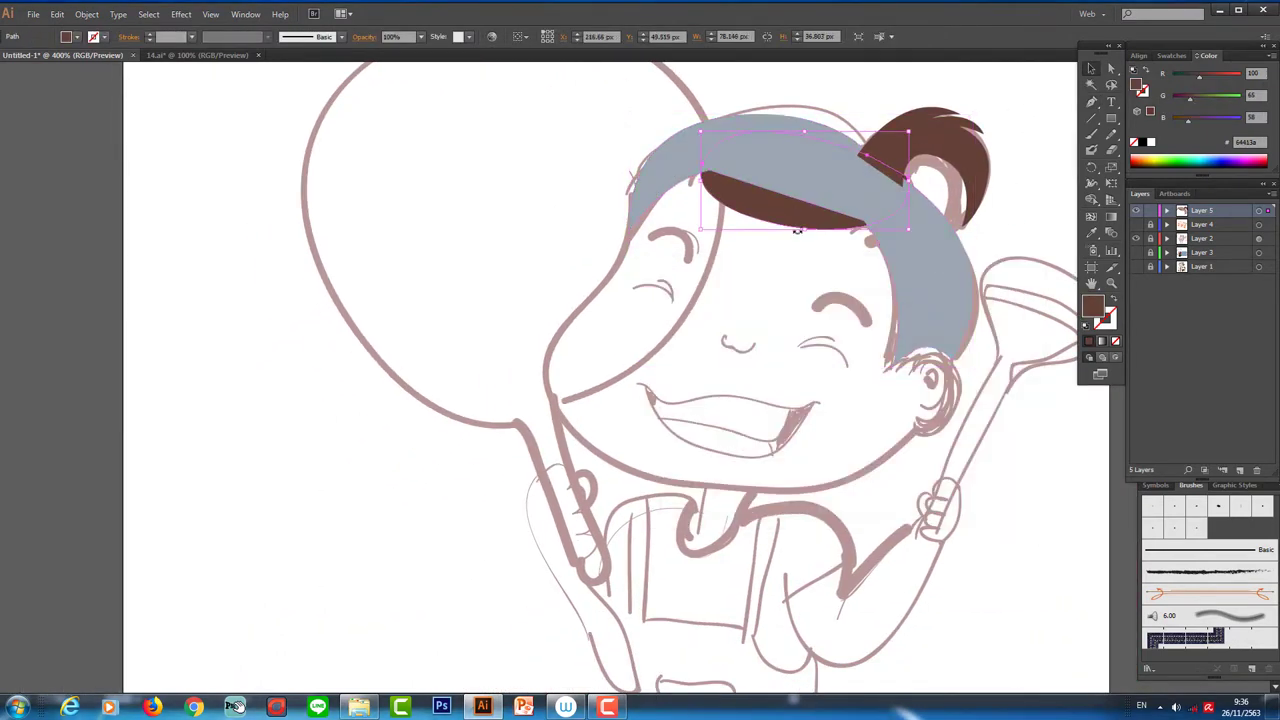
key("ctrl+shift+bracketleft")
key("ctrl+shift+a")
scroll(948, 247, "up", 2)
left_click(948, 247)
double_click(1092, 306)
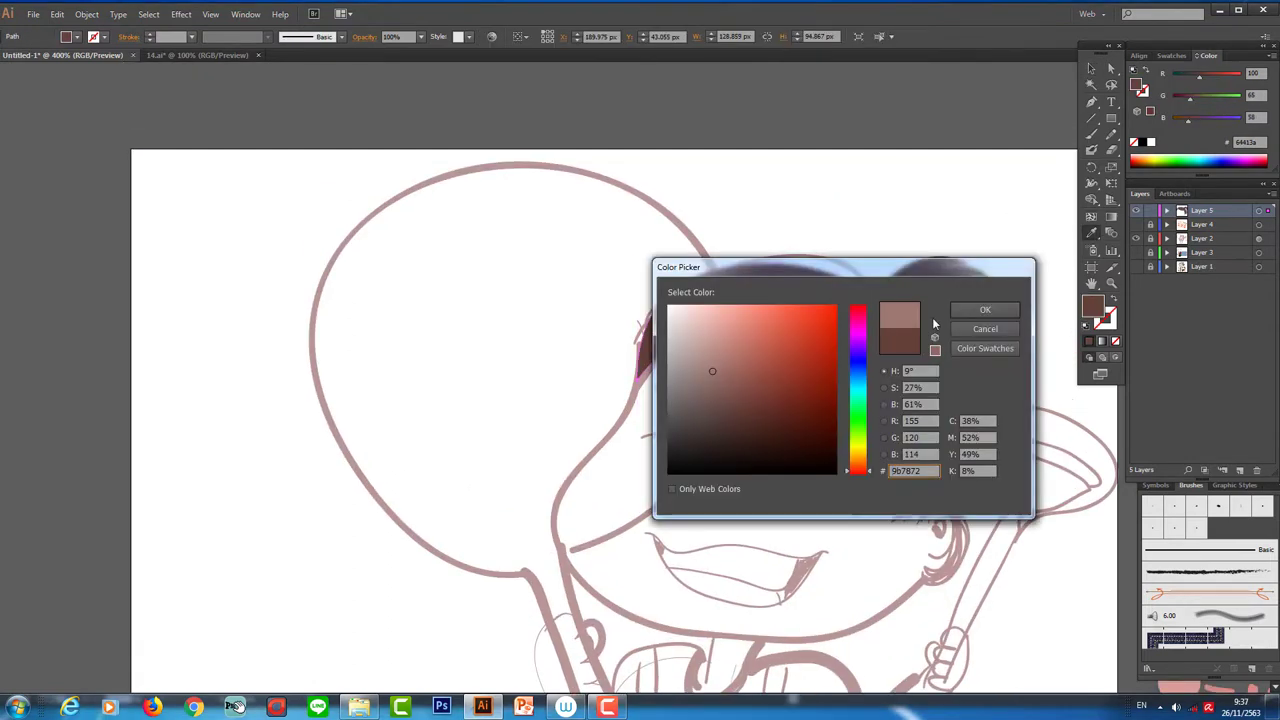
key("Return")
key("ctrl+shift+a")
scroll(907, 165, "down", 1)
scroll(907, 165, "up", 1)
- Reshape the top curve of the dark brown hair cap into a rounded oval
left_click(645, 360)
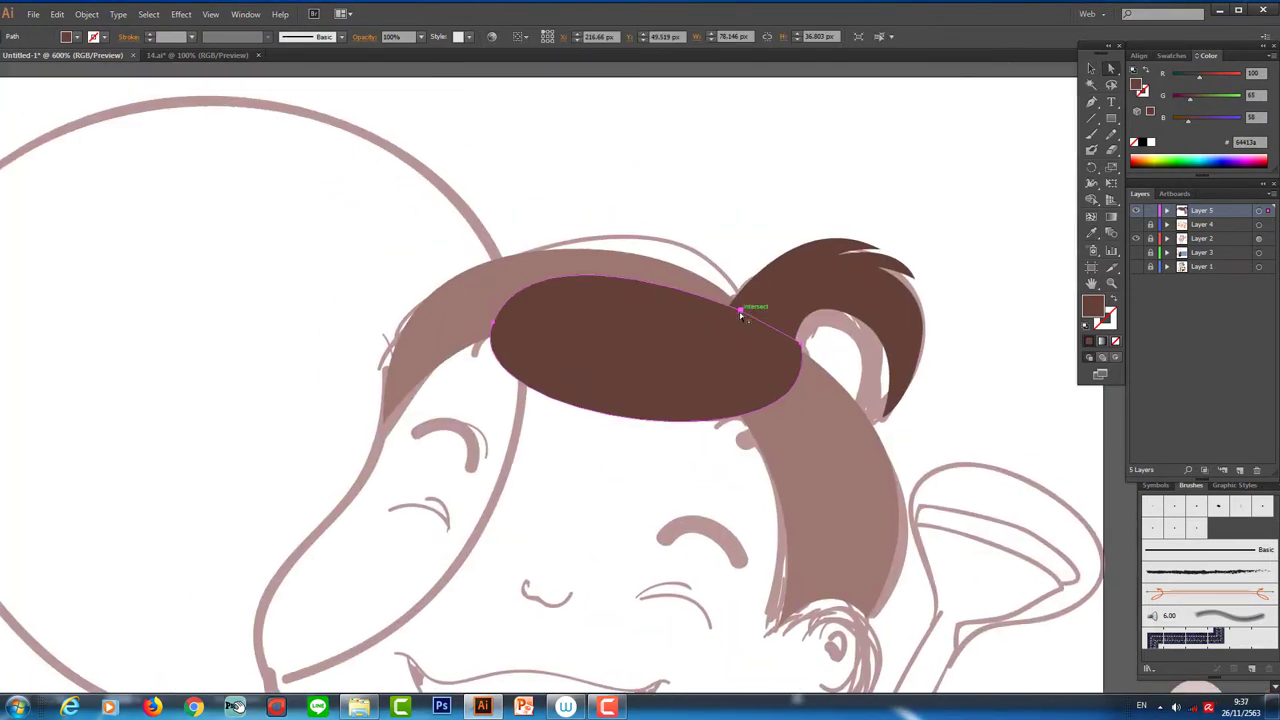
left_click_drag(740, 313, 760, 293)
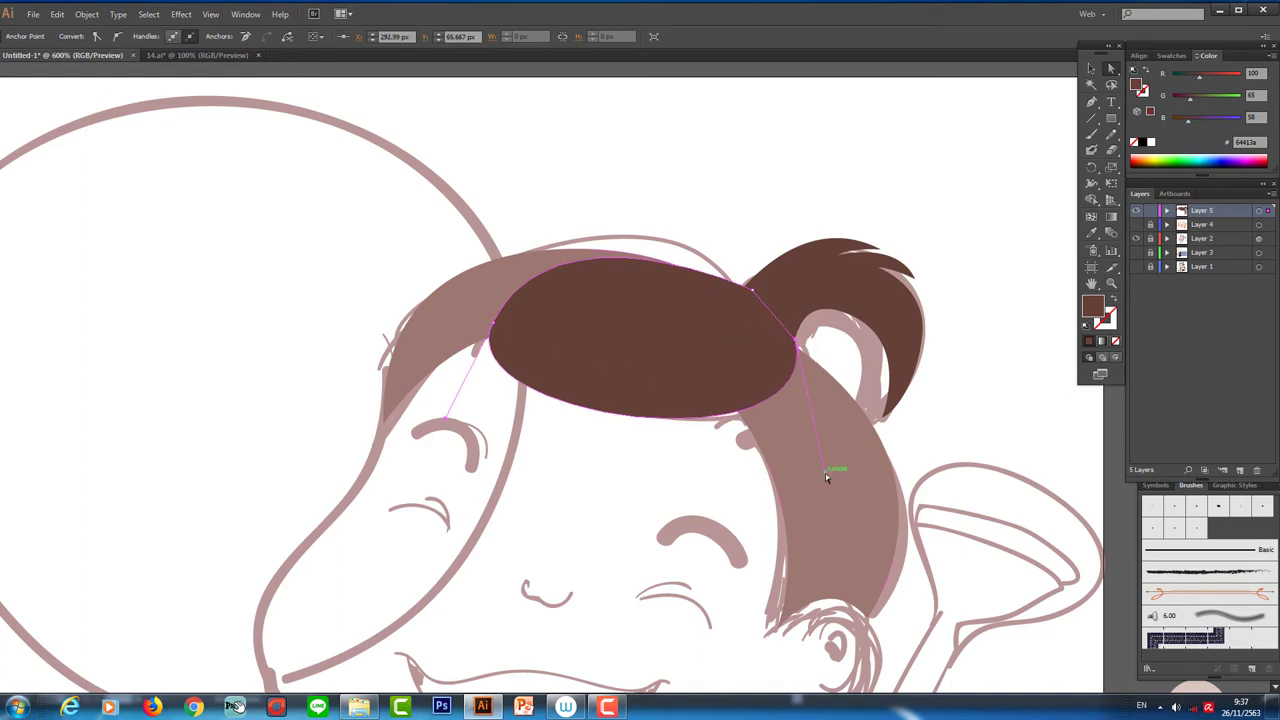
scroll(825, 473, "up", 1)
scroll(825, 473, "left", 2)
scroll(907, 266, "down", 1)
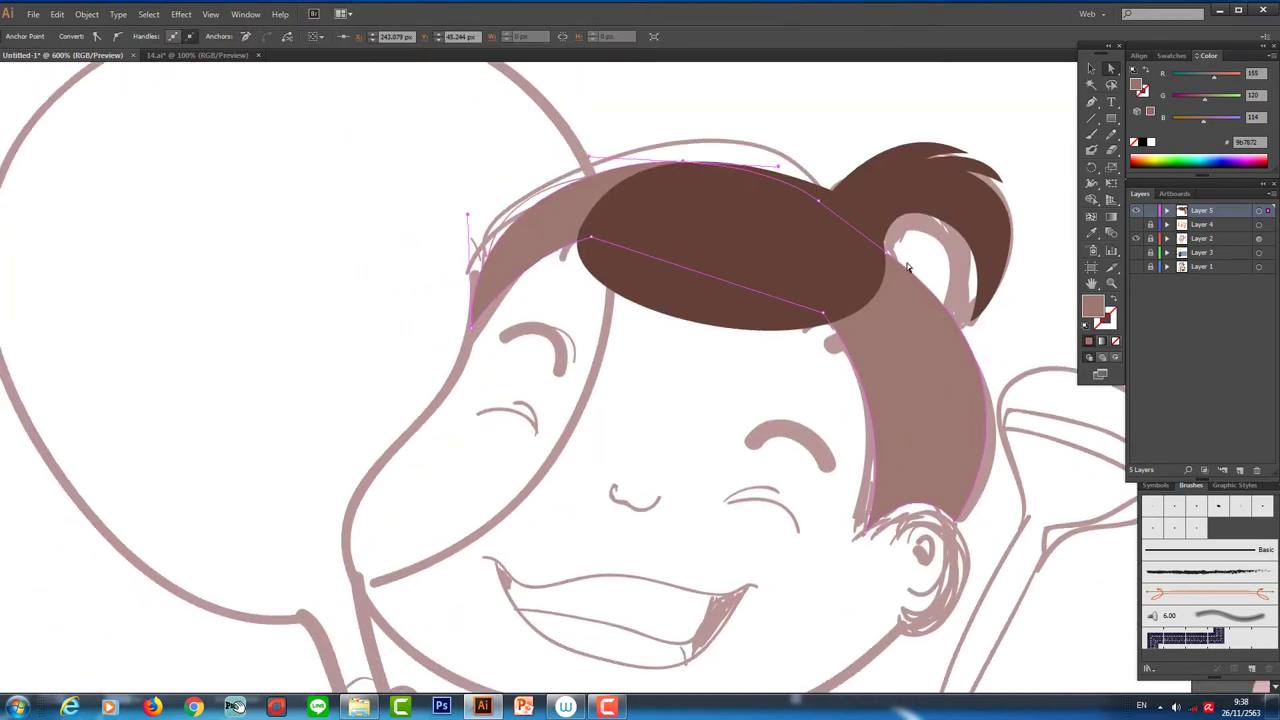
scroll(988, 461, "down", 1)
key("ctrl+shift+a")
scroll(864, 215, "left", 1)
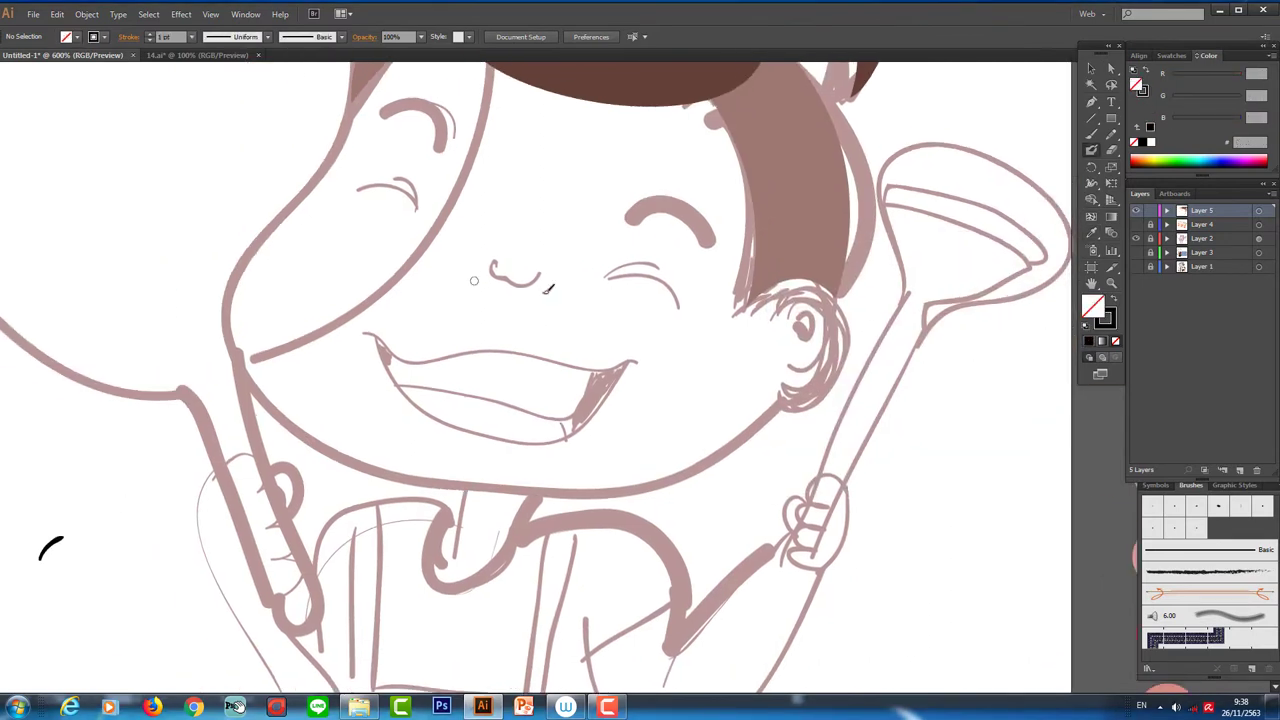
- Copy the black eye arc to the other eye and draw the right eyebrow
mouse_move(745, 325)
left_mouse_down()
mouse_move(660, 345)
mouse_move(680, 385)
mouse_move(525, 240)
mouse_move(585, 263)
left_mouse_up()
left_click_drag(512, 212, 846, 406)
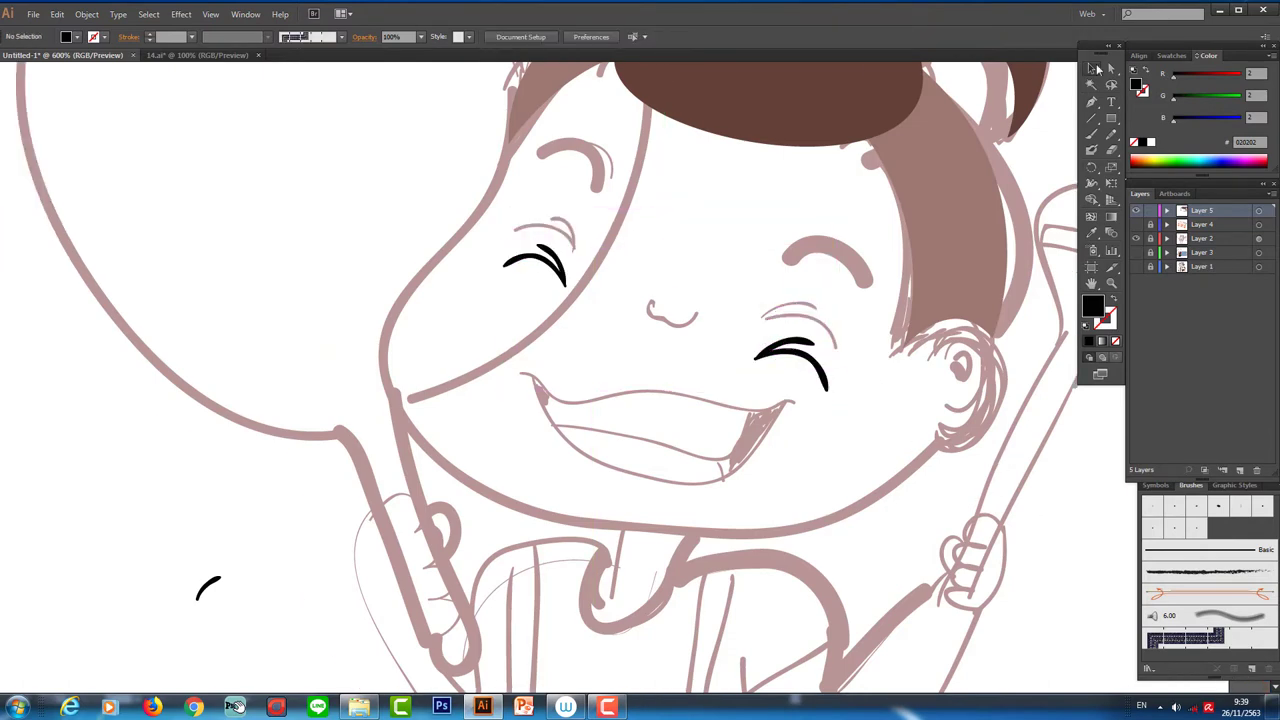
mouse_move(788, 288)
left_mouse_down()
mouse_move(852, 296)
mouse_move(850, 318)
left_mouse_up()
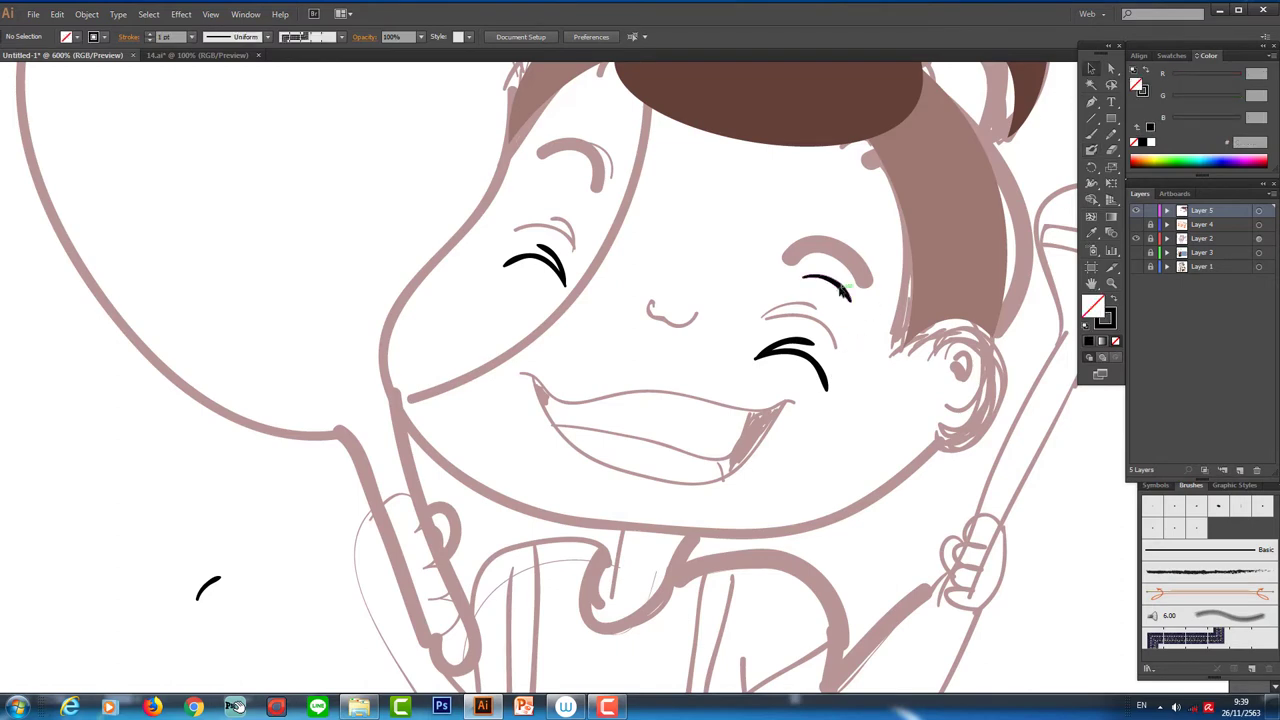
- Reflect a copy of the eyebrow and place it above the left eye
right_click(697, 305)
left_click(880, 500)
left_click(751, 449)
left_click_drag(695, 300, 575, 184)
left_click(744, 392)
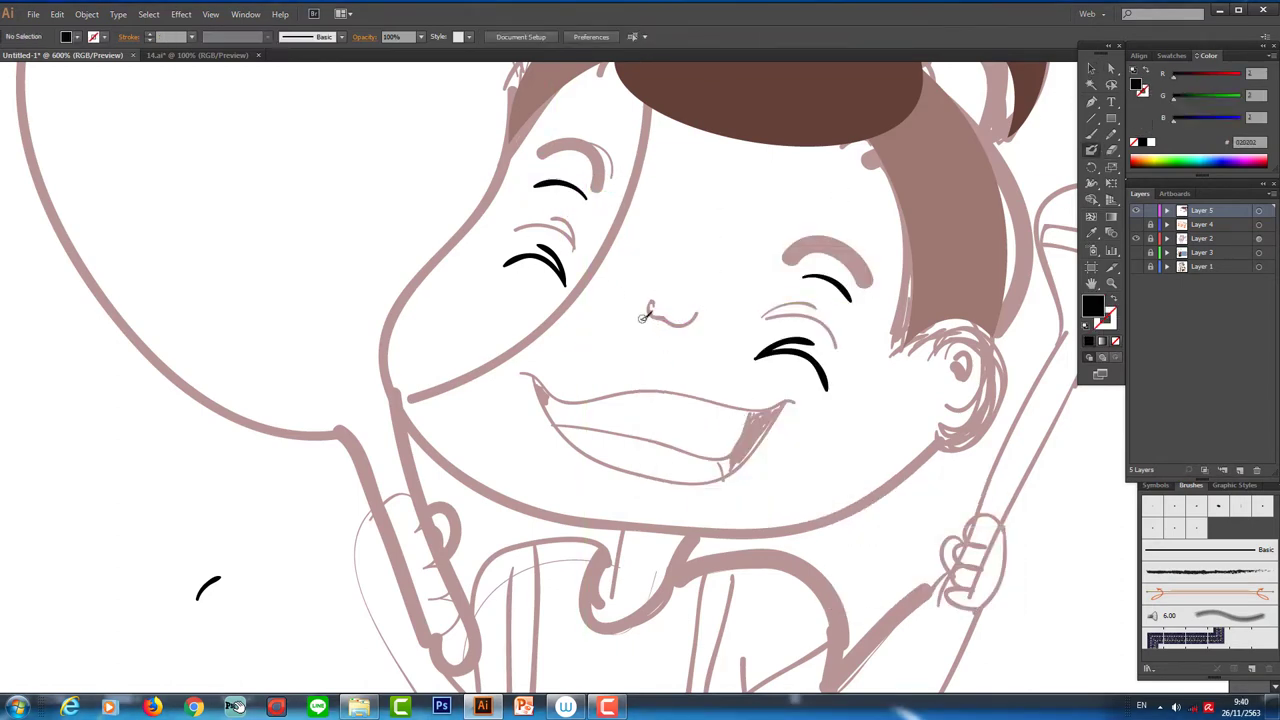
- Draw a small black nose mark and the mouth line with no fill
key("shift+x")
left_click_drag(645, 318, 648, 338)
scroll(677, 355, "down", 1)
scroll(660, 320, "down", 1)
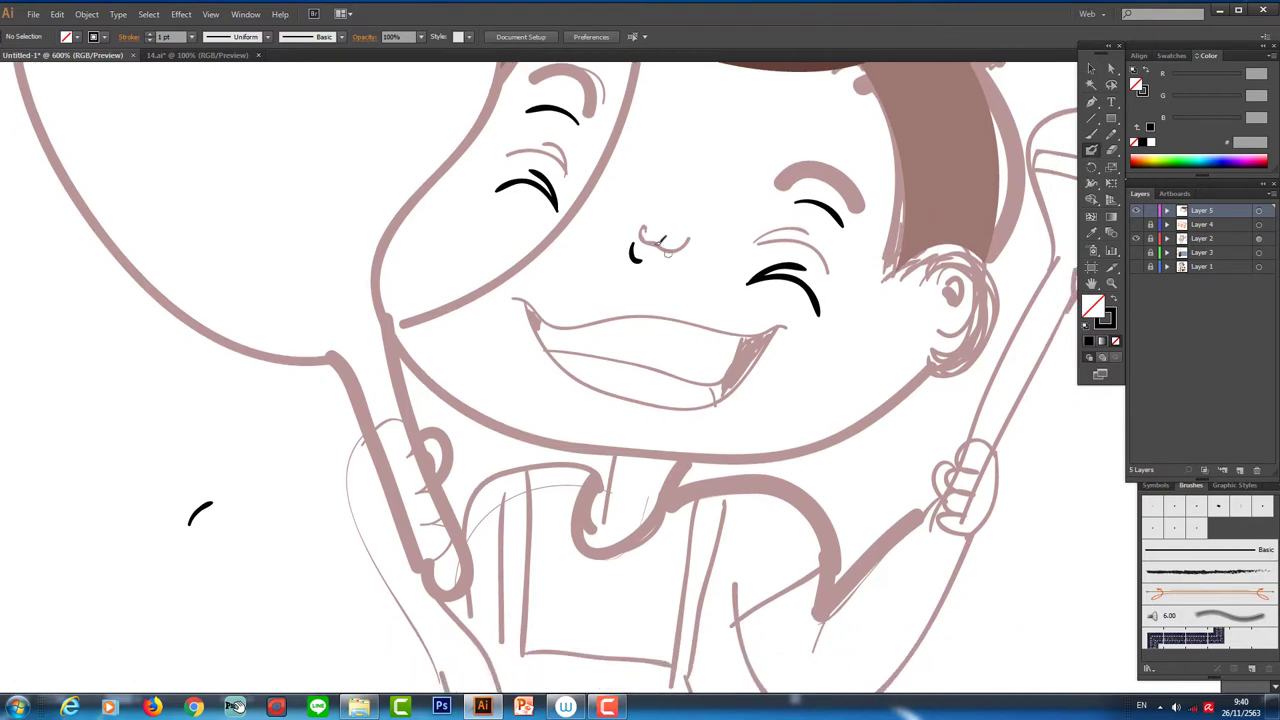
mouse_move(515, 296)
left_mouse_down()
mouse_move(799, 326)
mouse_move(785, 300)
left_mouse_up()
scroll(720, 300, "down", 1)
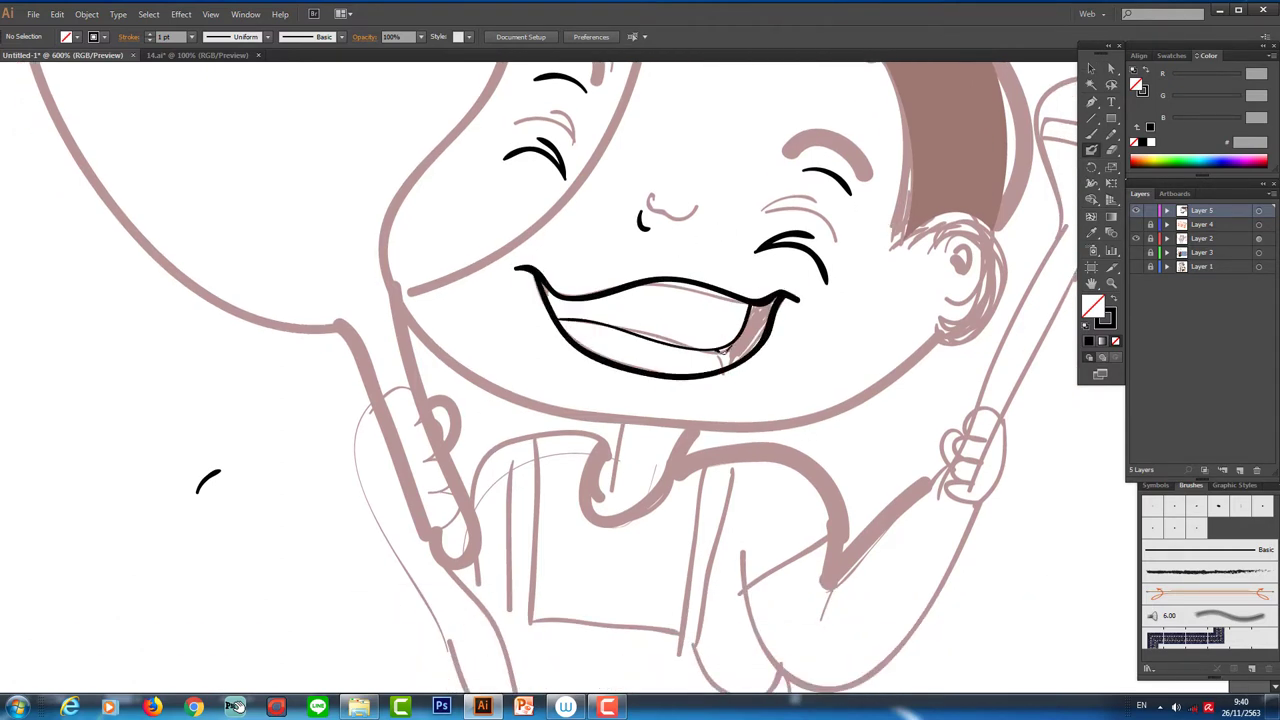
- Add a short black stroke at the mouth's right corner
left_click_drag(732, 346, 720, 366)
scroll(838, 332, "up", 1)
scroll(835, 340, "up", 2)
scroll(835, 340, "right", 1)
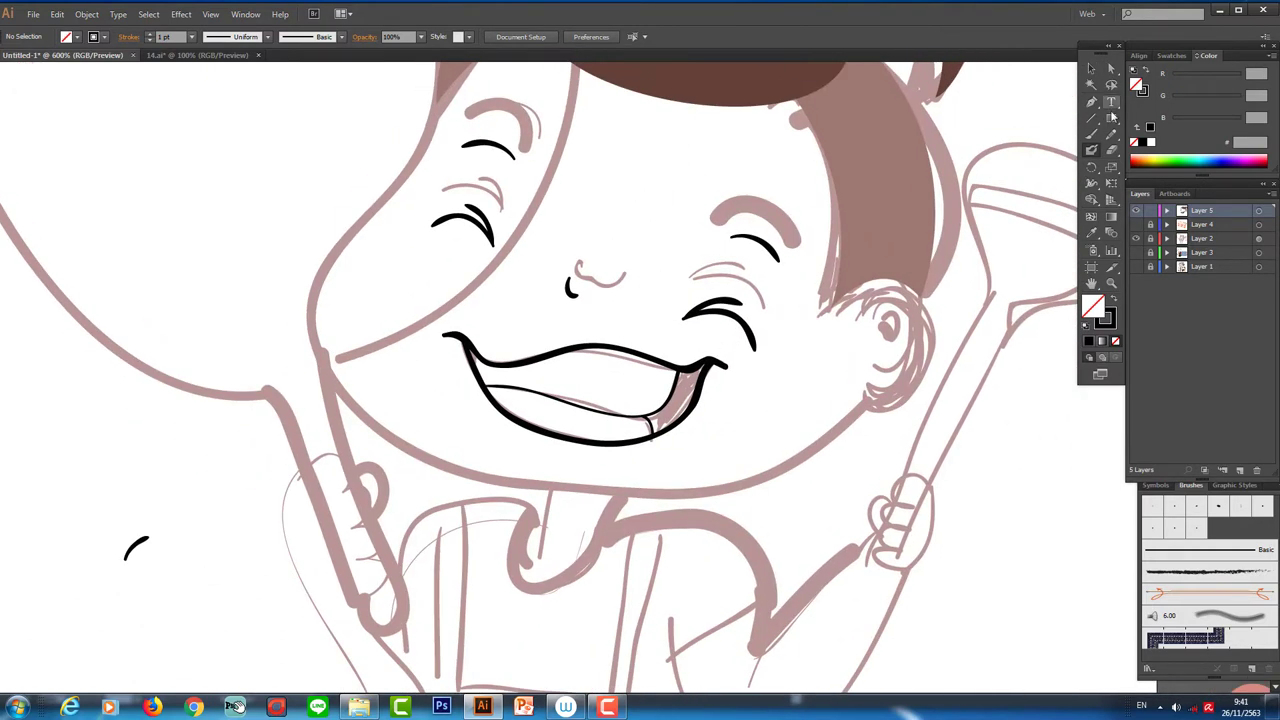
scroll(837, 354, "right", 3)
scroll(1030, 422, "up", 1)
left_click(1030, 422)
- Trace a pale pink skin shape over the face from hairline to chin
scroll(520, 360, "up", 3)
left_click(491, 129)
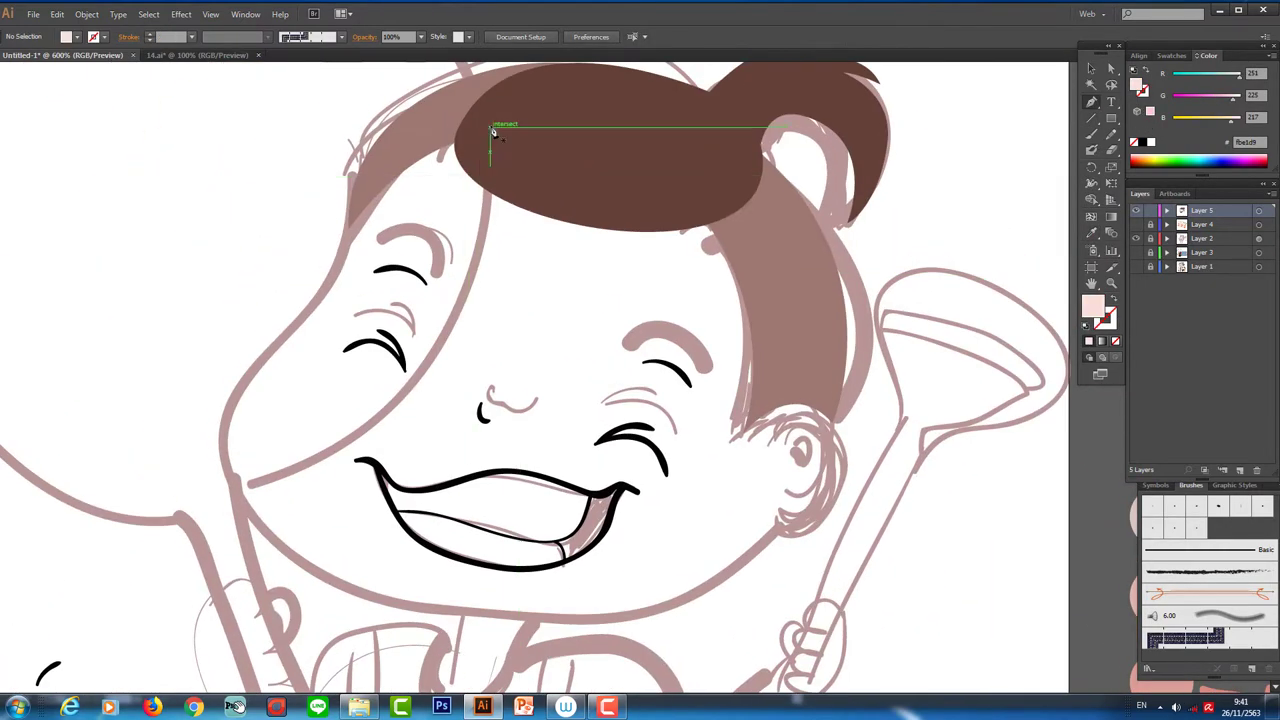
left_click(347, 224)
left_click(332, 305)
left_click_drag(510, 618, 557, 617)
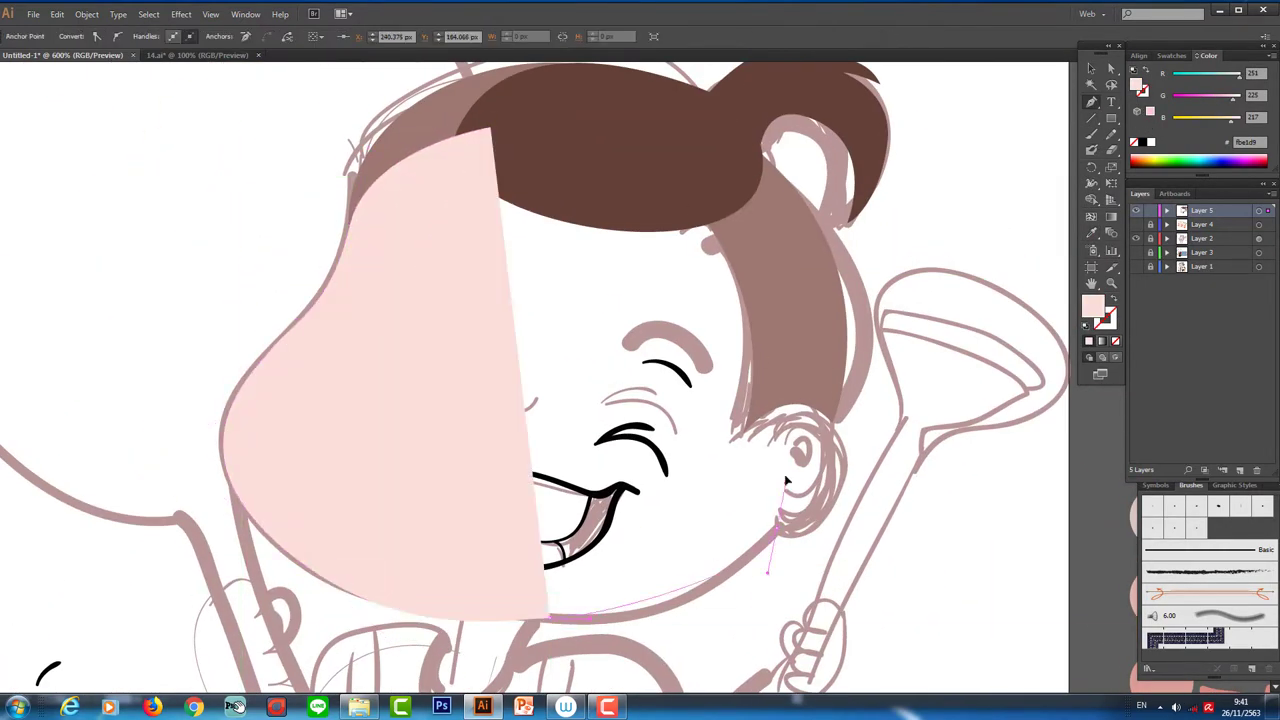
mouse_move(776, 529)
left_mouse_down()
mouse_move(844, 432)
mouse_move(837, 403)
left_mouse_up()
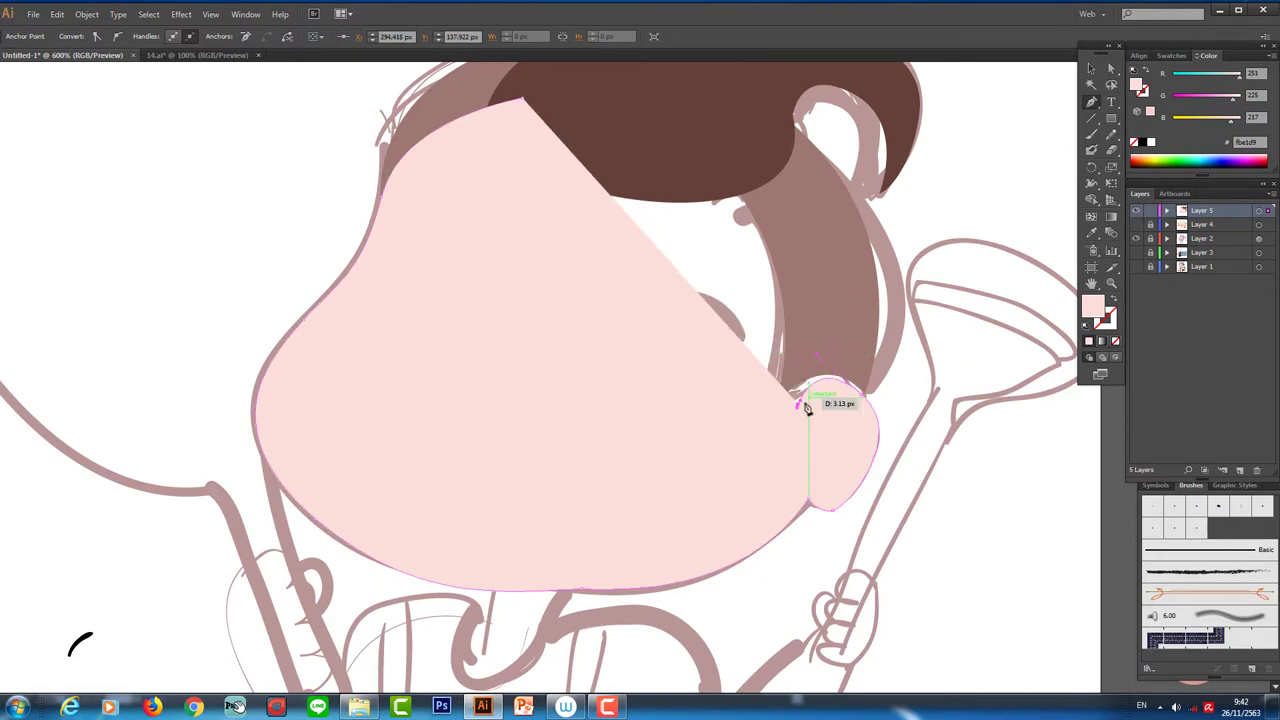
left_click(766, 161)
left_click_drag(522, 100, 528, 104)
key("v")
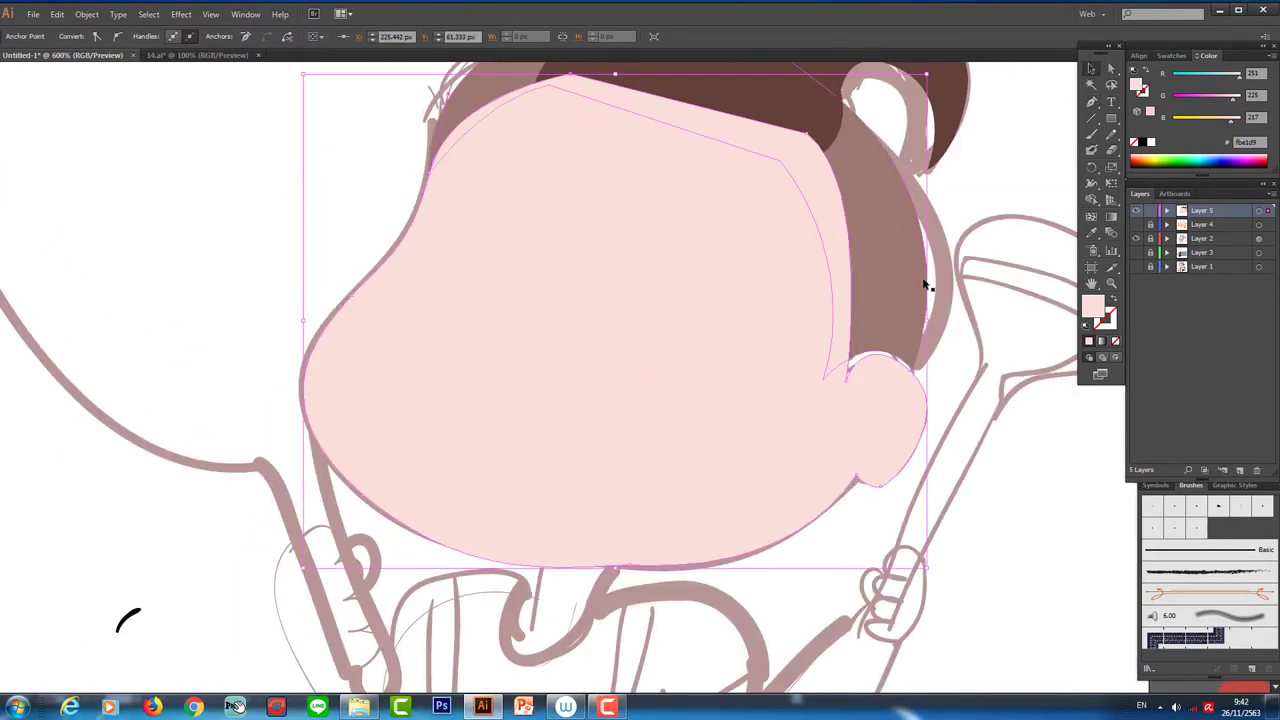
key("ctrl+shift+a")
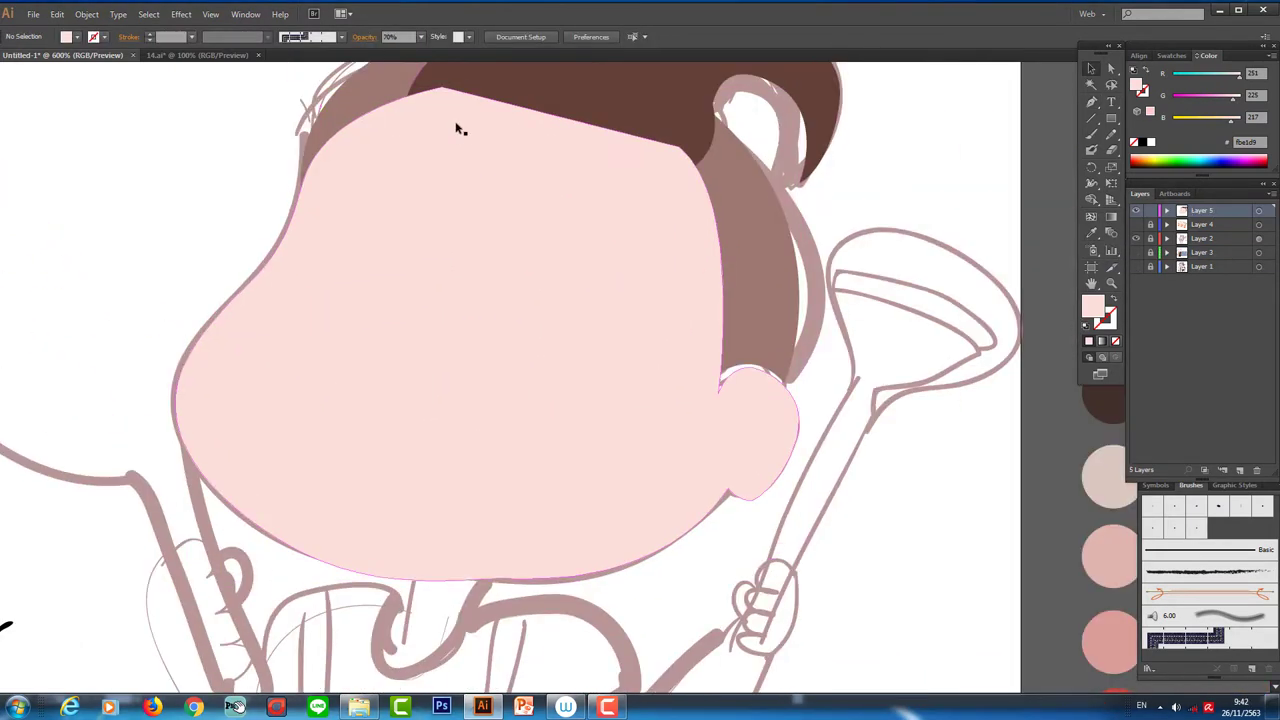
left_click(458, 128)
- Draw a pink neck shape below the chin
scroll(458, 300, "down", 3)
scroll(458, 300, "down", 3)
key("p")
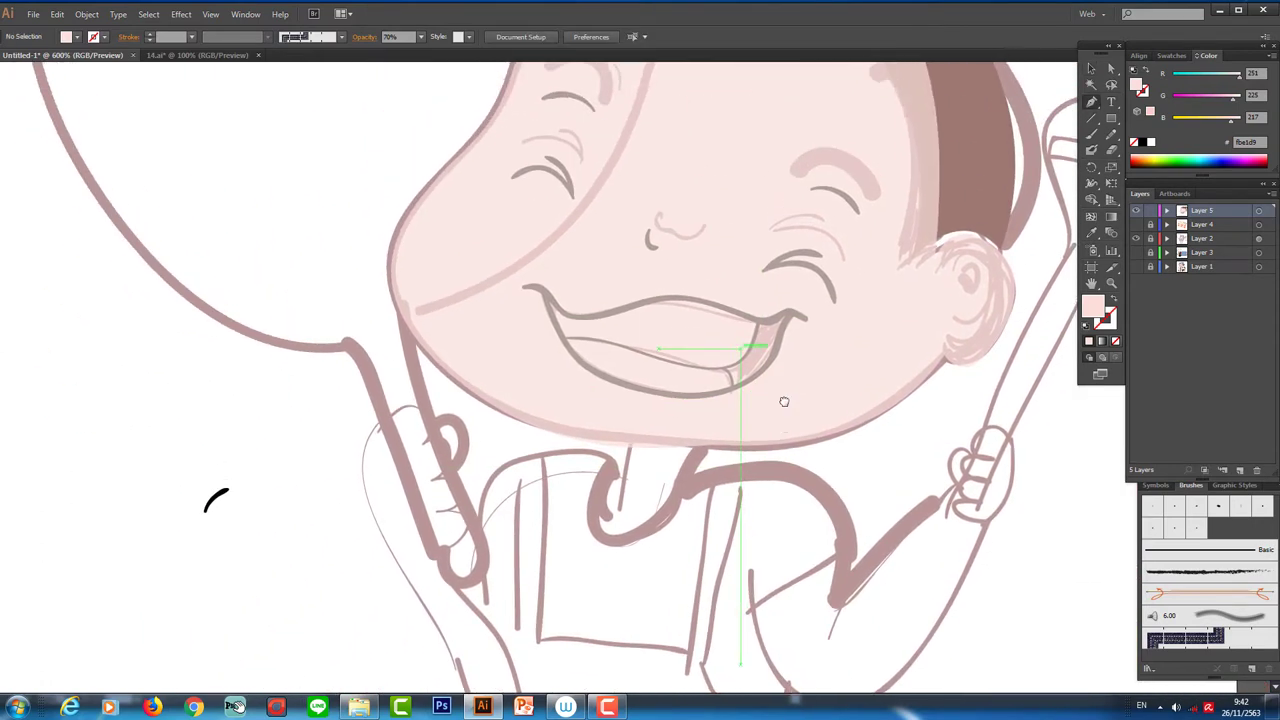
scroll(784, 401, "down", 2)
left_click(620, 373)
mouse_move(582, 438)
left_mouse_down()
mouse_move(646, 480)
mouse_move(713, 346)
left_mouse_up()
left_click(699, 381)
left_click(620, 373)
- Trace the pink arm and fingers of the hand holding the pan
left_click(471, 257)
left_click(529, 280)
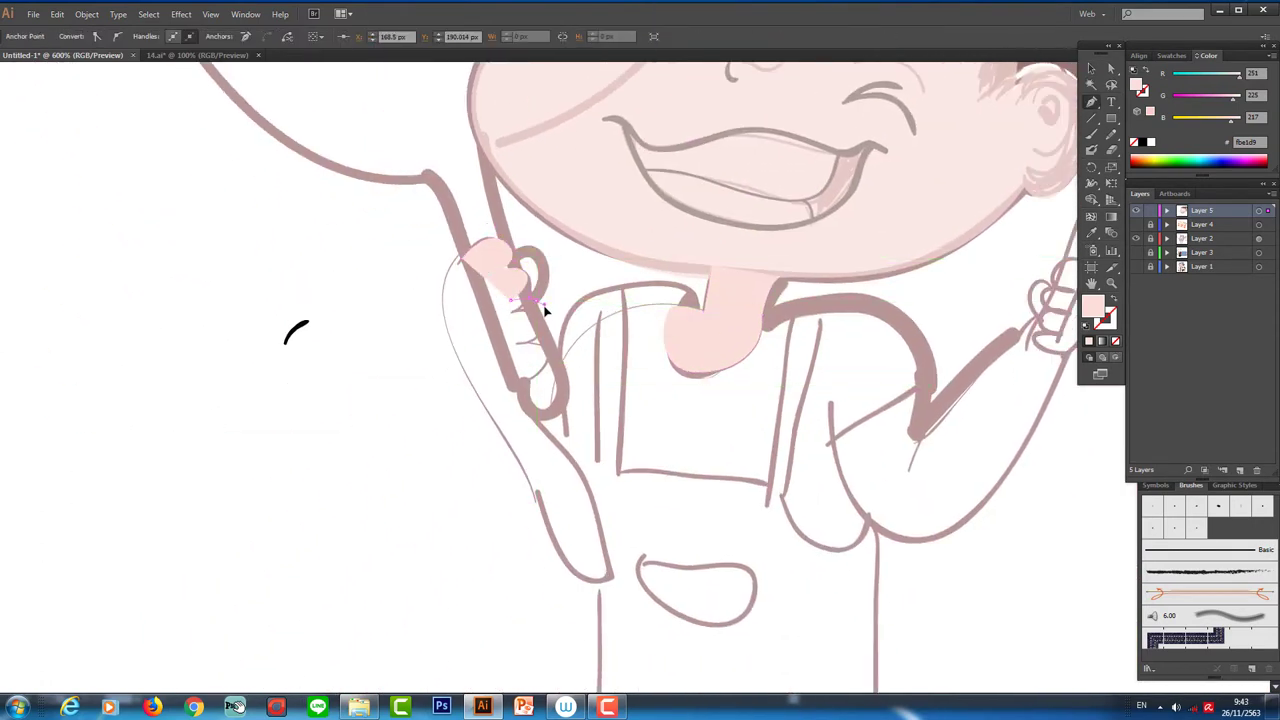
left_click(522, 322)
left_click_drag(532, 346, 530, 410)
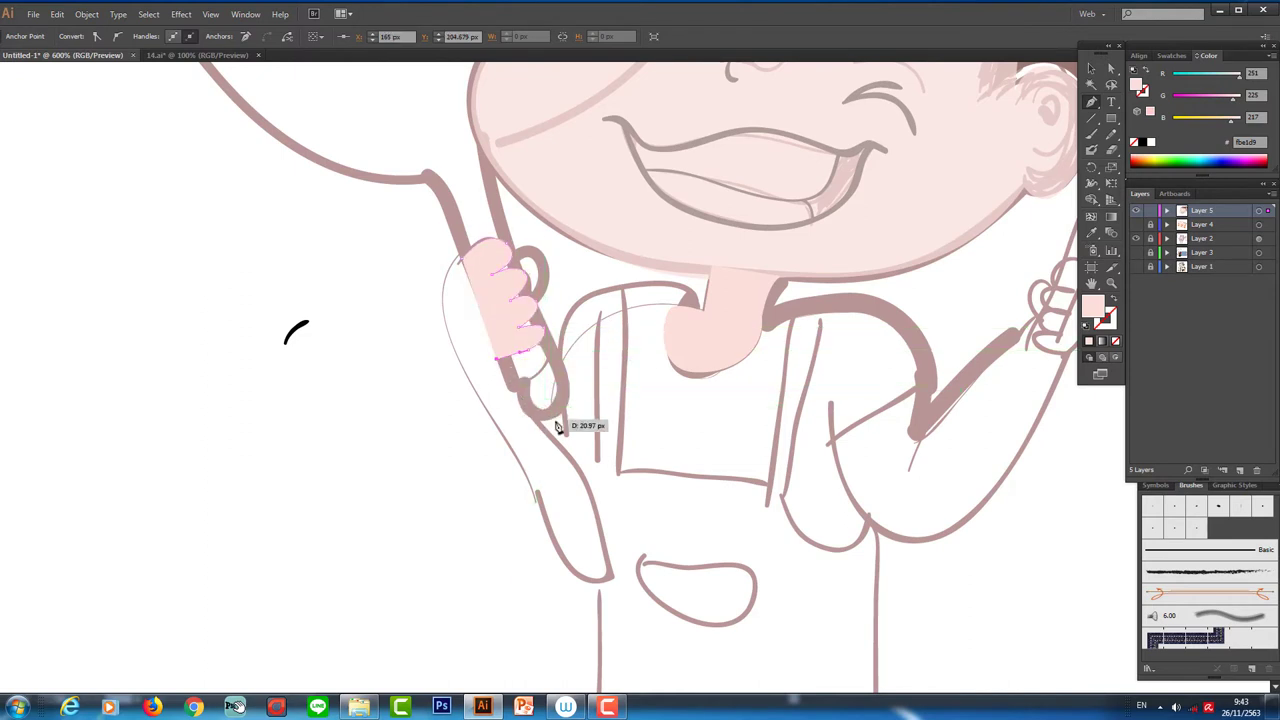
left_click(600, 520)
left_click_drag(540, 545, 549, 549)
left_click(517, 508)
left_click(477, 395)
left_click_drag(444, 287, 523, 266)
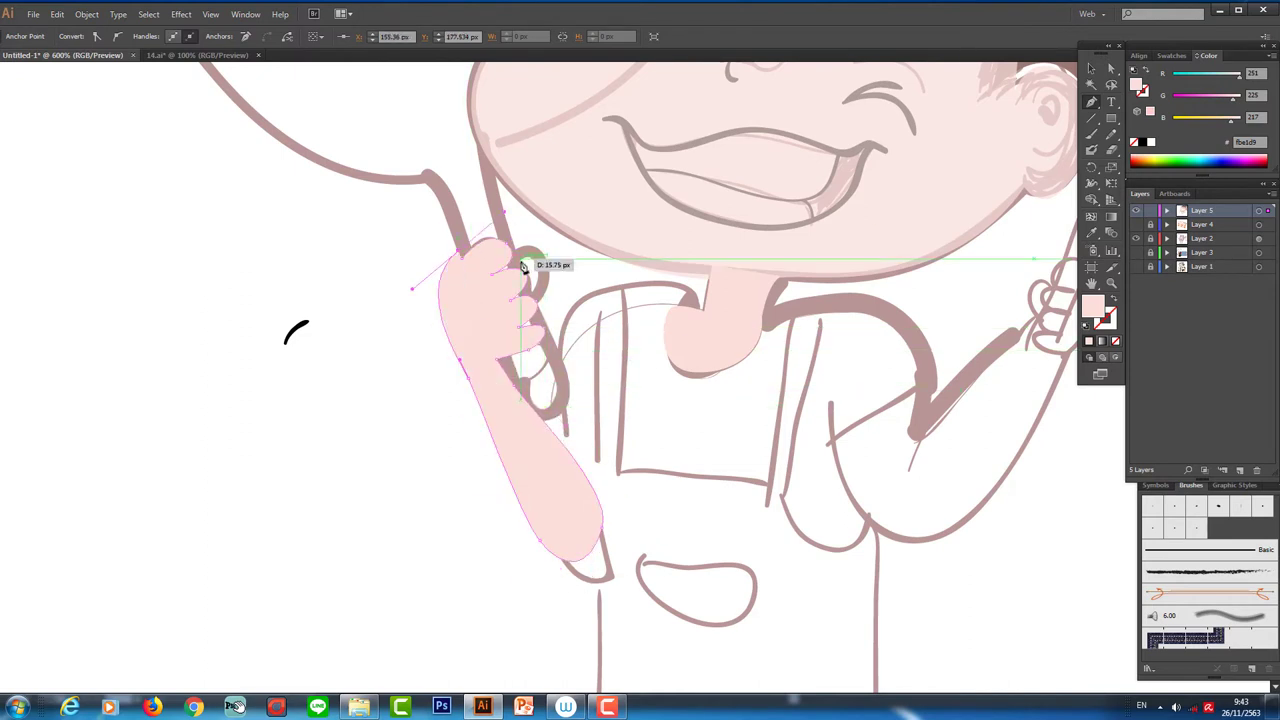
left_click(516, 262)
left_click(544, 293)
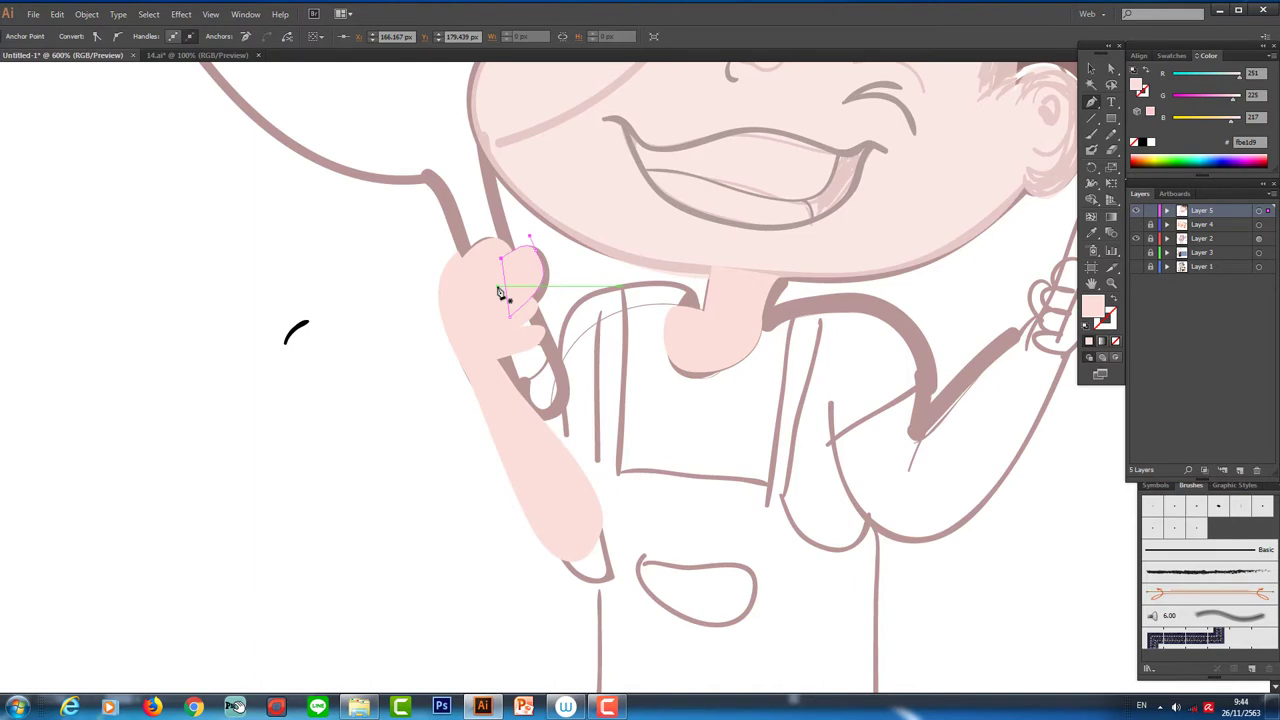
- Draw pink shapes for the raised sleeve and raised hand, then fit the artboard
scroll(580, 350, "right", 3)
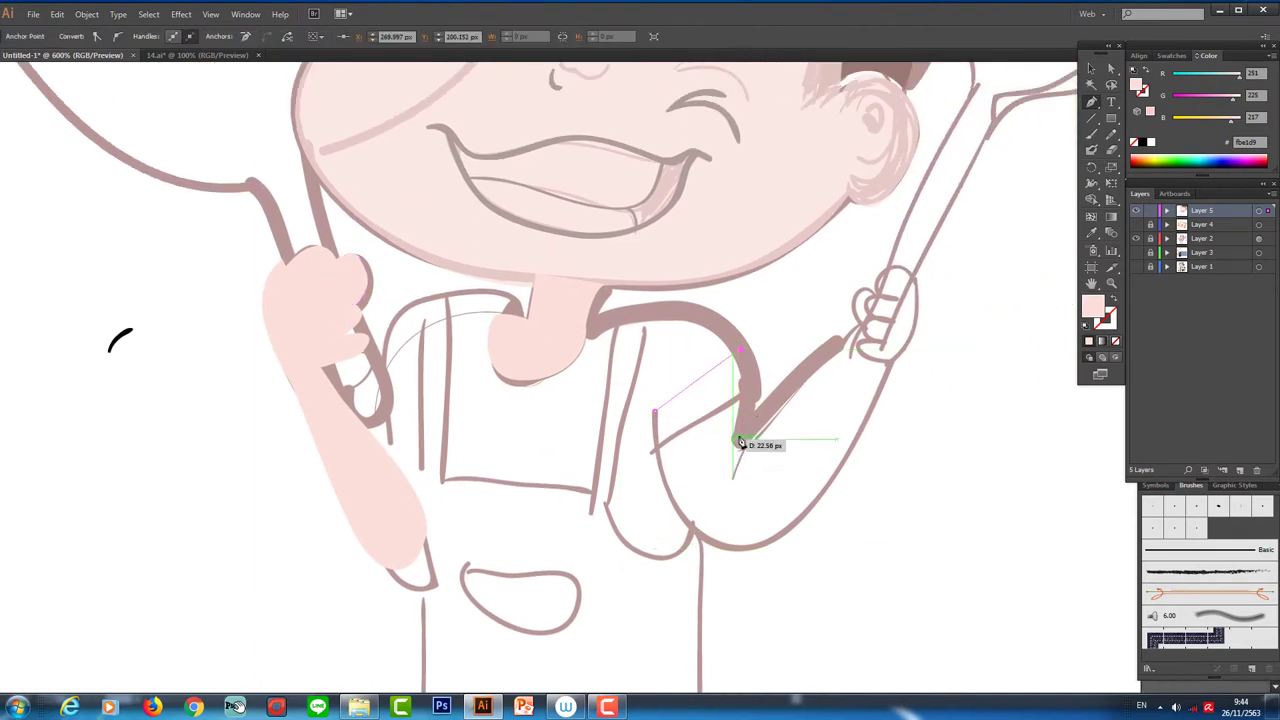
left_click(865, 340)
left_click(694, 557)
left_click(654, 410)
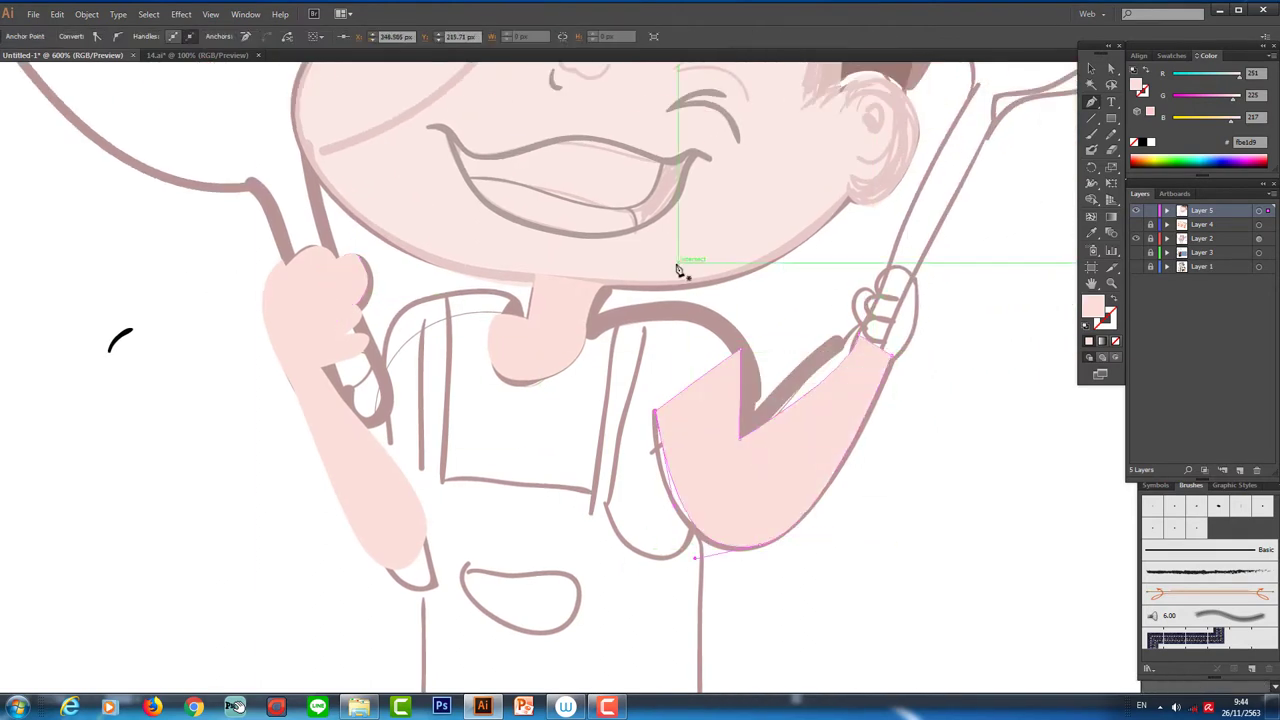
scroll(677, 270, "up", 2)
left_click(891, 364)
left_click(905, 445)
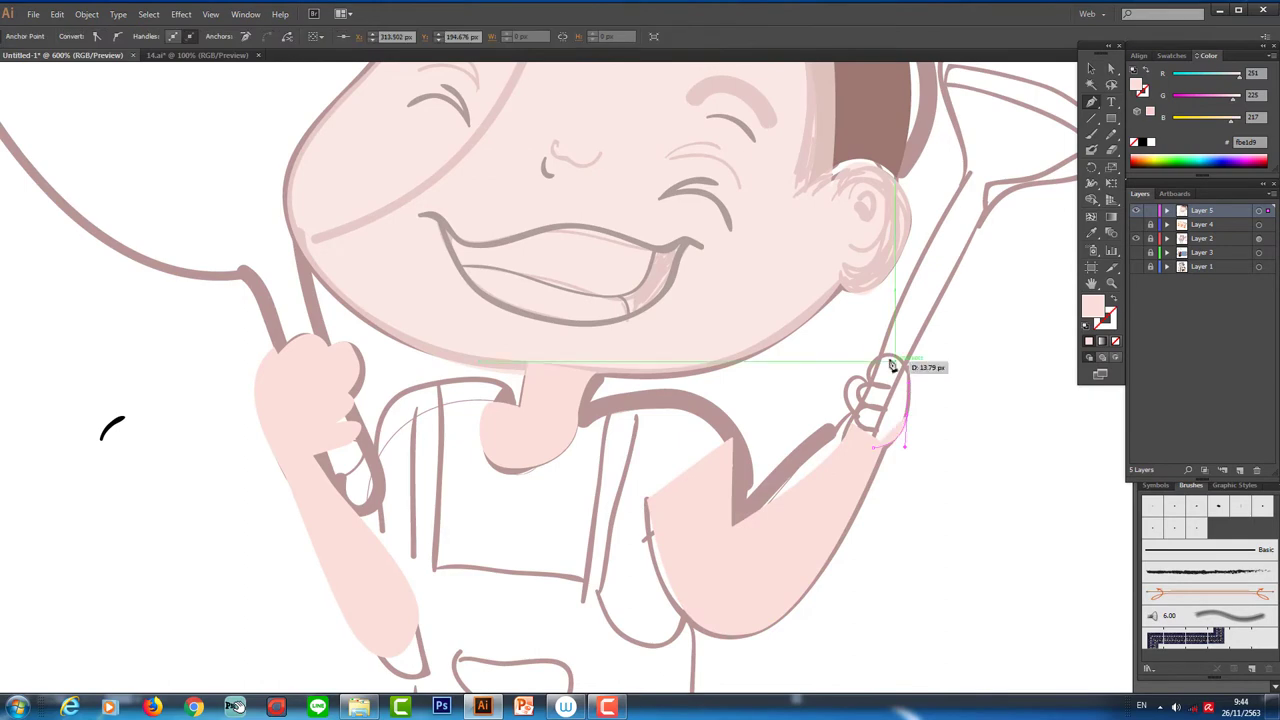
left_click(857, 416)
left_click(879, 452)
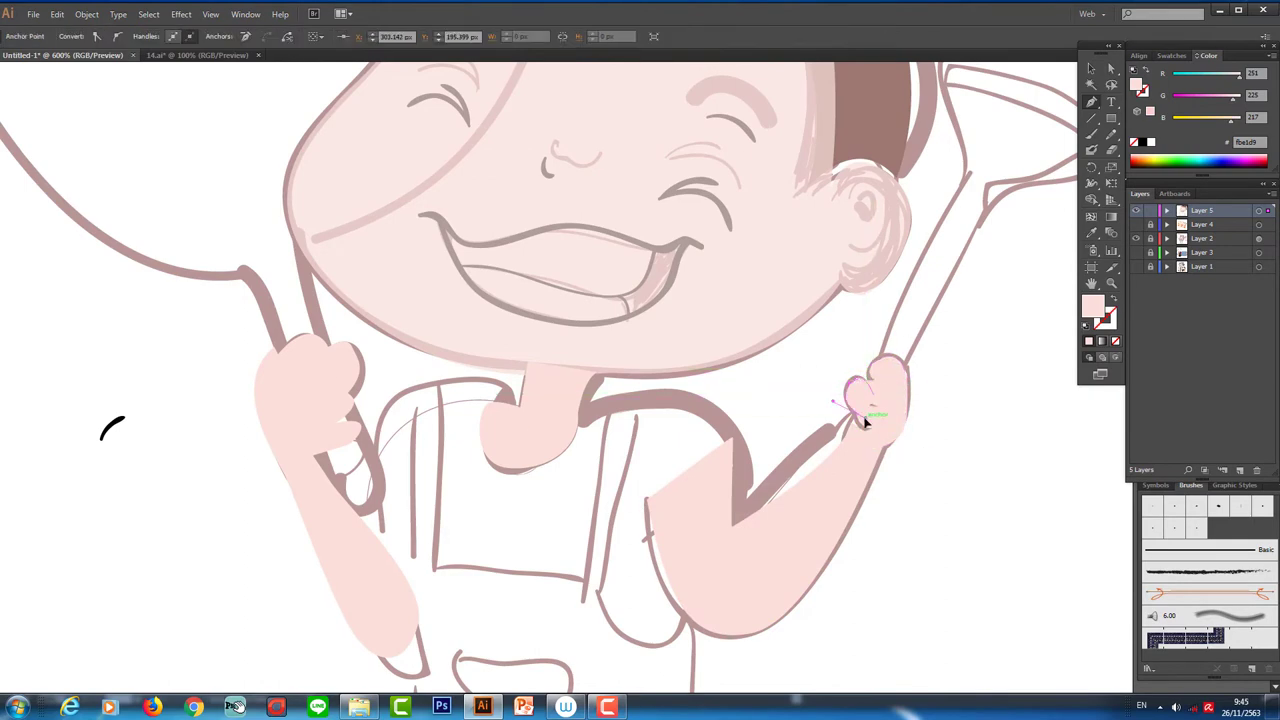
scroll(857, 414, "down", 2)
scroll(1008, 400, "up", 3)
key("ctrl+0")
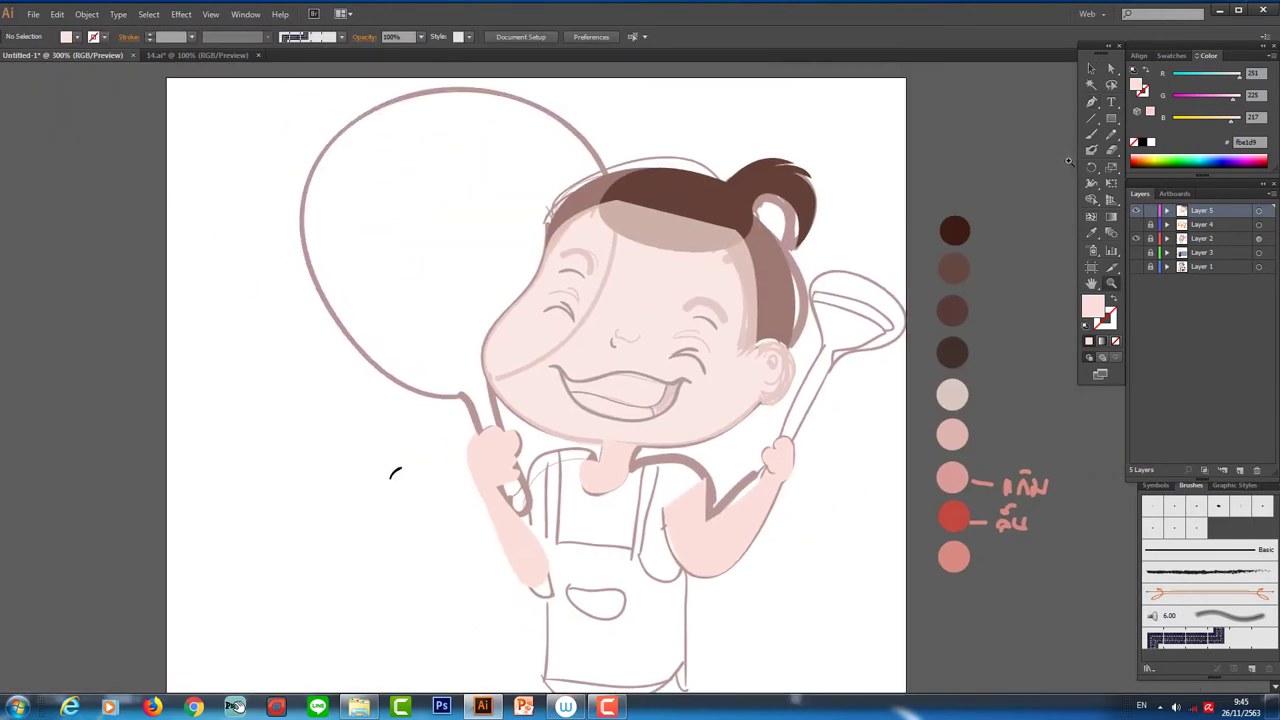
- Draw a near-black frying pan shape over the large circle
double_click(1092, 307)
left_click(986, 300)
left_click(470, 465)
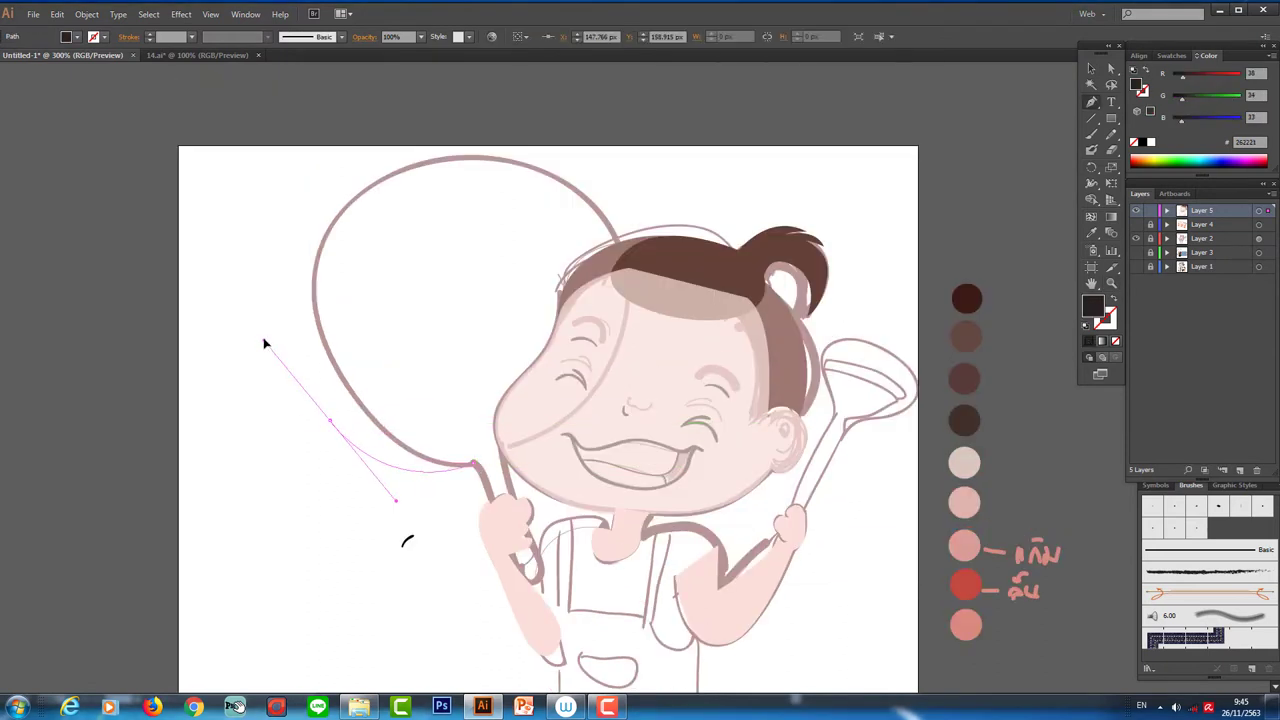
left_click_drag(378, 222, 447, 202)
left_click_drag(539, 354, 546, 302)
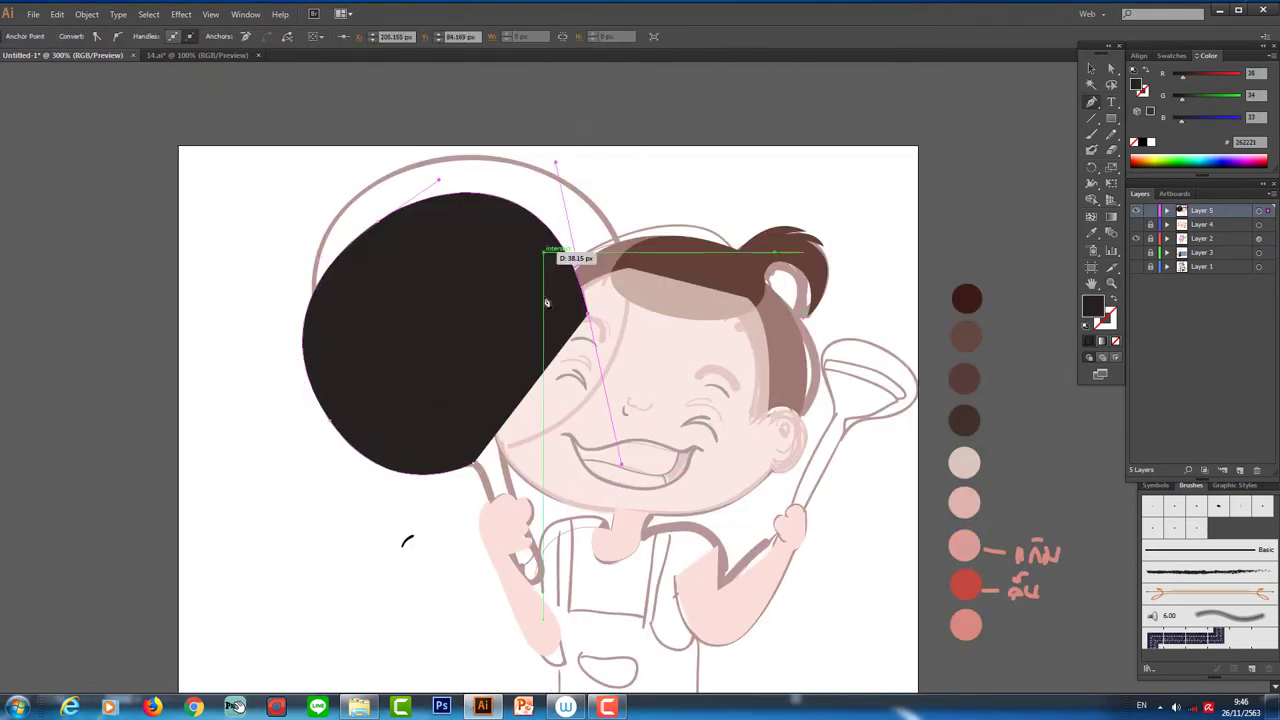
left_click_drag(513, 451, 522, 444)
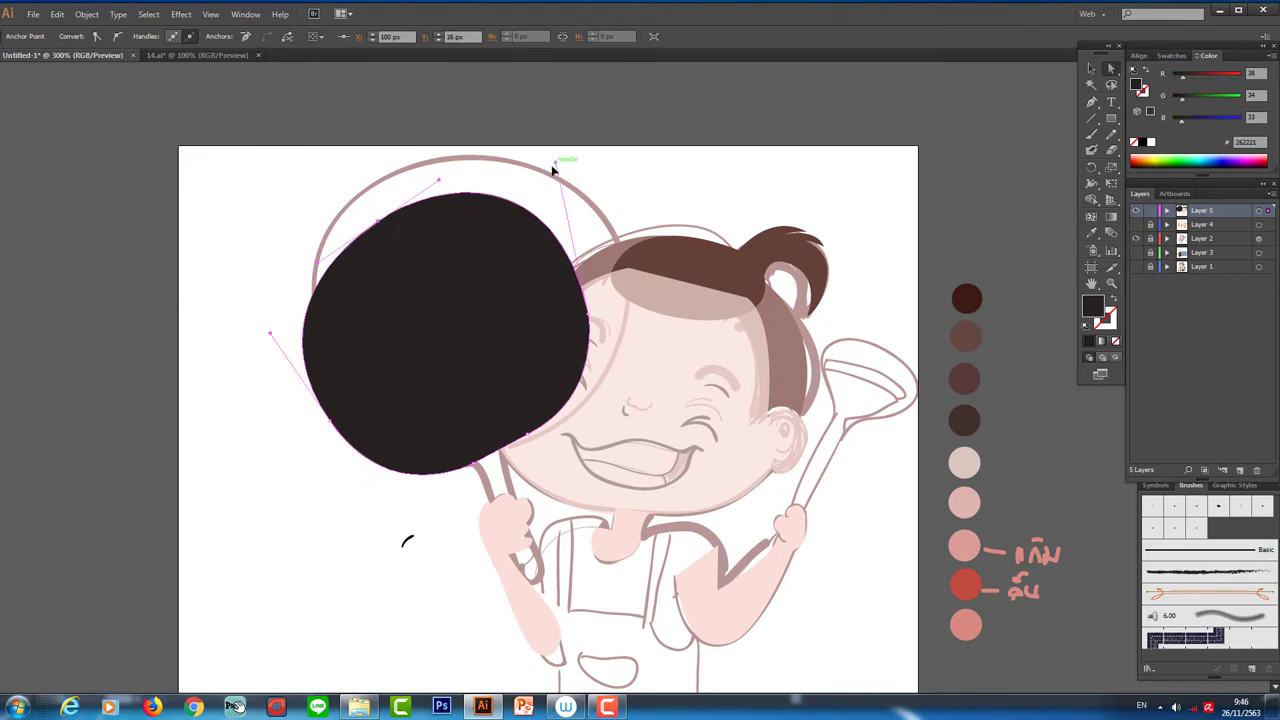
left_click_drag(555, 162, 546, 212)
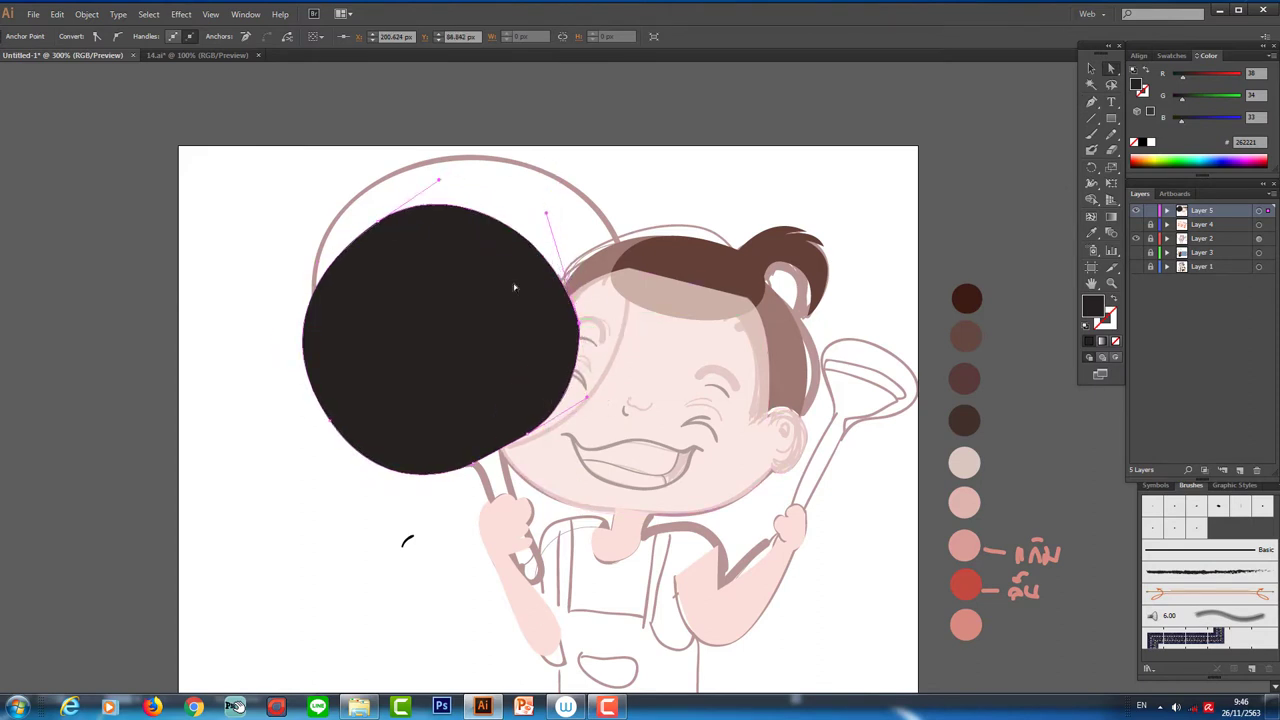
- Smooth the pan's lower-left outline with the Pencil and adjust its right edge
key("n")
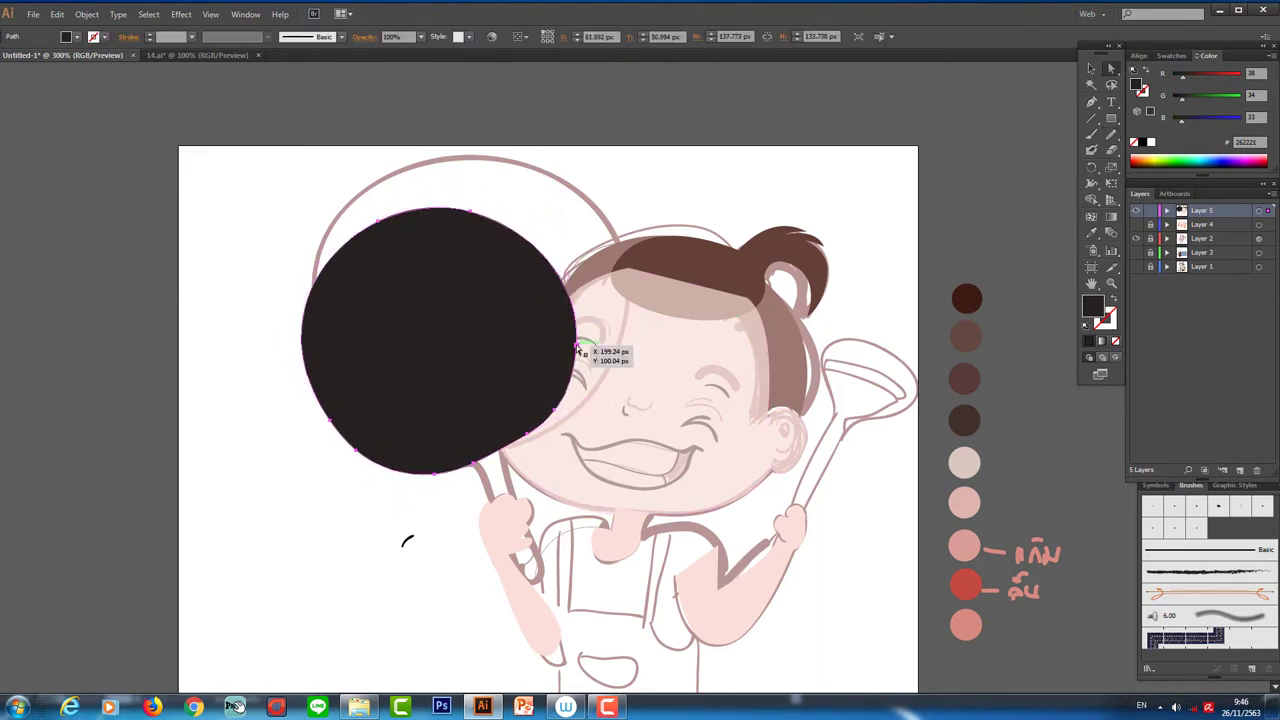
left_click_drag(578, 350, 301, 393)
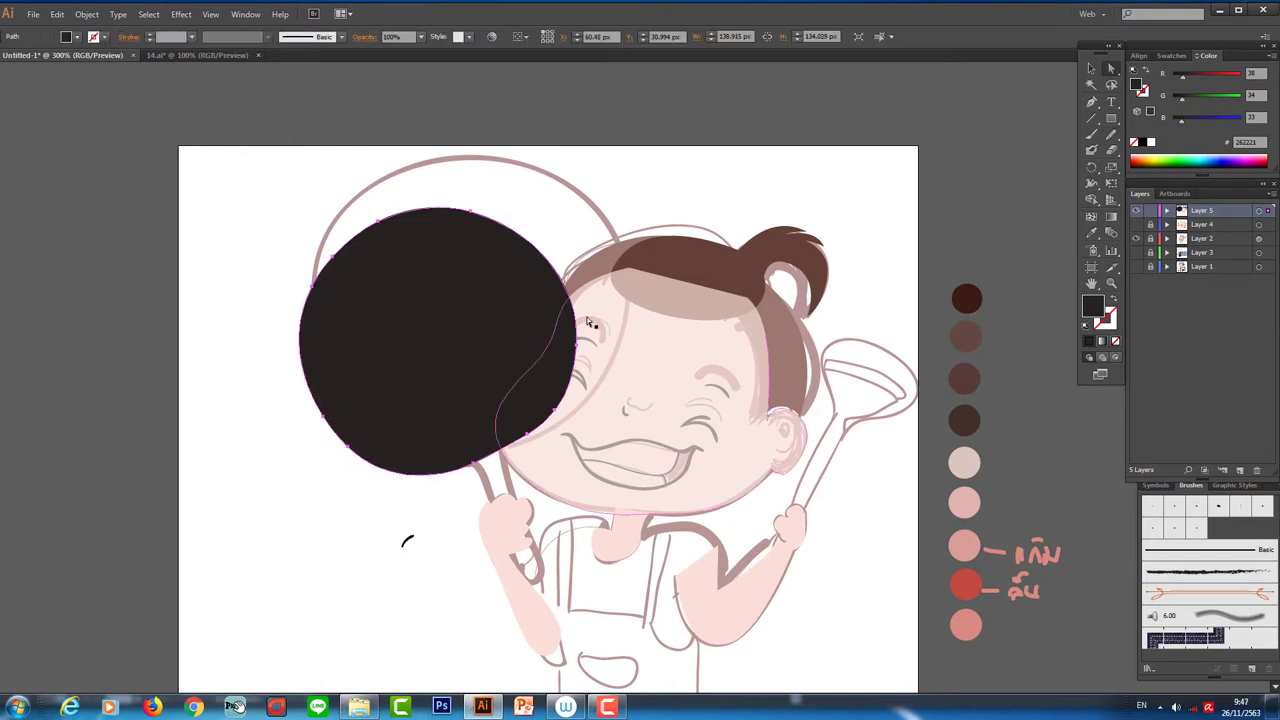
key("a")
mouse_move(576, 345)
left_mouse_down()
mouse_move(556, 413)
mouse_move(494, 327)
left_mouse_up()
- Rotate the pan slightly and draw its near-black handle
key("v")
left_click(494, 327)
left_click_drag(532, 150, 533, 155)
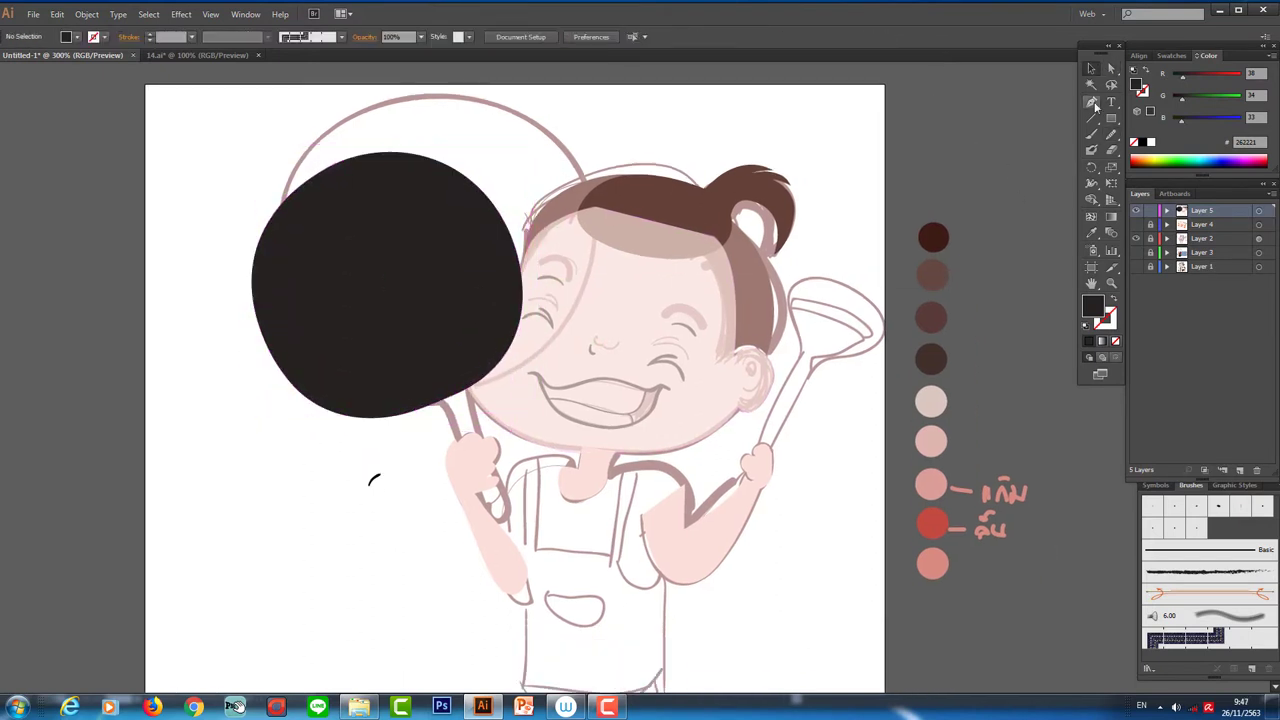
scroll(460, 400, "down", 1)
key("p")
left_click(418, 357)
left_click_drag(460, 464, 484, 425)
left_click_drag(433, 343, 474, 392)
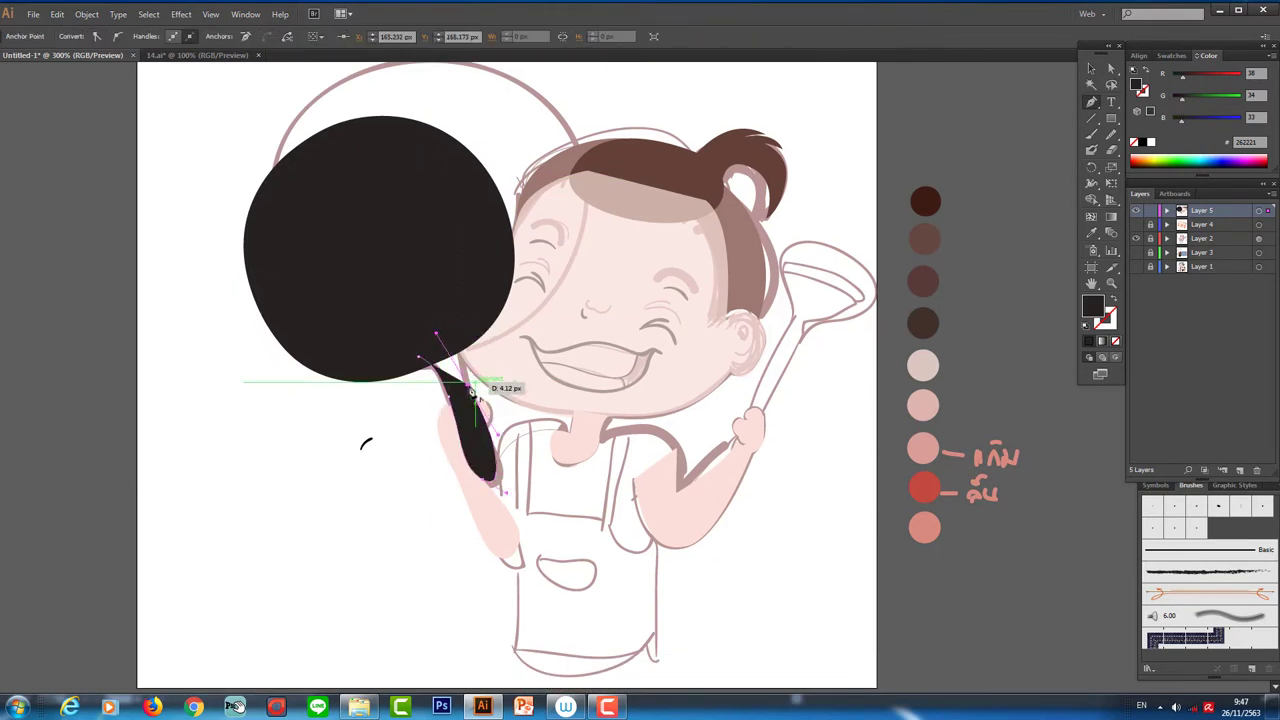
left_click(729, 430, "ctrl")
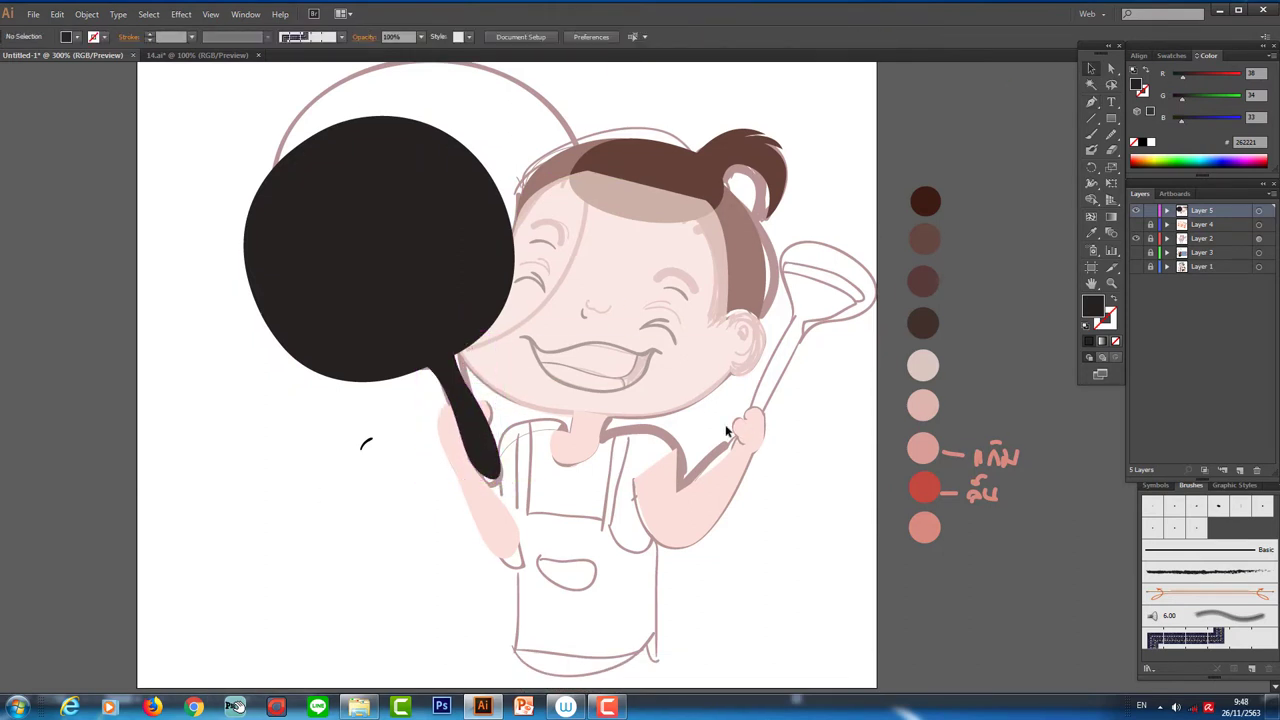
- Bring the pan-holding hand to the front and start outlining the spatula head
left_click(475, 480, "ctrl")
key("ctrl+shift+bracketright")
left_click(727, 533, "ctrl")
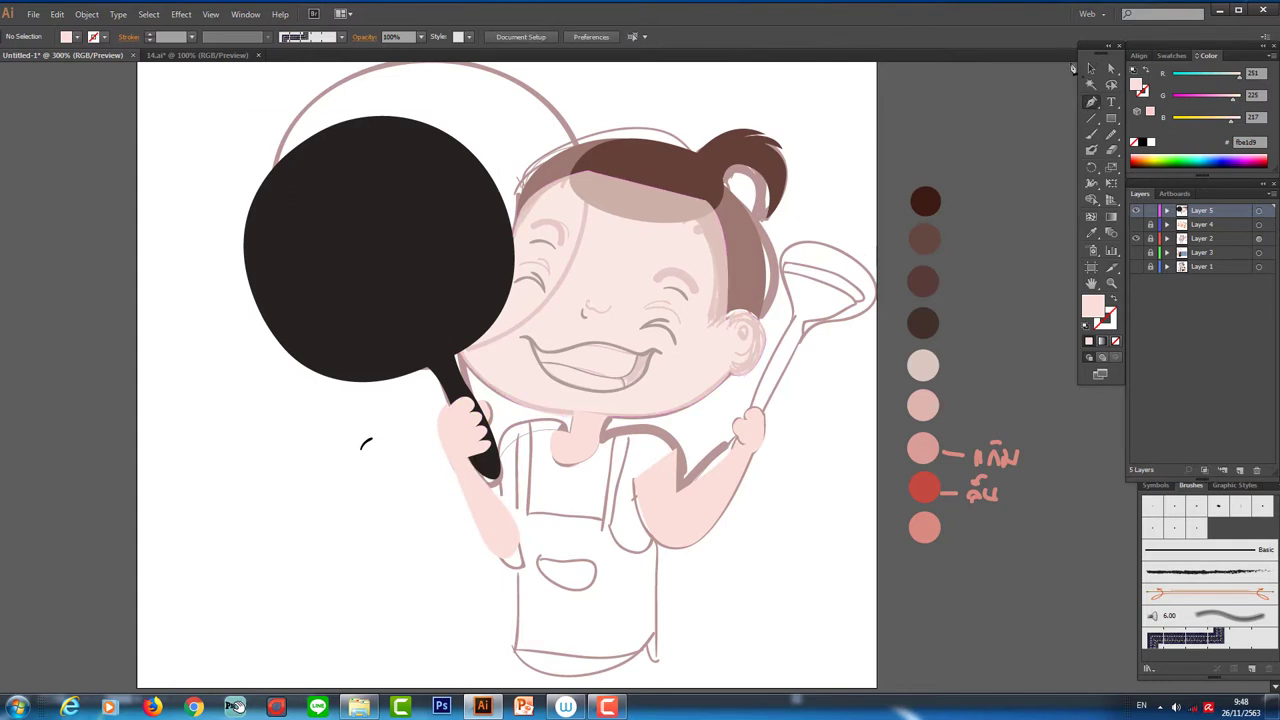
left_click(786, 255)
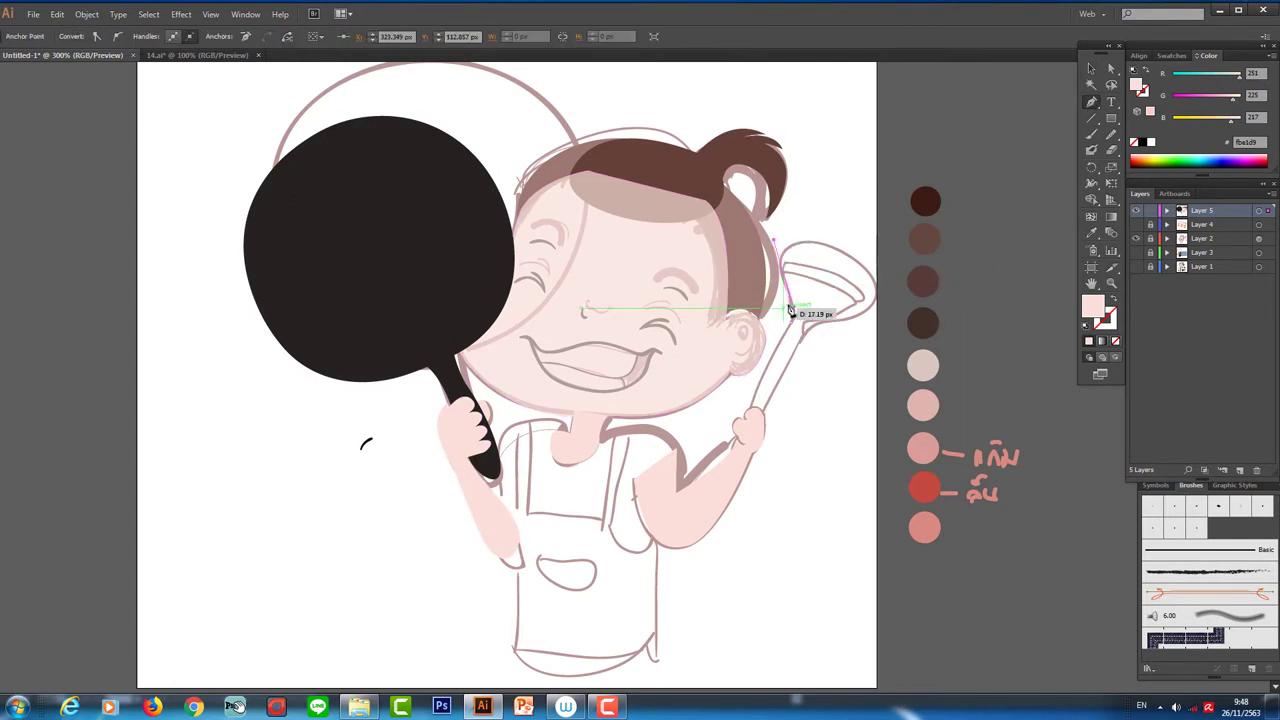
left_click(872, 274)
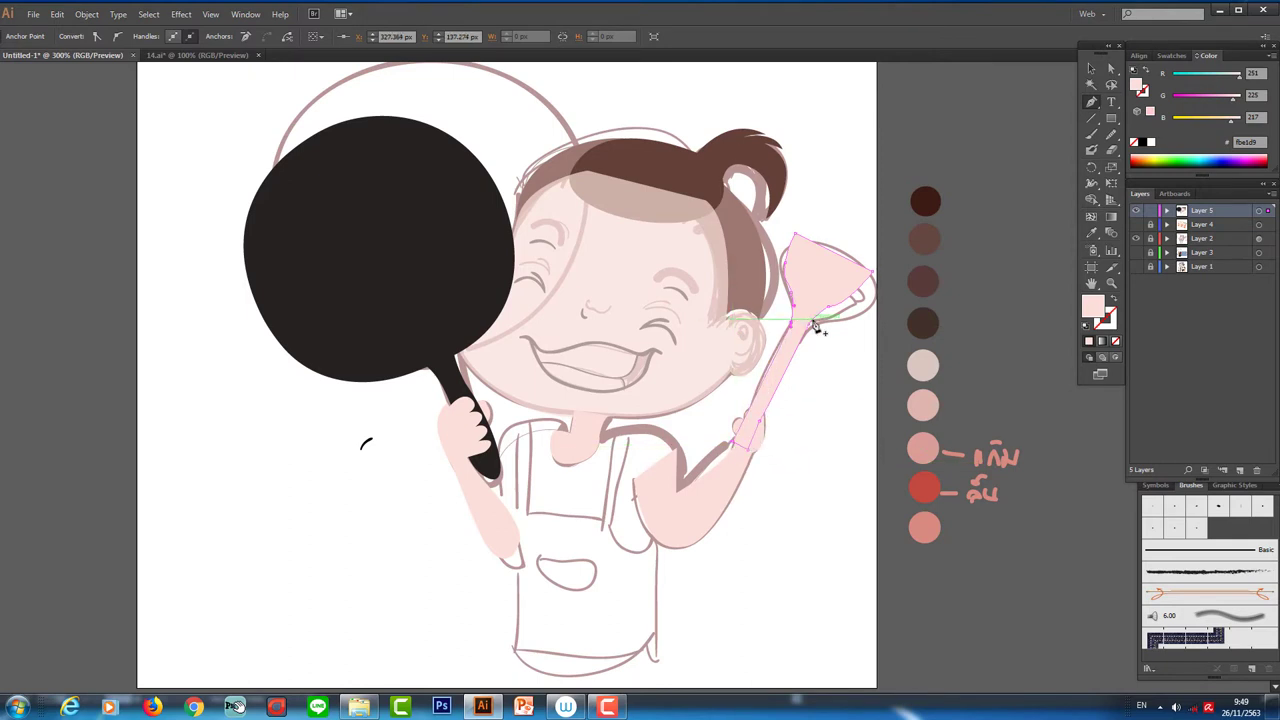
- Fill the spatula near-black, reshape its bowl edges and narrow its neck
left_click(815, 328)
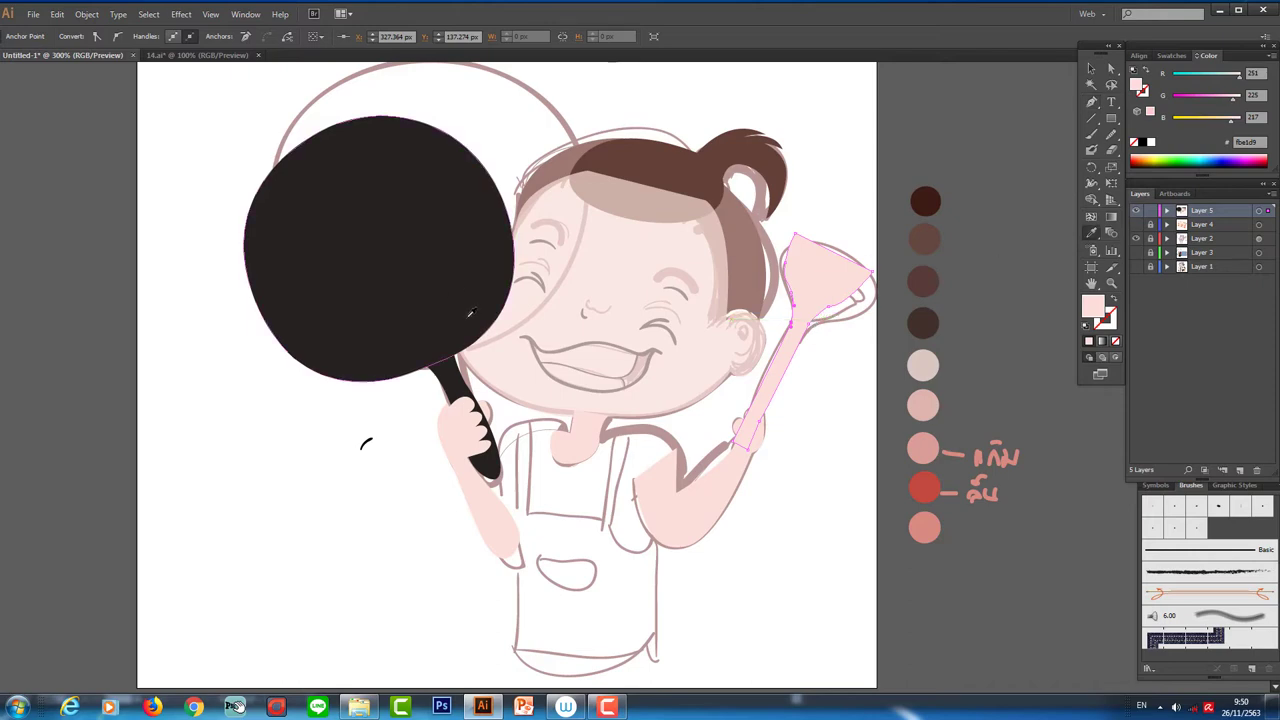
scroll(850, 260, "up", 2)
left_click_drag(768, 380, 765, 383)
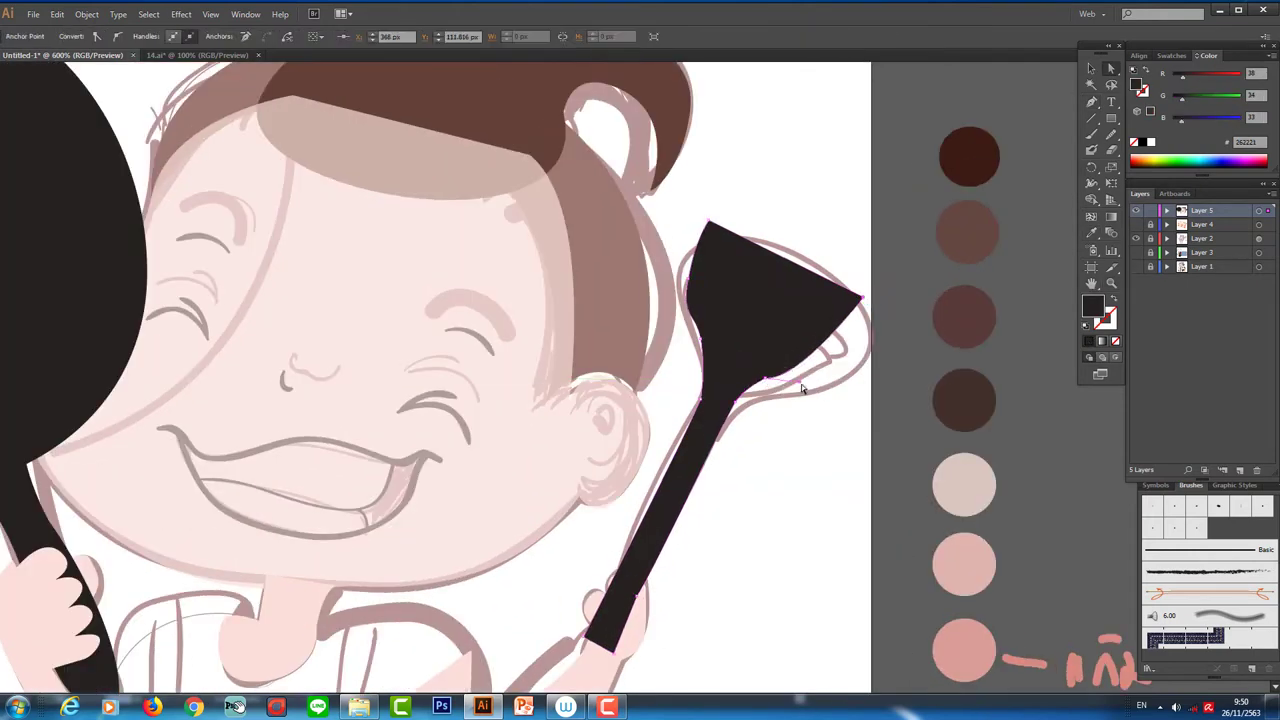
left_click_drag(710, 345, 697, 321)
left_click_drag(743, 400, 735, 398)
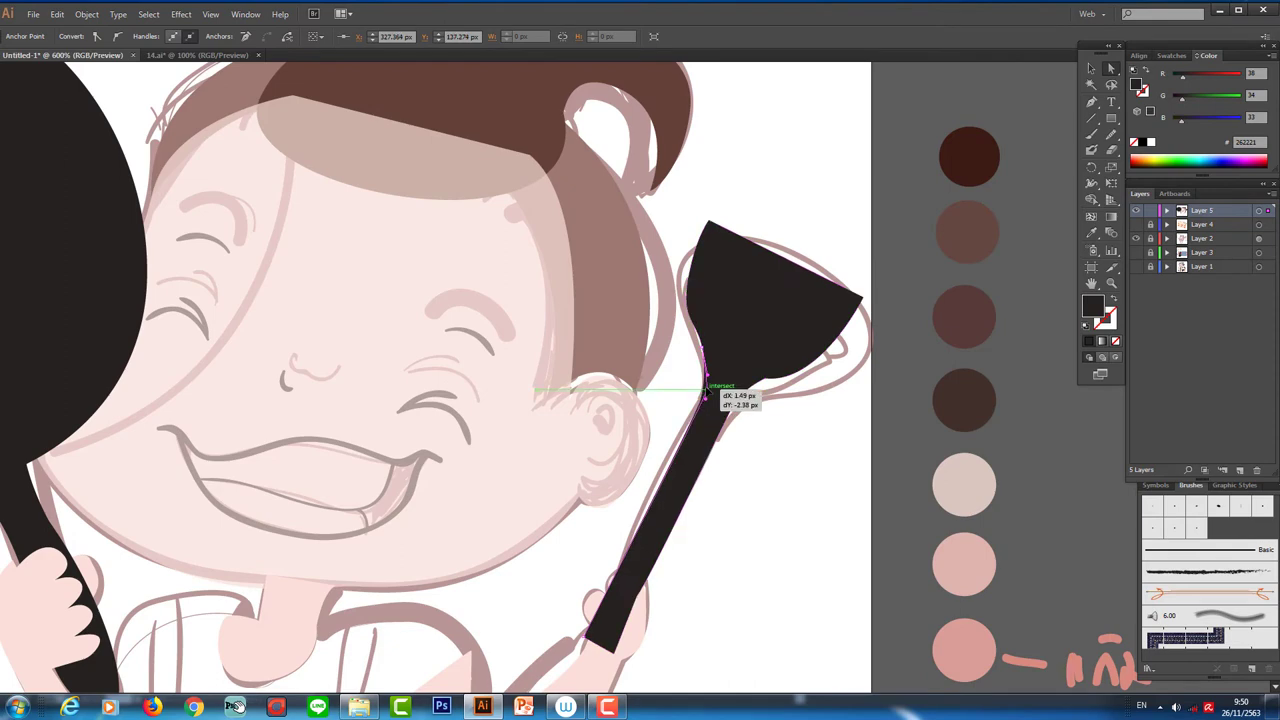
key("v")
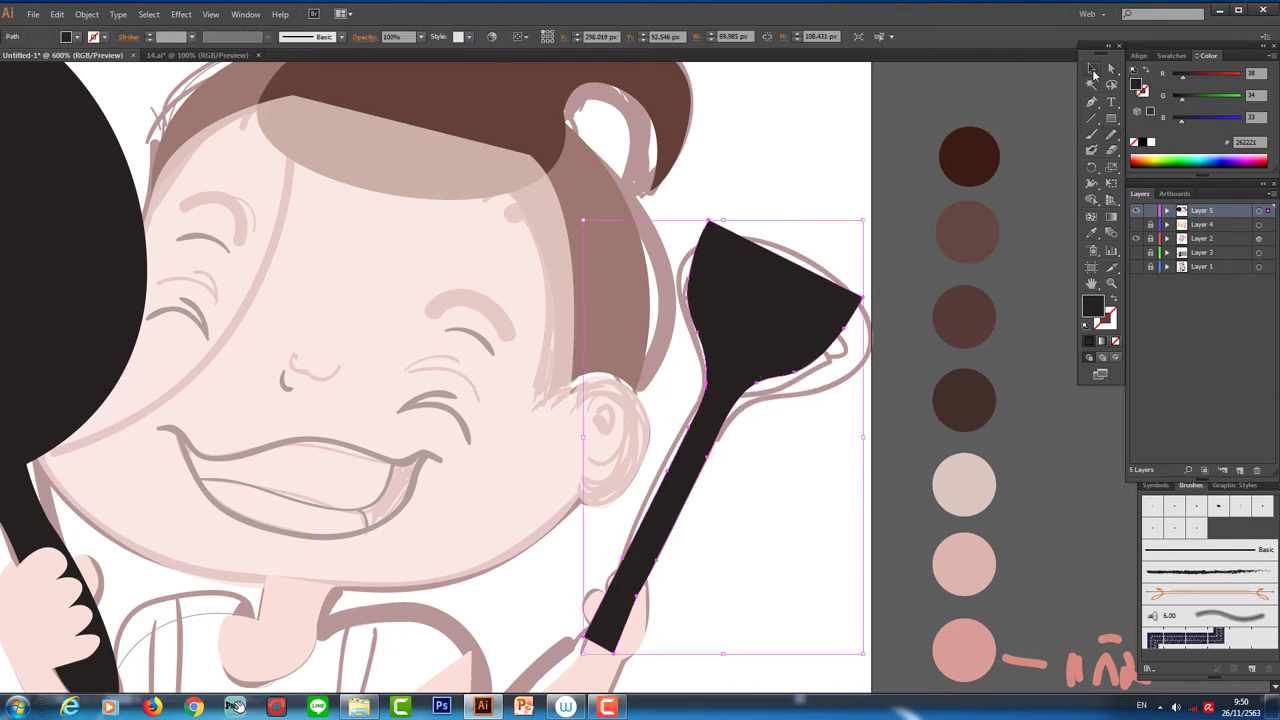
scroll(700, 400, "down", 3)
left_click(745, 395)
- Fill a copy of the pan light grey and shrink it inside the pan
left_click(772, 607)
scroll(772, 607, "down", 2)
scroll(772, 607, "left", 3)
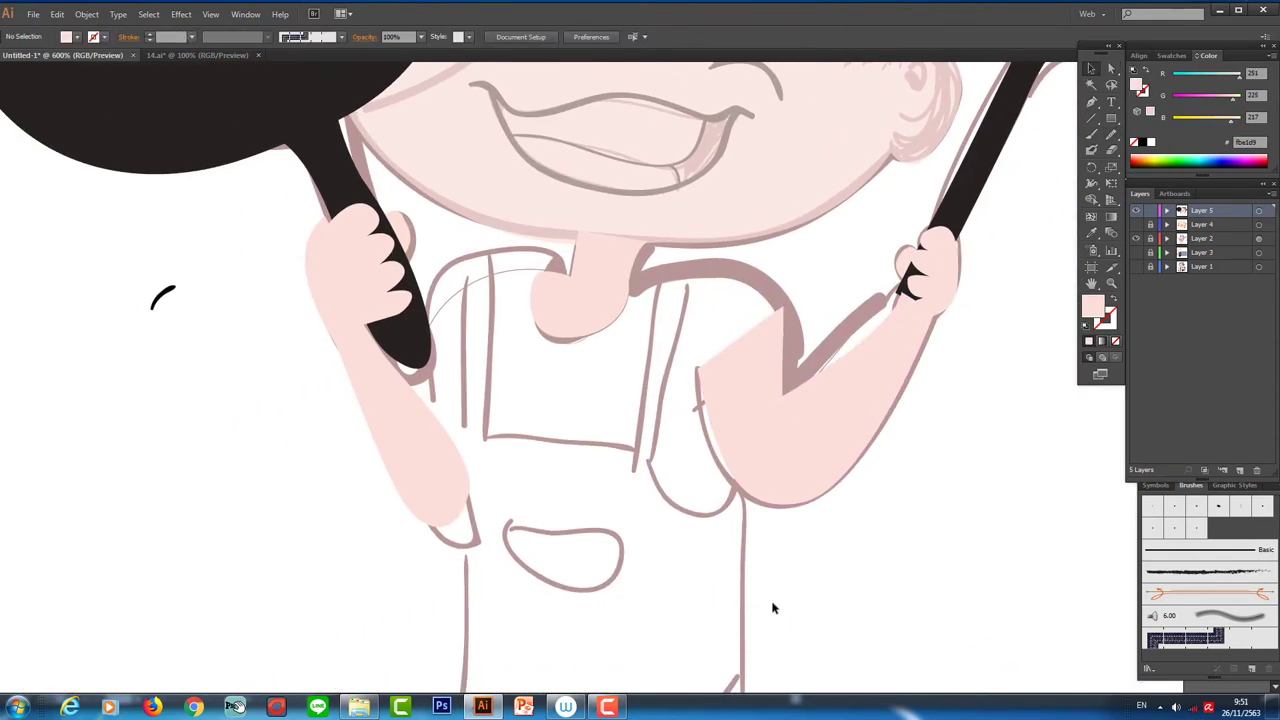
scroll(652, 556, "up", 5)
left_click(457, 371)
double_click(1092, 305)
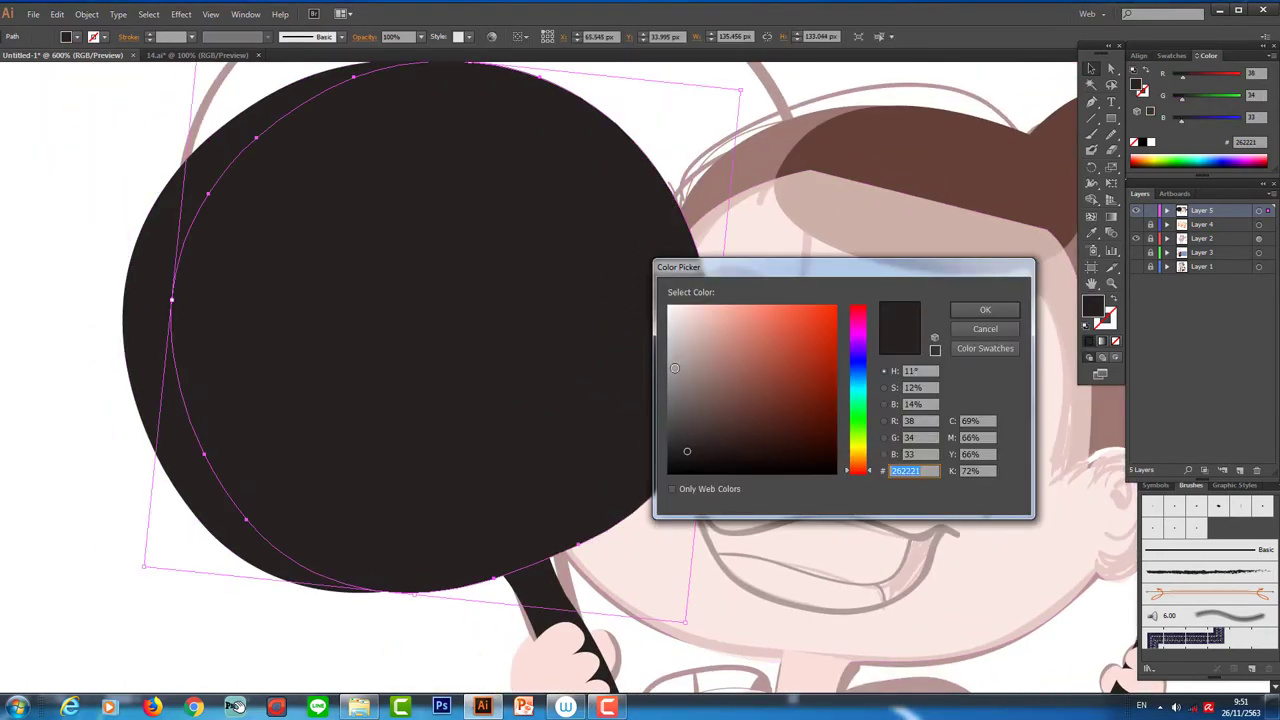
left_click(983, 306)
key("ctrl+minus")
left_click_drag(677, 340, 564, 340)
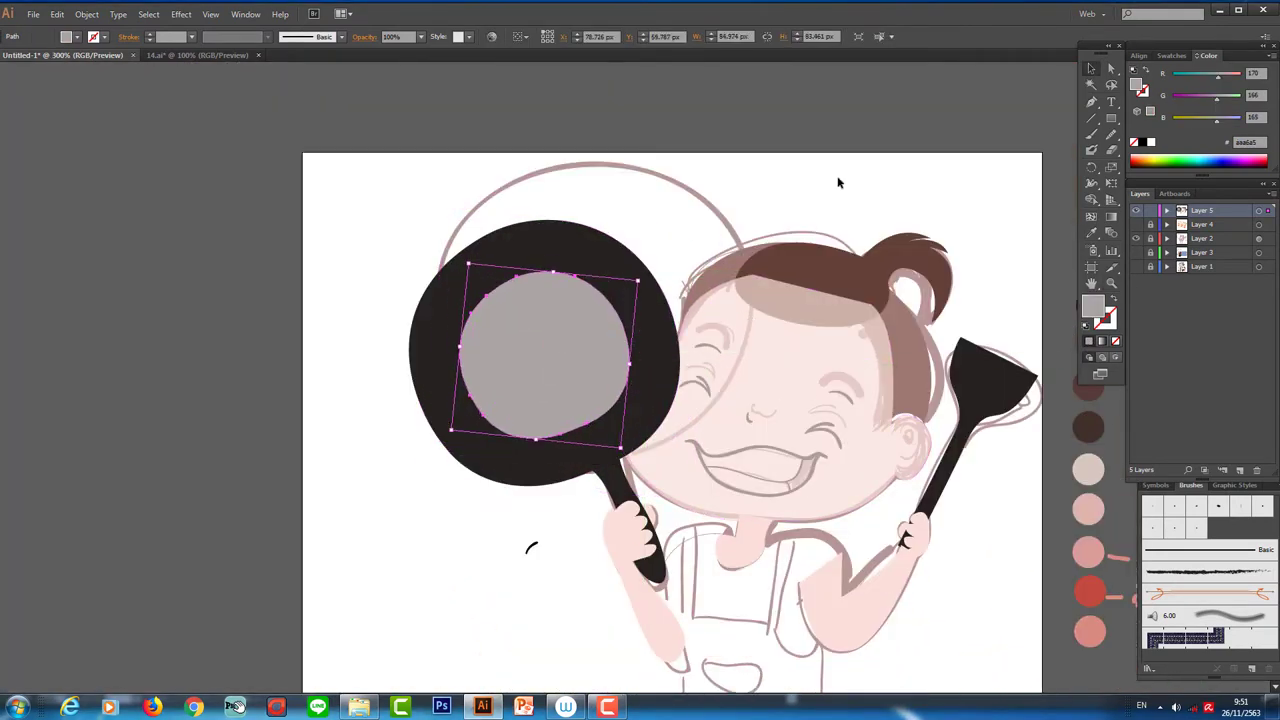
- Draw a darker grey spiral on the grey cooking surface
key("ctrl+shift+a")
key("ctrl+plus")
double_click(1094, 310)
key("Return")
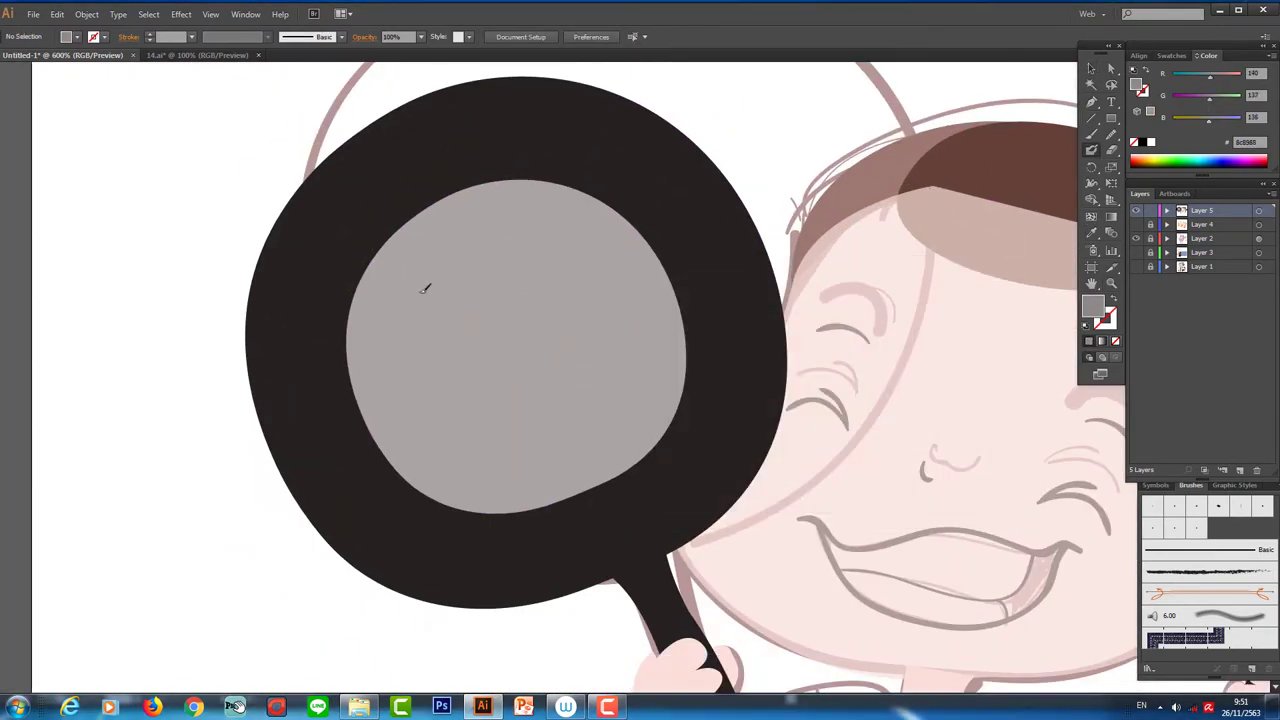
mouse_move(424, 288)
left_mouse_down()
mouse_move(423, 300)
mouse_move(510, 300)
left_mouse_up()
key("ctrl+minus")
key("ctrl+minus")
key("ctrl+minus")
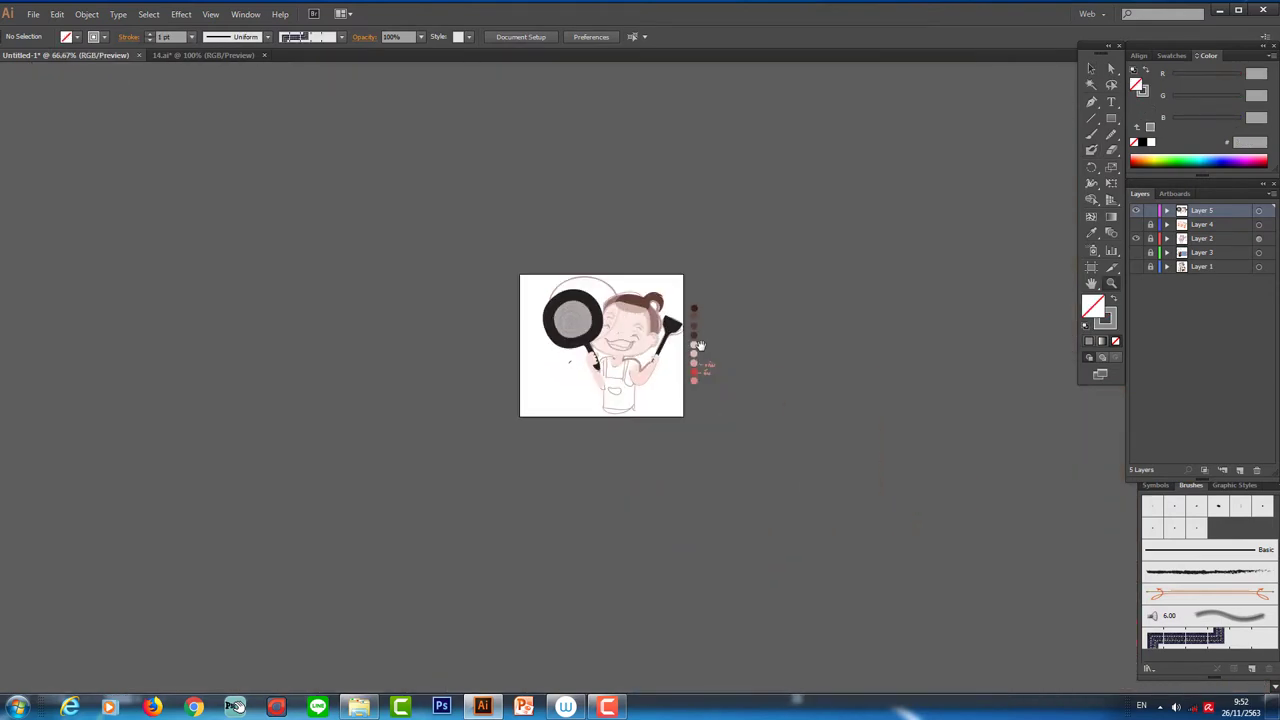
key("ctrl+plus")
key("ctrl+plus")
key("ctrl+plus")
- Darken the pan's outer rim to near-black and add a white highlight on it
left_click(672, 540)
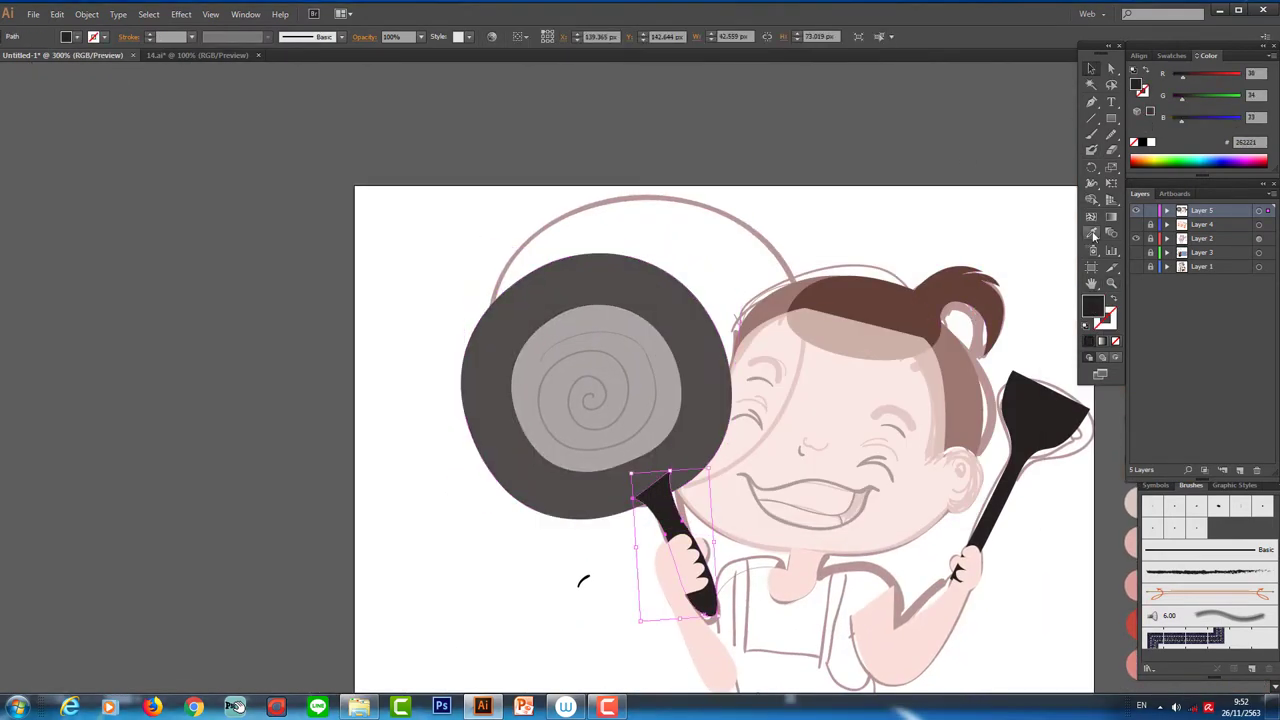
left_click(617, 296)
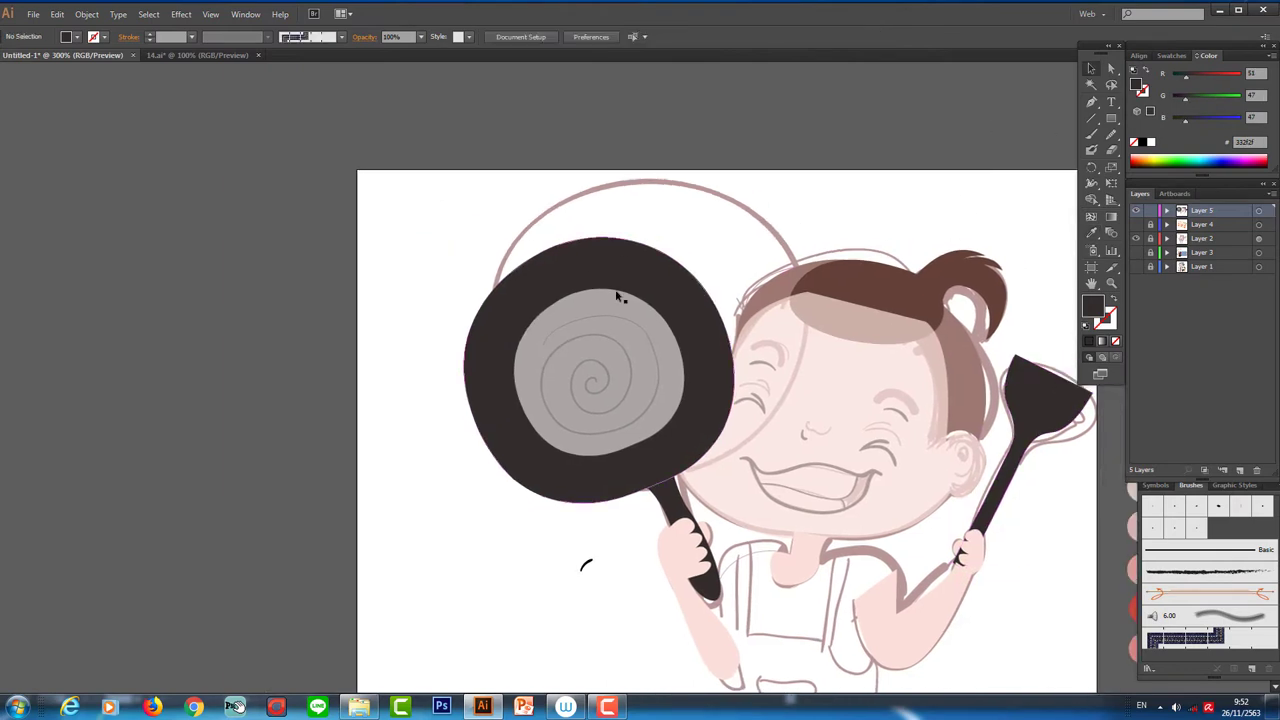
double_click(1093, 307)
left_click(983, 306)
left_click_drag(480, 343, 477, 378)
- Extend the rim highlight and make the hair solid dark brown
left_click_drag(1115, 237, 984, 184)
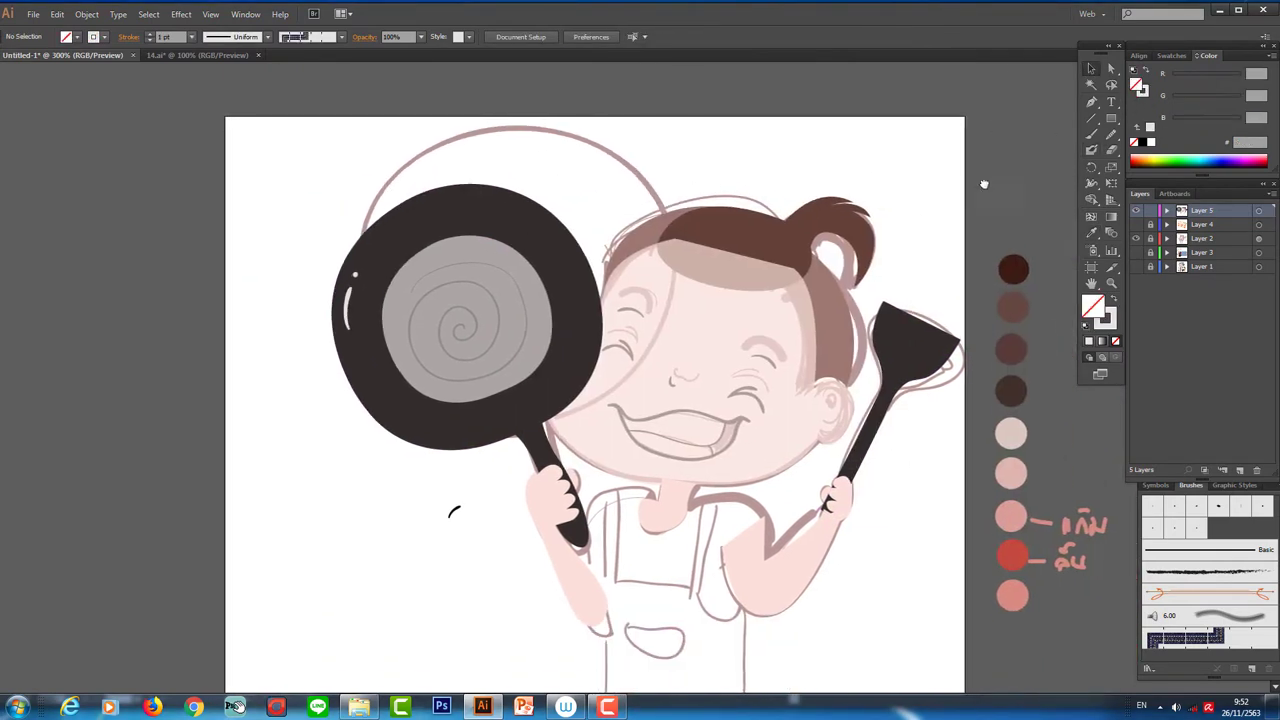
left_click(808, 302)
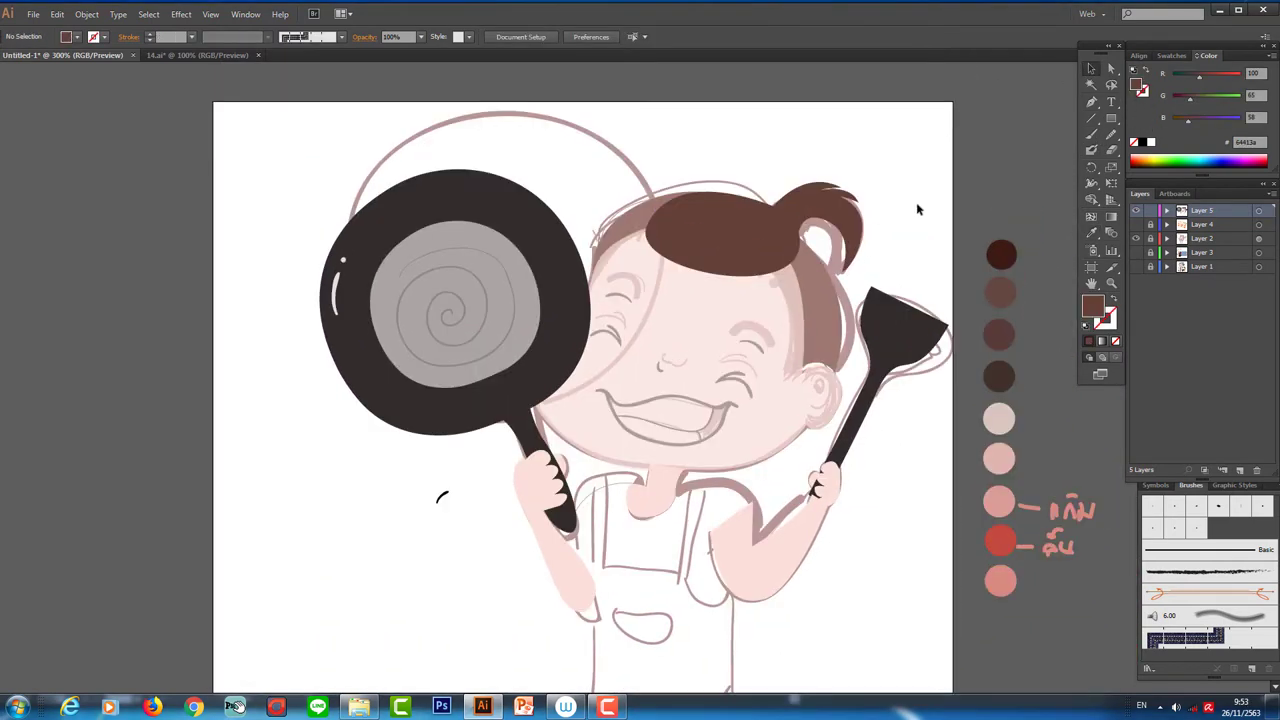
left_click_drag(788, 476, 788, 476)
left_click(897, 463)
- Try stretching the face and hair, undo it, then check the pan and arm selection
left_click(614, 340)
left_click(662, 296)
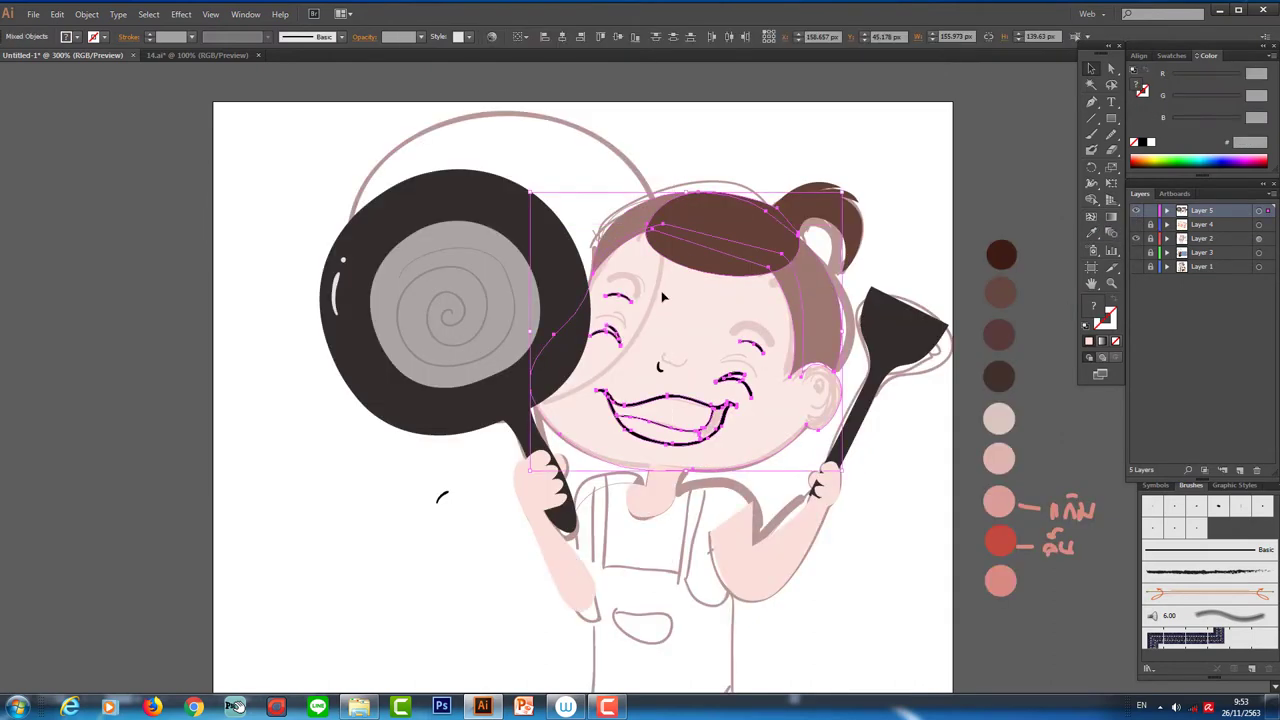
left_click_drag(697, 178, 893, 204)
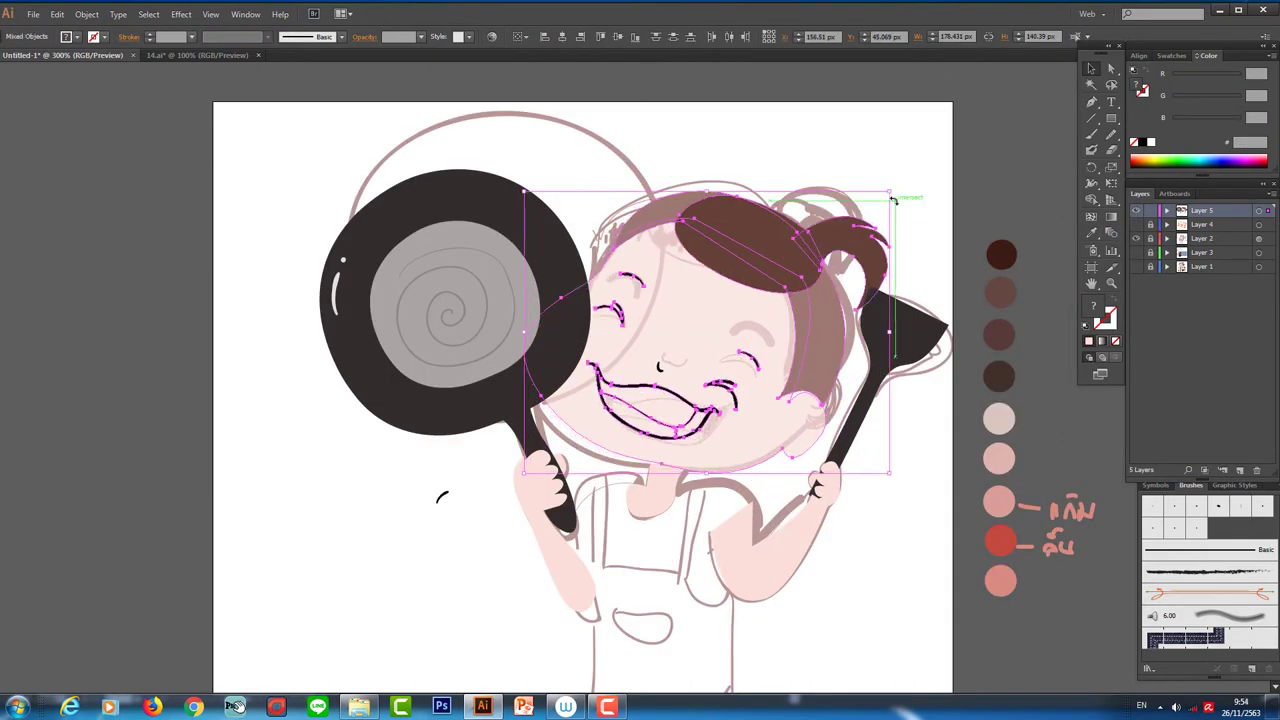
key("ctrl+z")
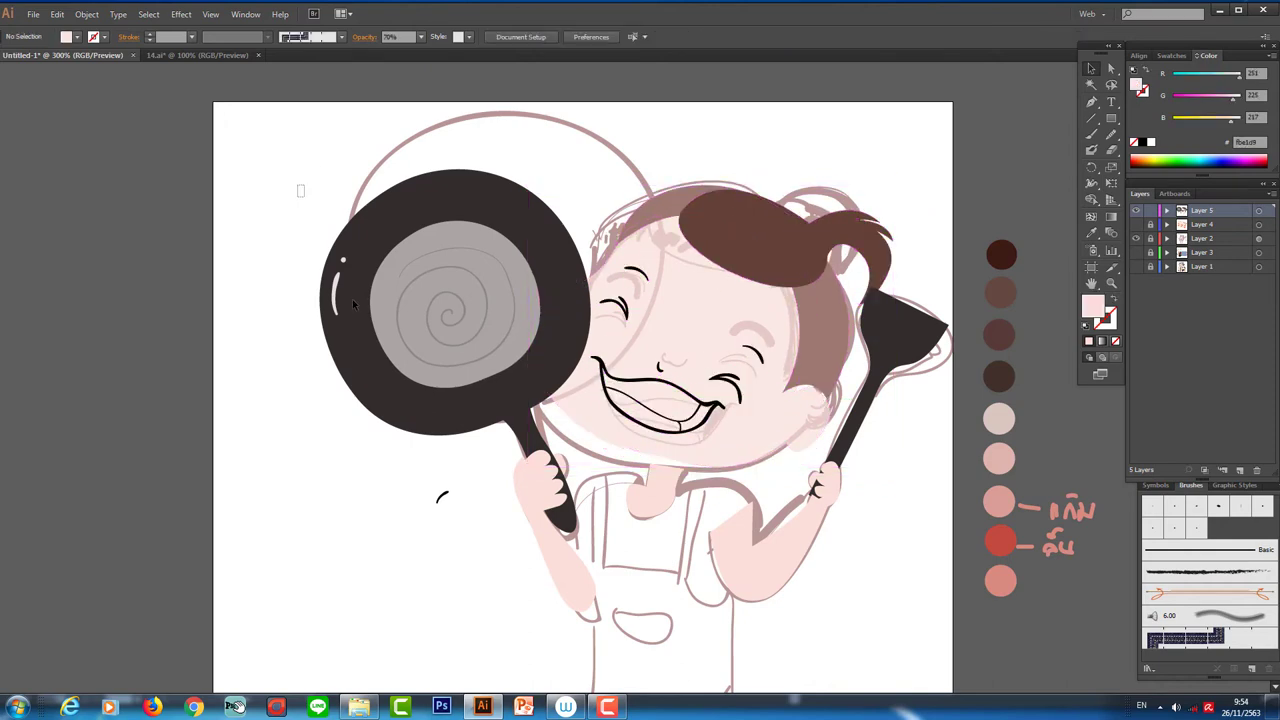
left_click_drag(316, 167, 576, 516)
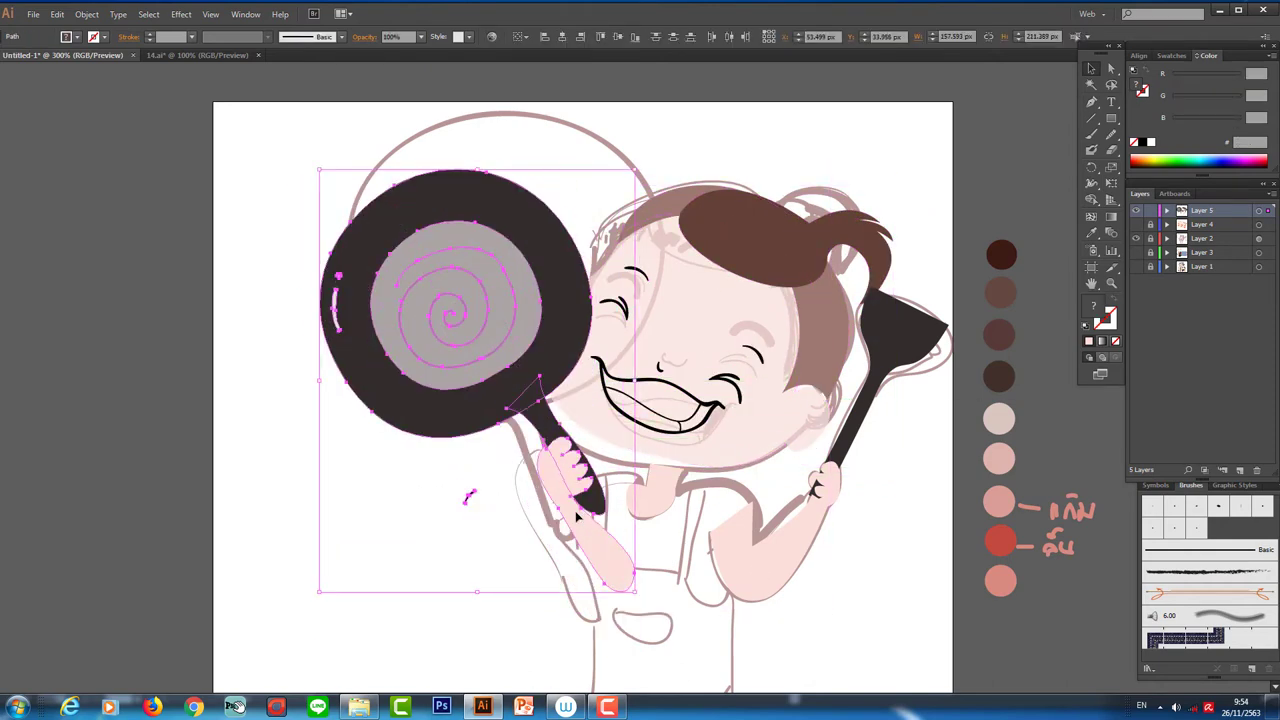
left_click(837, 561)
scroll(837, 561, "down", 2)
scroll(741, 488, "up", 2)
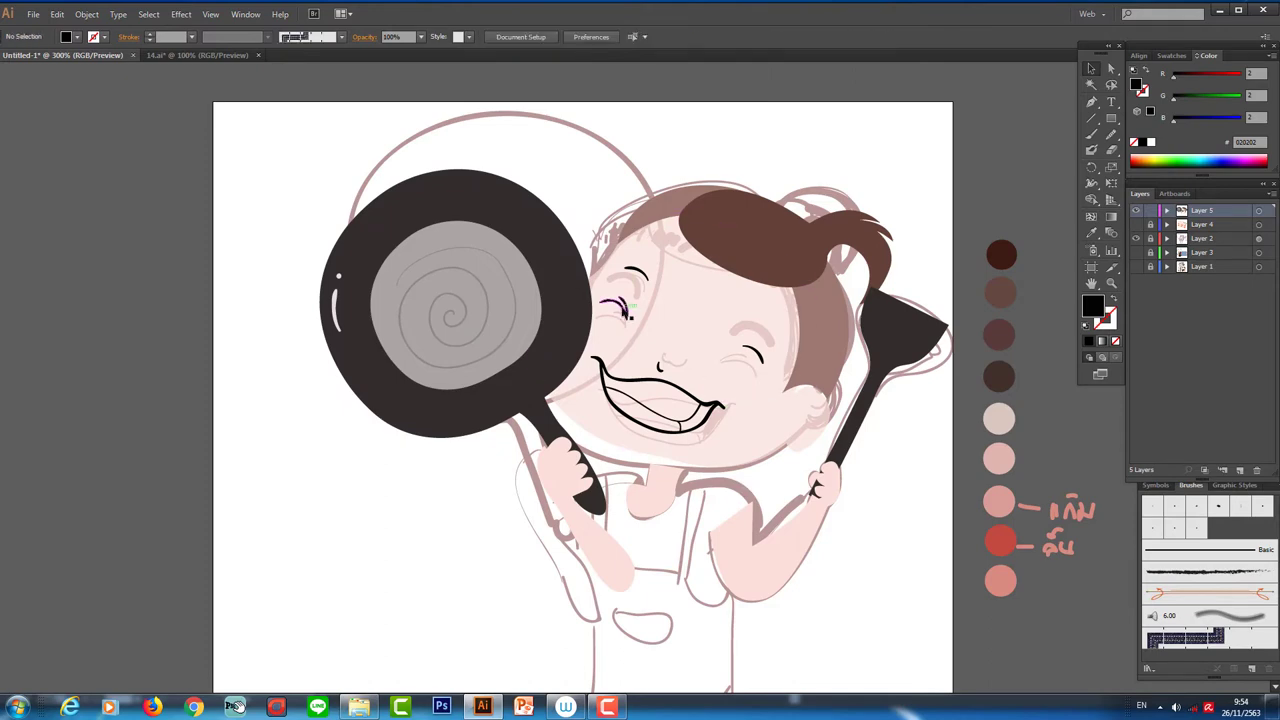
- Open the 14.ai sticker file from its sticker subfolder
left_click(358, 707)
left_click(470, 58)
double_click(457, 120)
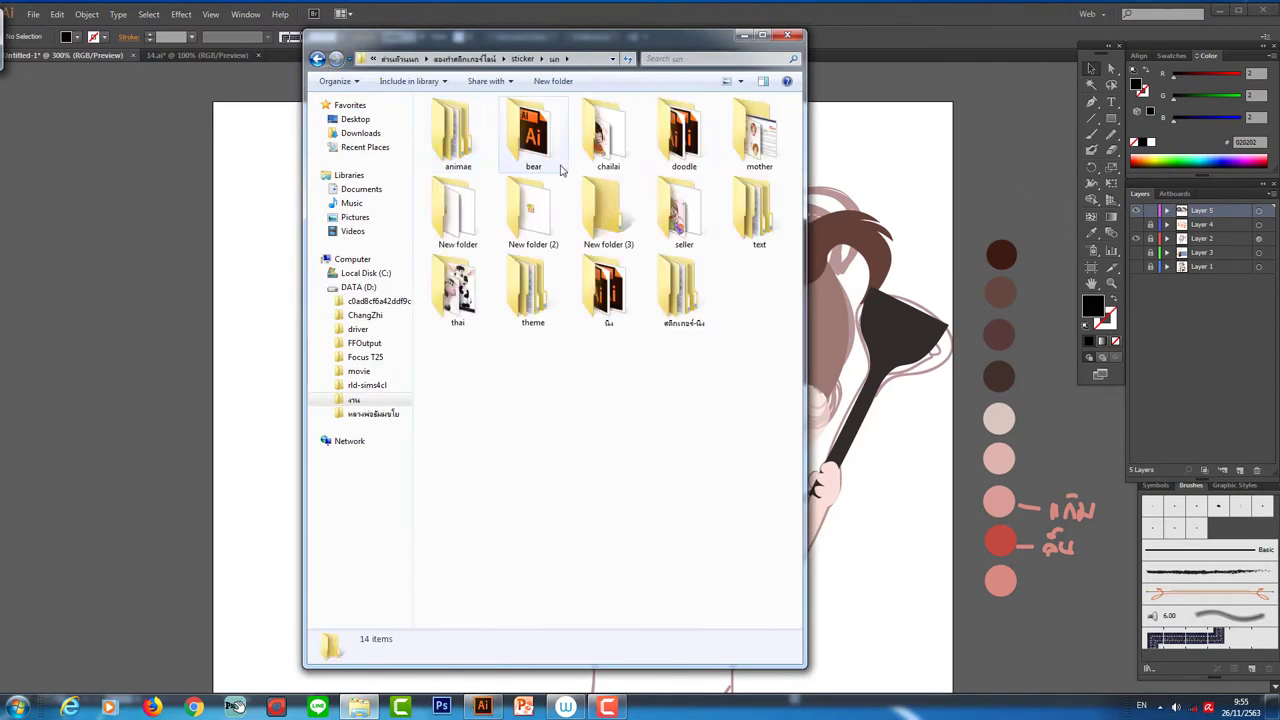
double_click(480, 140)
scroll(600, 350, "down", 2)
double_click(529, 512)
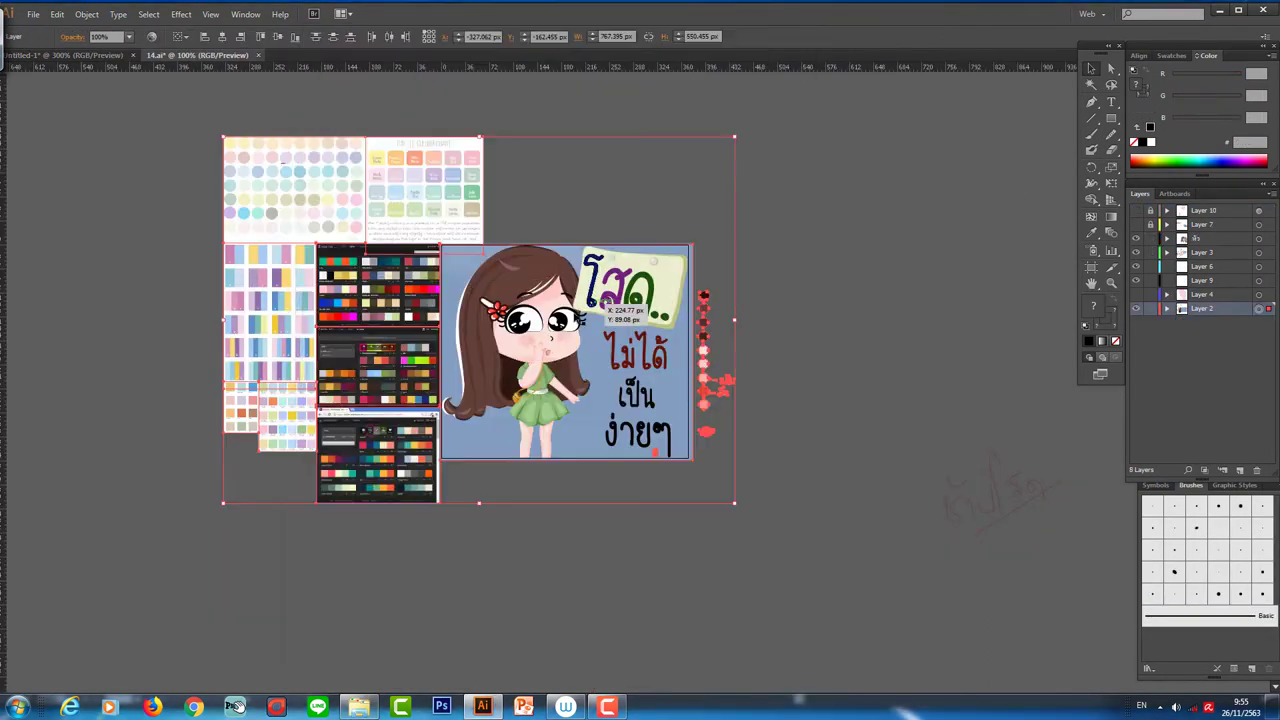
- Paste the cartoon eye into Untitled-1 and place it on the girl's left eye
key("ctrl+Tab")
key("ctrl+v")
mouse_move(640, 390)
left_mouse_down()
mouse_move(420, 540)
mouse_move(624, 322)
left_mouse_up()
left_click(717, 100)
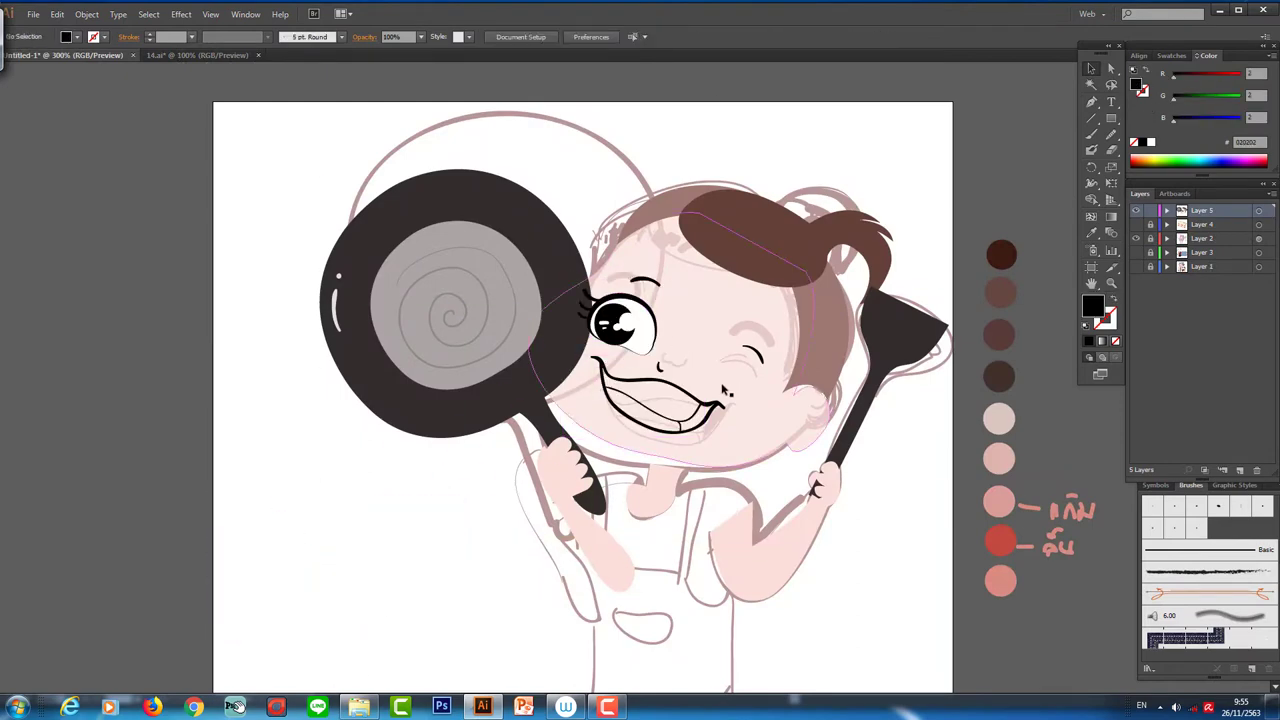
- Paste a second cartoon eye onto the right eye and enlarge it
key("ctrl+v")
key("Return")
key("Escape")
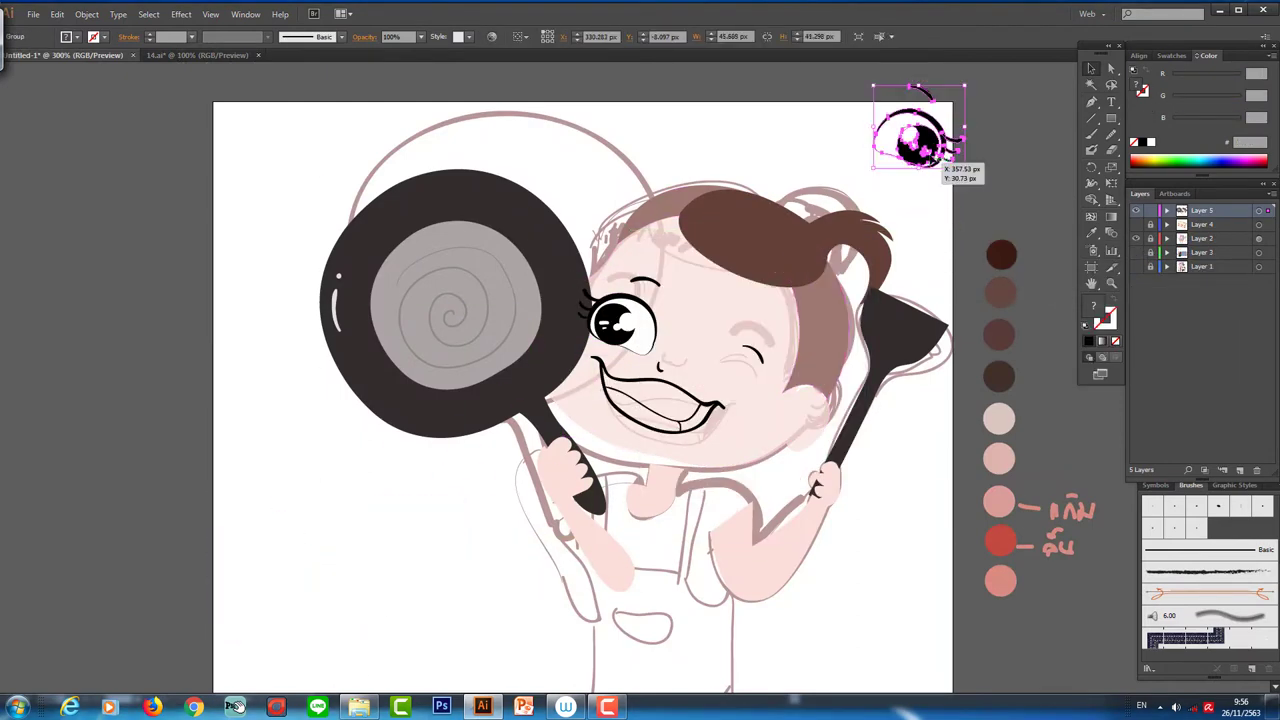
key("ctrl+z")
key("ctrl+v")
left_click_drag(455, 512, 740, 345)
left_click_drag(789, 301, 777, 406)
- Rotate and slightly enlarge the girl's mouth
left_click(700, 425)
mouse_move(705, 440)
left_mouse_down()
mouse_move(707, 461)
mouse_move(684, 452)
left_mouse_up()
left_click(818, 545)
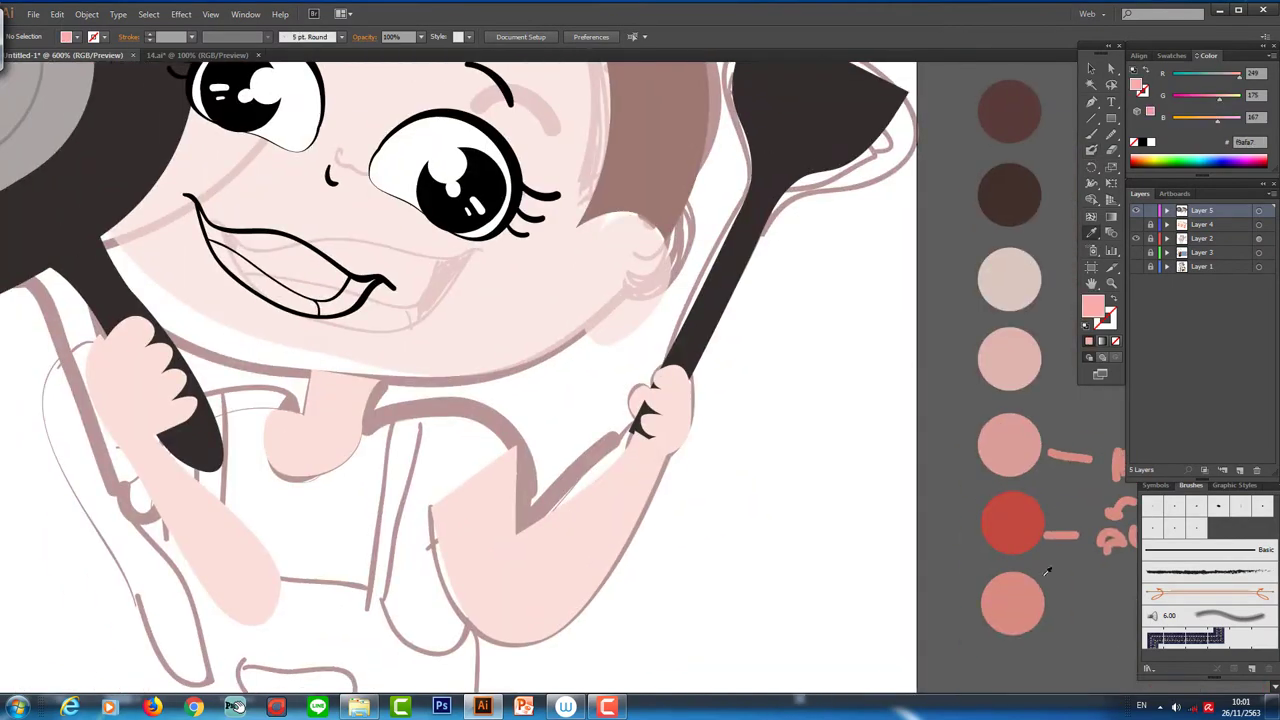
- Draw a pink inner curve inside the girl's ear with the Pen tool
left_click_drag(423, 362, 728, 557)
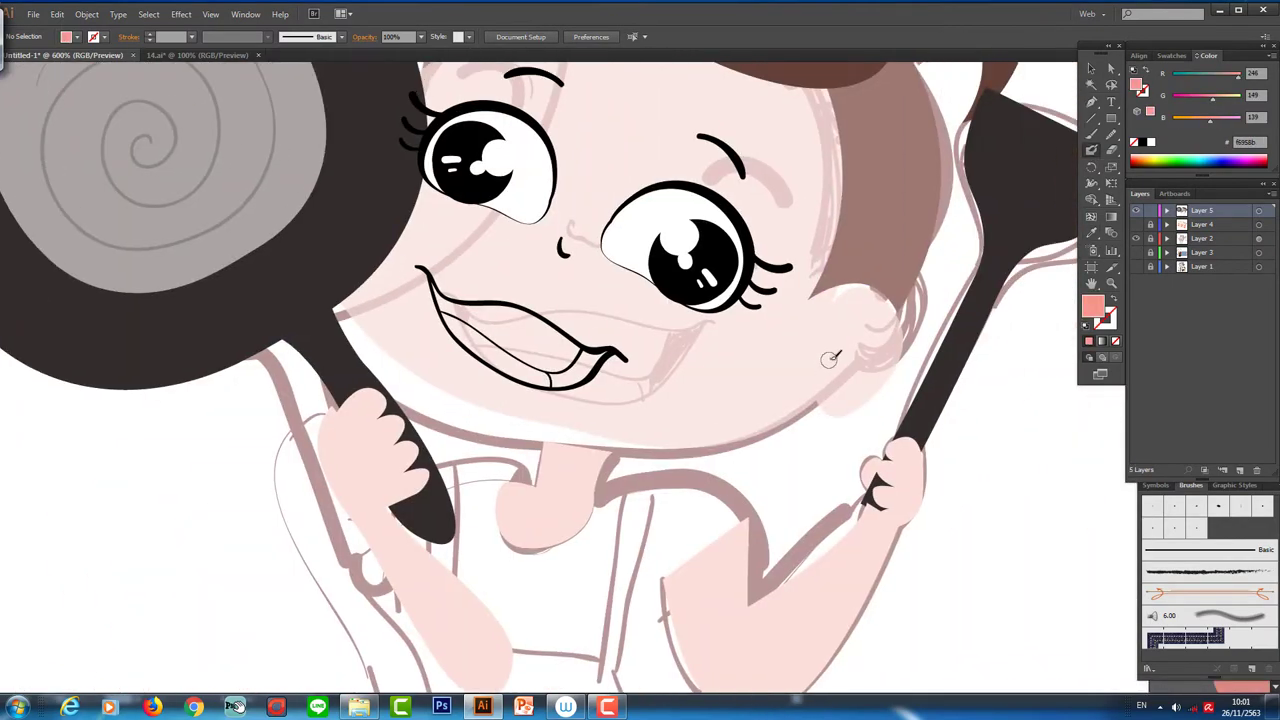
key("shift+x")
scroll(728, 557, "down", 3)
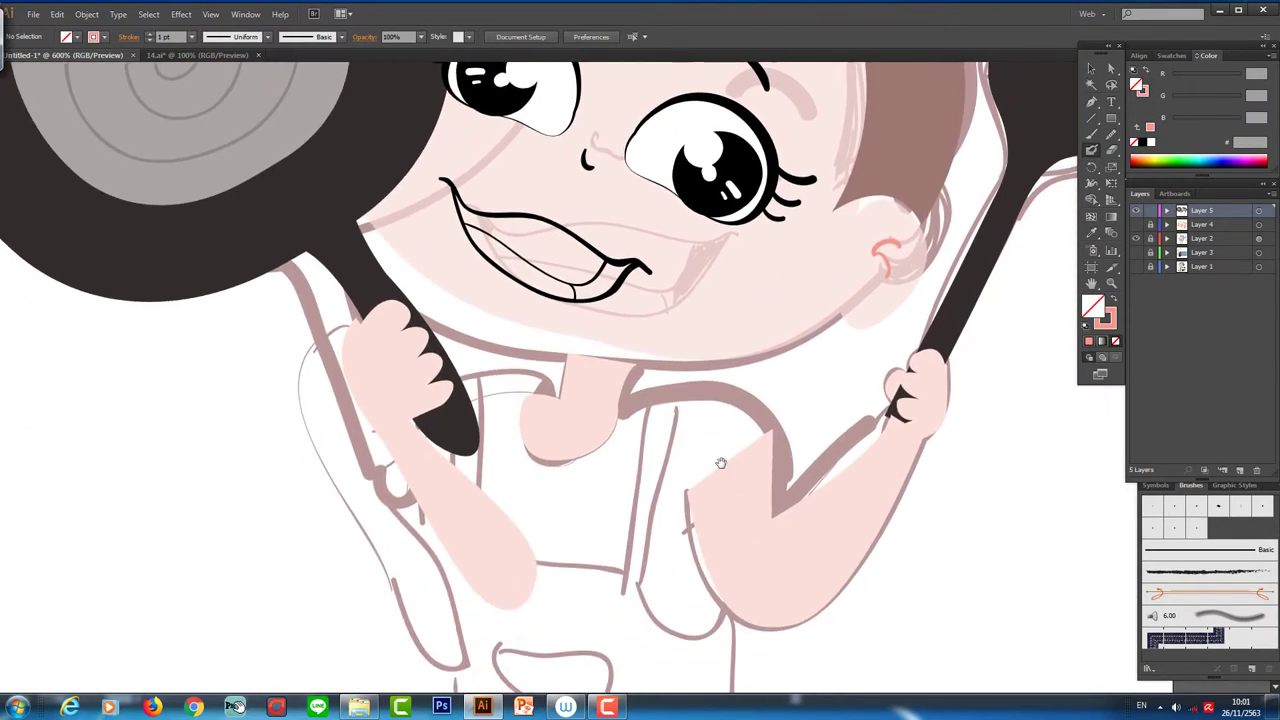
key("ctrl+minus")
key("ctrl+minus")
left_click(813, 372)
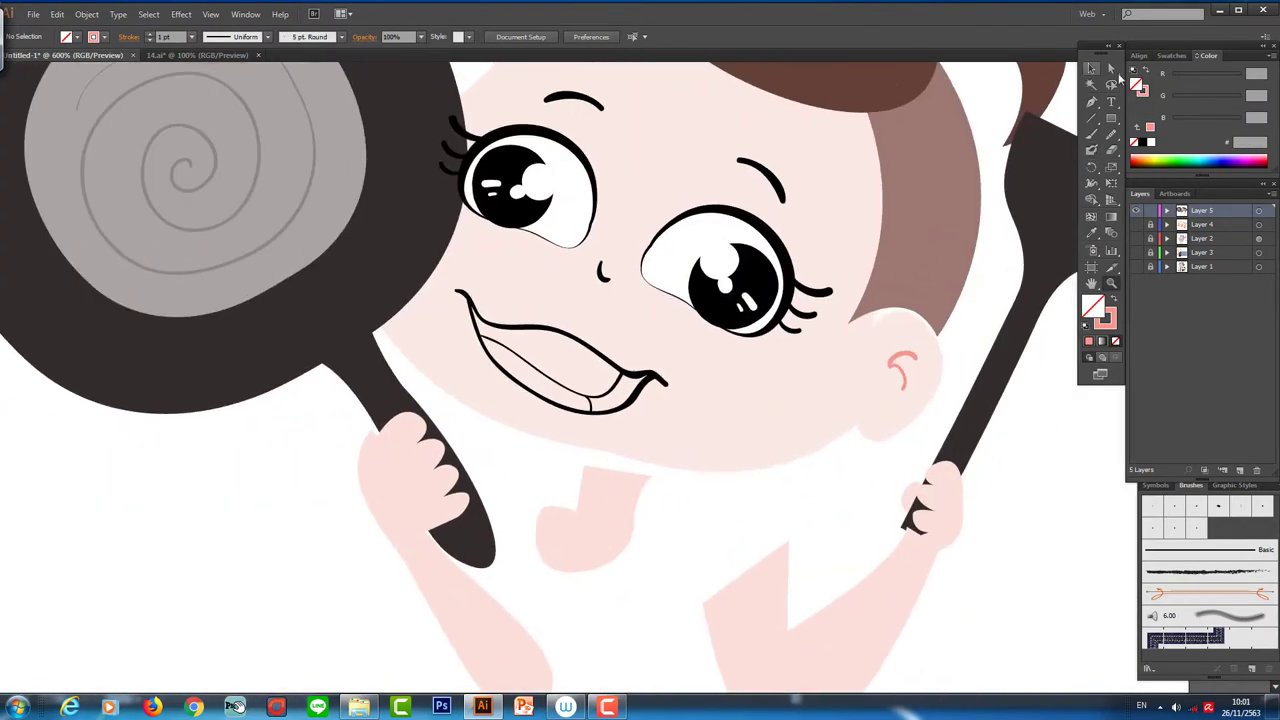
key("p")
left_click(905, 312)
left_click_drag(860, 432, 905, 455)
left_click(860, 432)
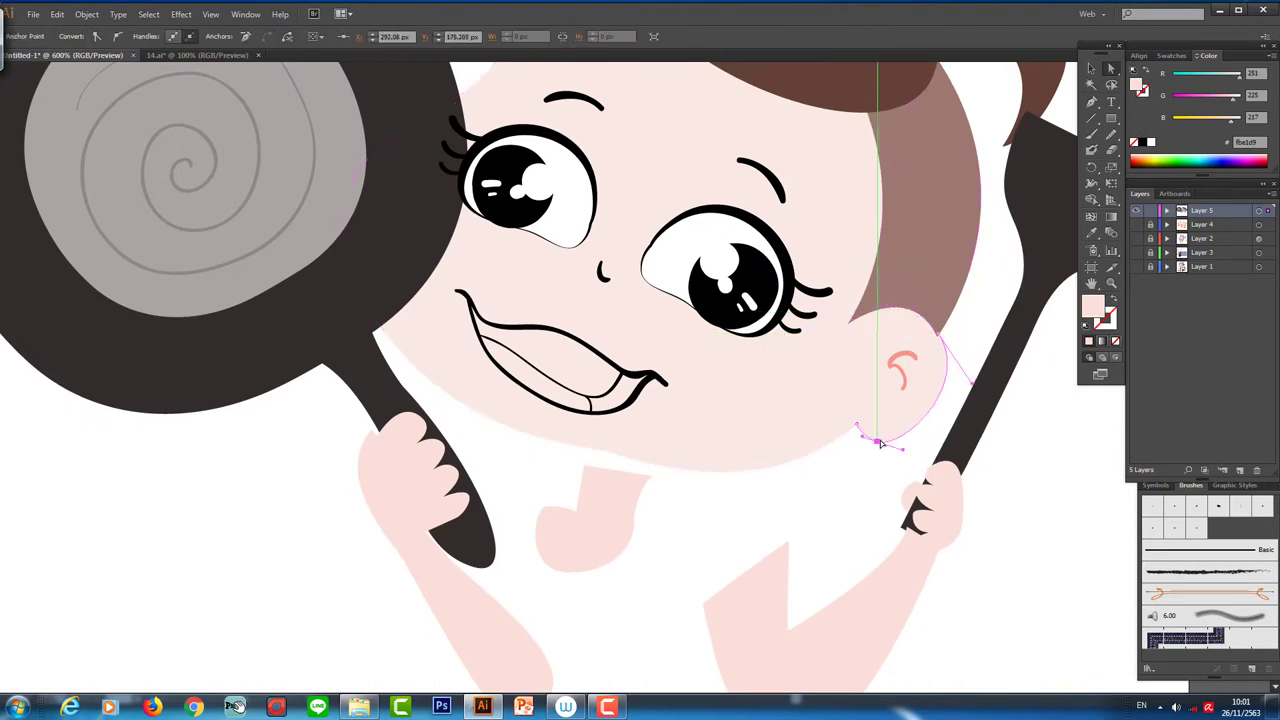
- Paint a red C-shaped earring below the ear, then select the neck shape
double_click(1092, 307)
left_click(986, 308)
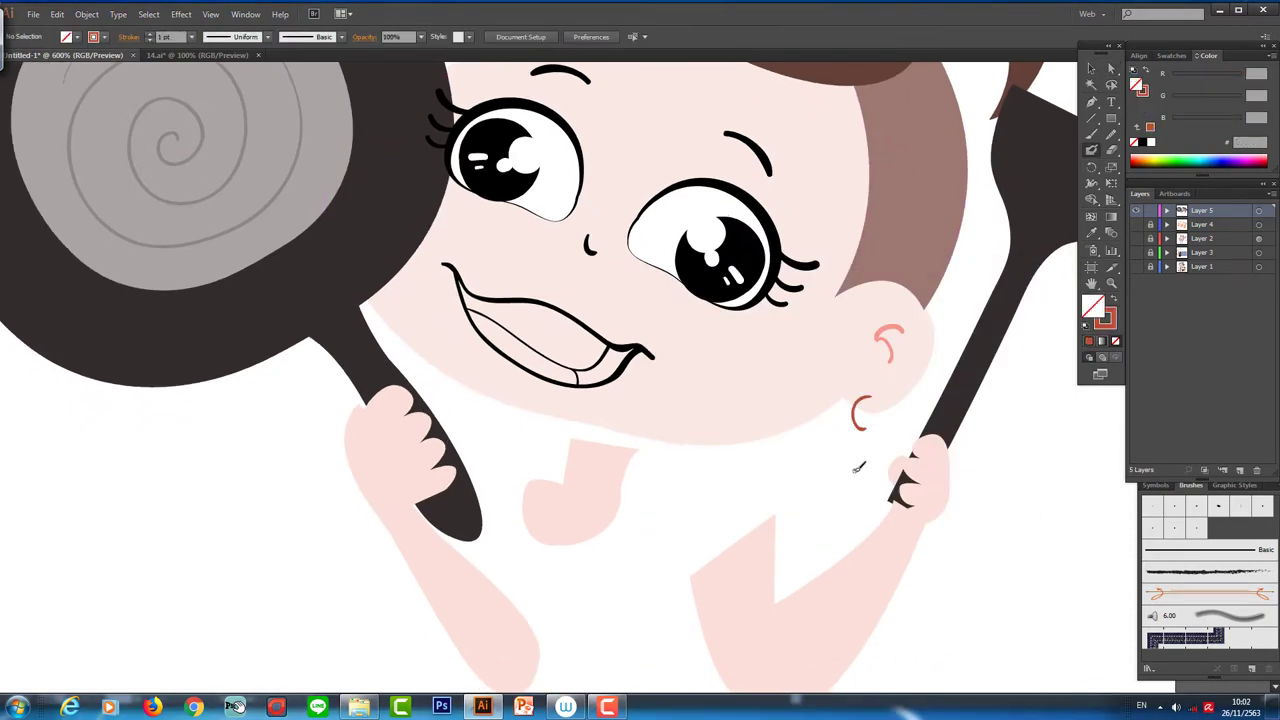
left_click_drag(855, 422, 870, 424)
key("v")
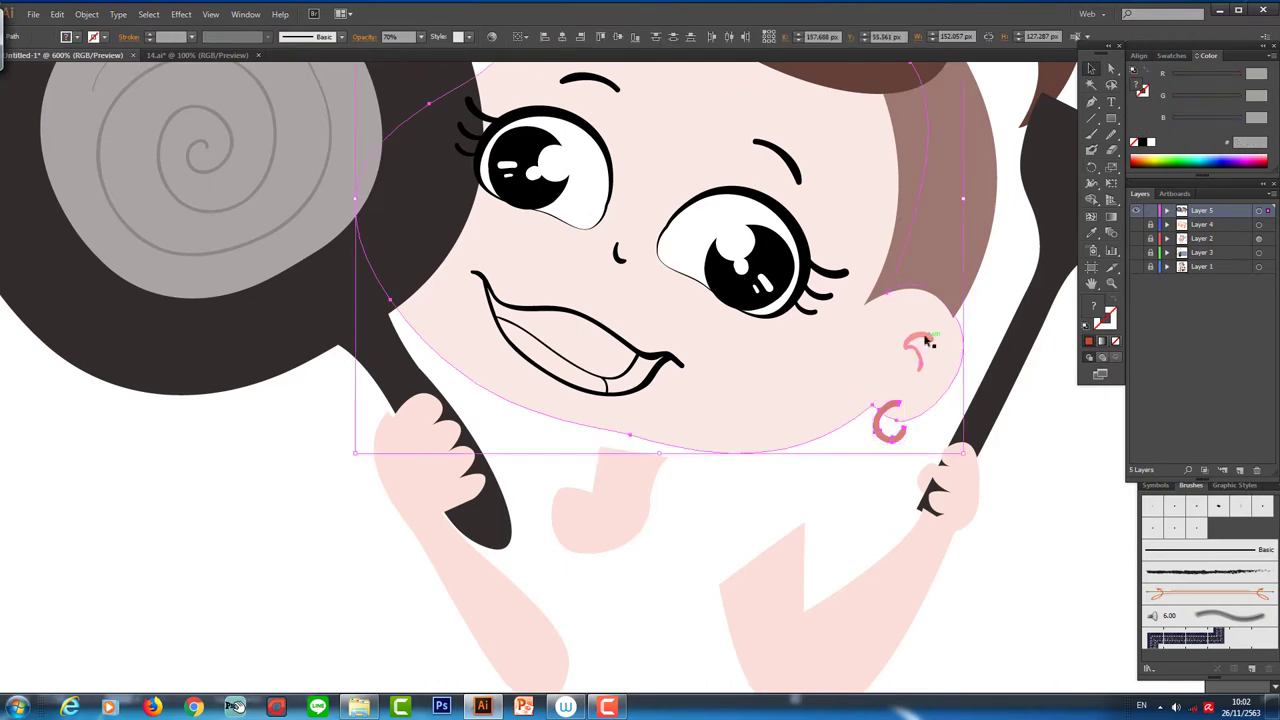
left_click(620, 505)
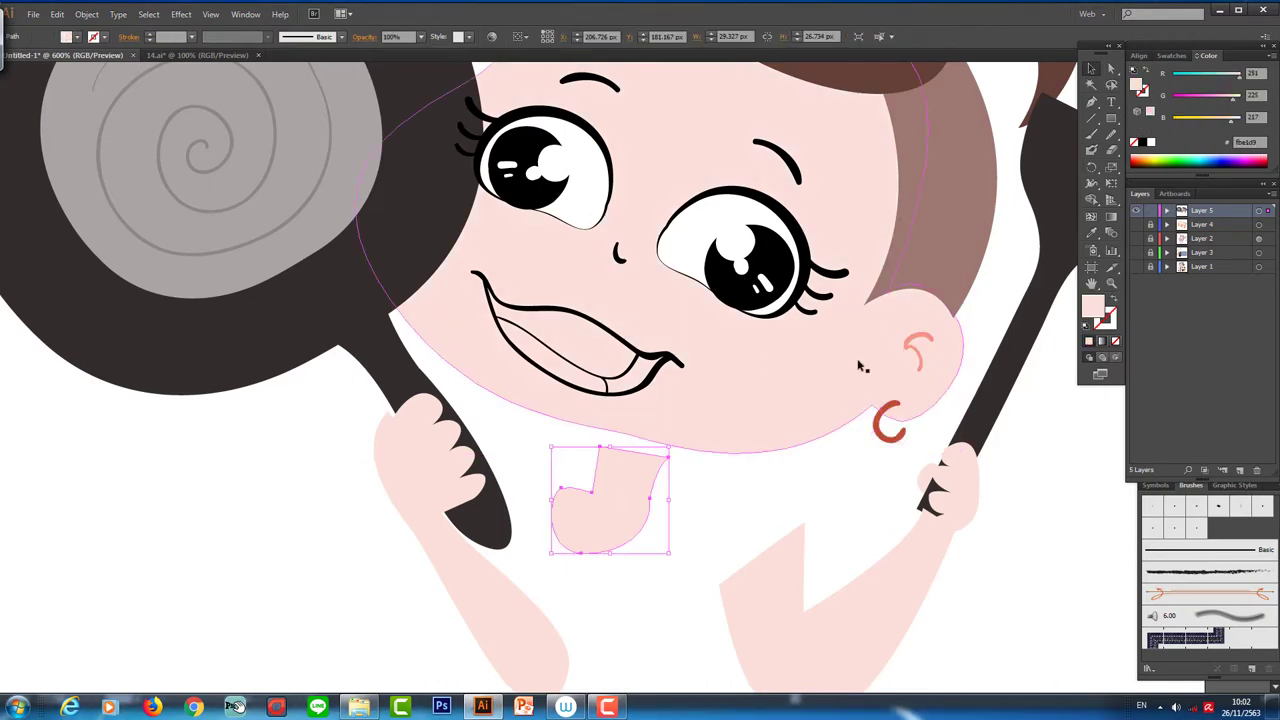
scroll(858, 366, "down", 2)
- Give the face the light pink swatch colour
left_click_drag(1060, 400, 949, 303)
scroll(949, 303, "up", 2)
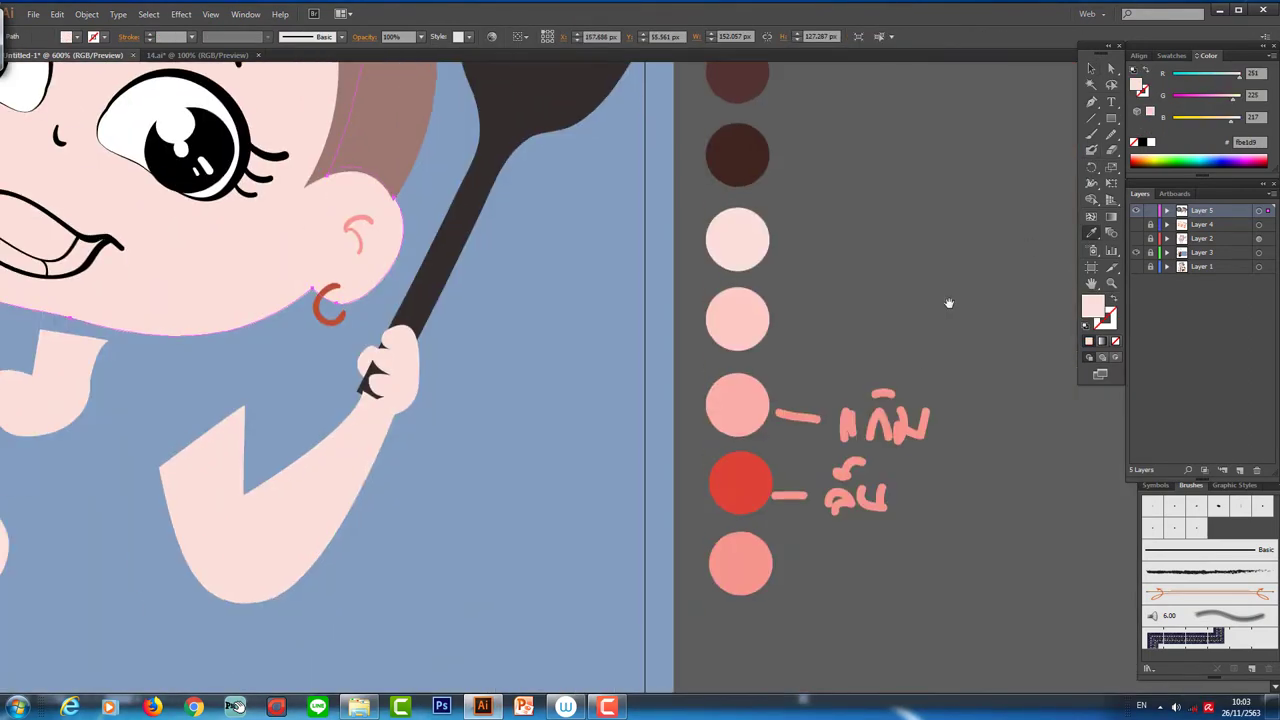
left_click(606, 255)
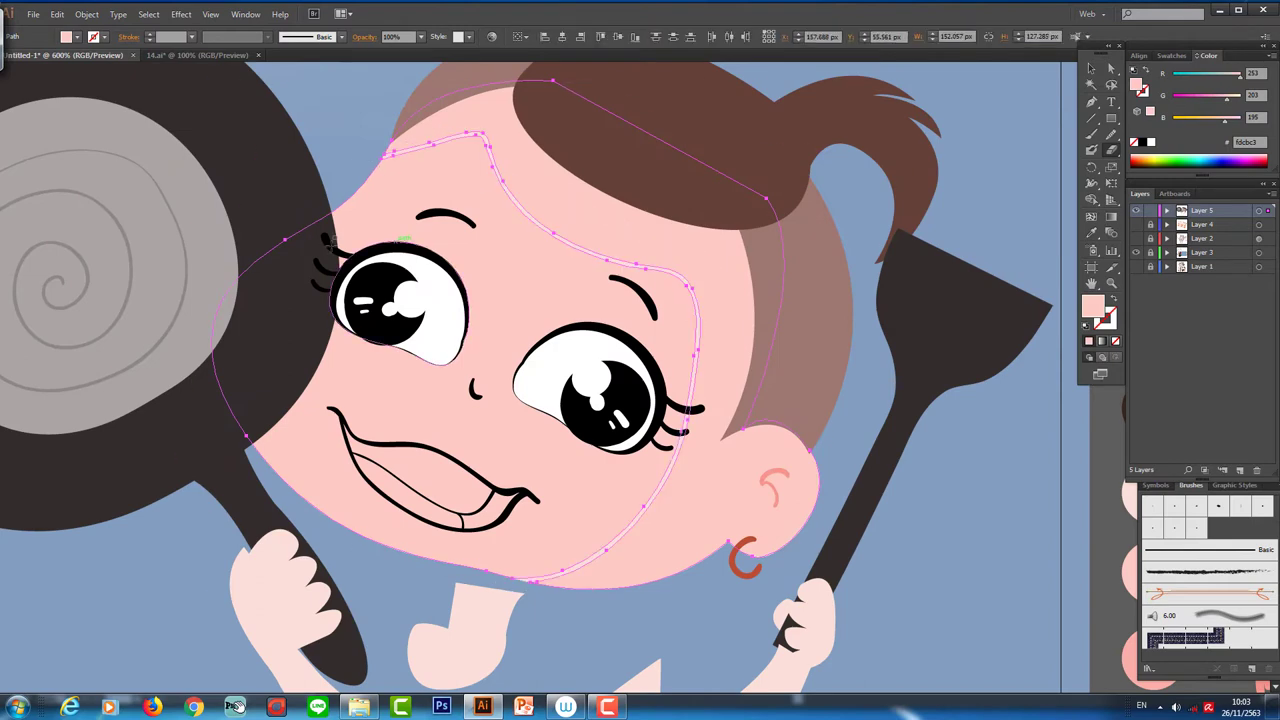
- Fill the face shading shape along the hairline with darker salmon #f9afa7
left_click(340, 207, "shift")
left_click(1108, 72)
left_click_drag(793, 375, 857, 361)
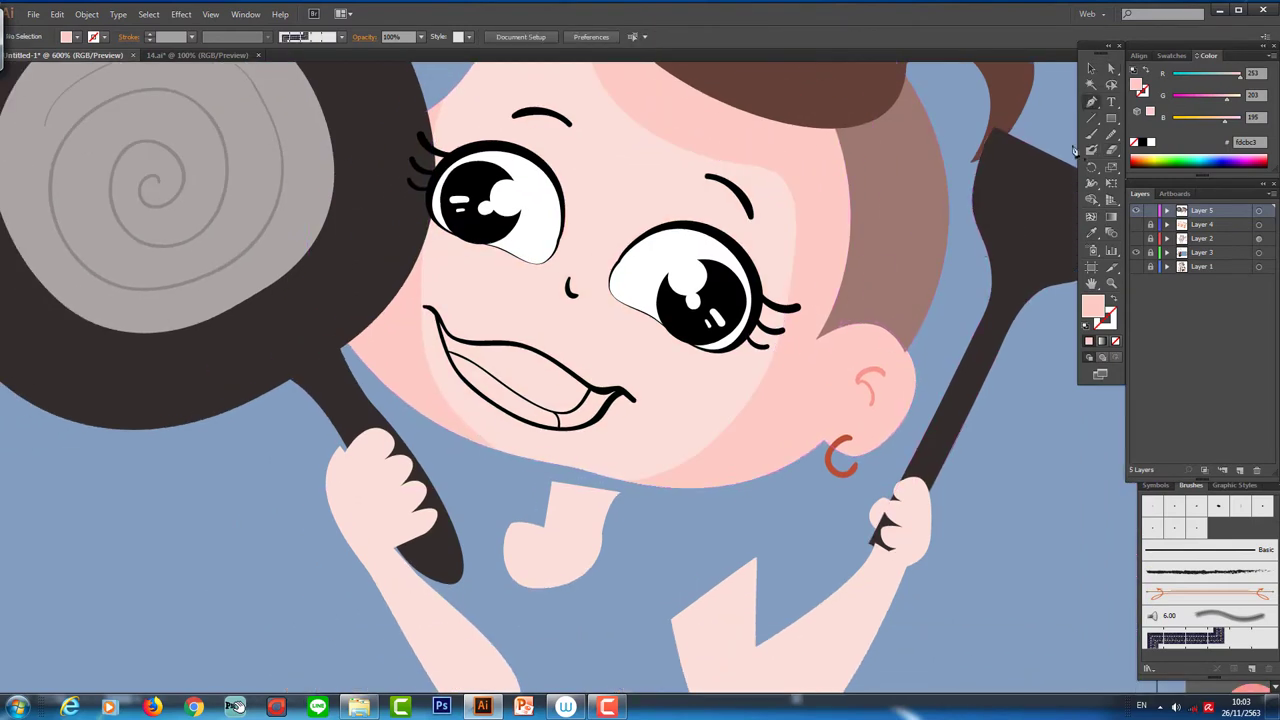
left_click(900, 340)
left_click(869, 357)
left_click_drag(1090, 219, 1011, 271)
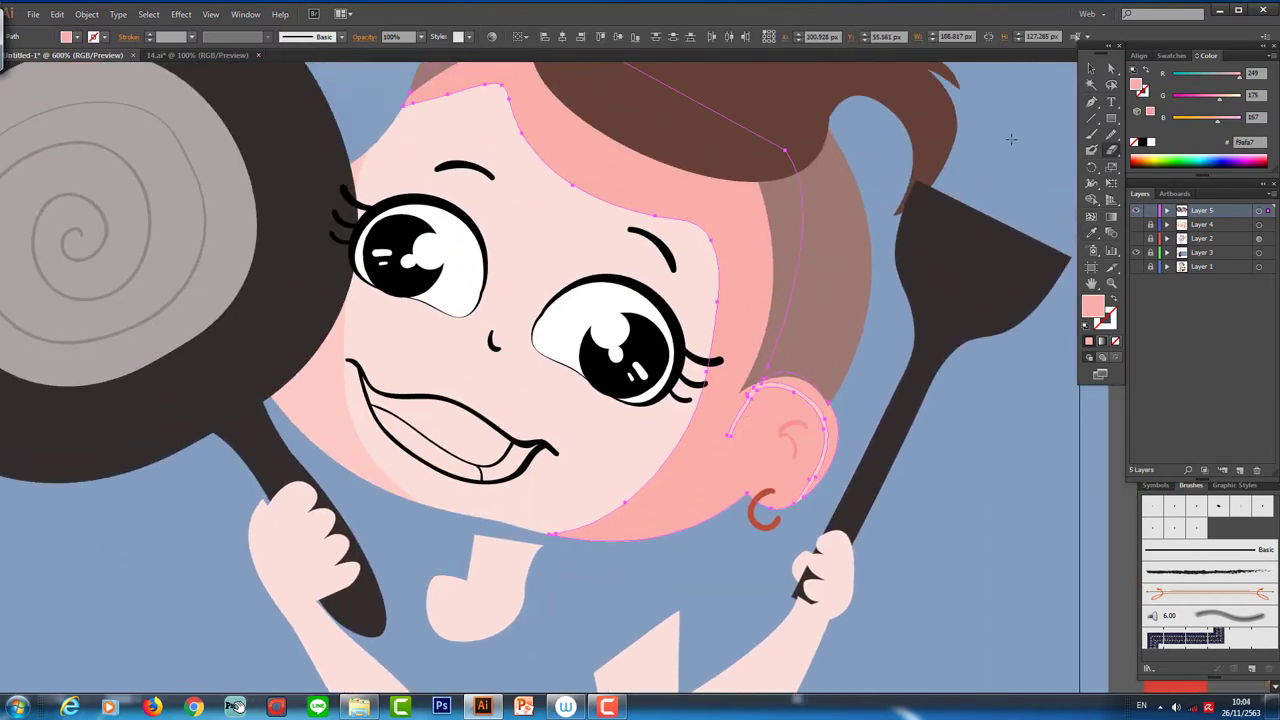
scroll(751, 481, "left", 3)
scroll(751, 481, "up", 1)
left_click(740, 153)
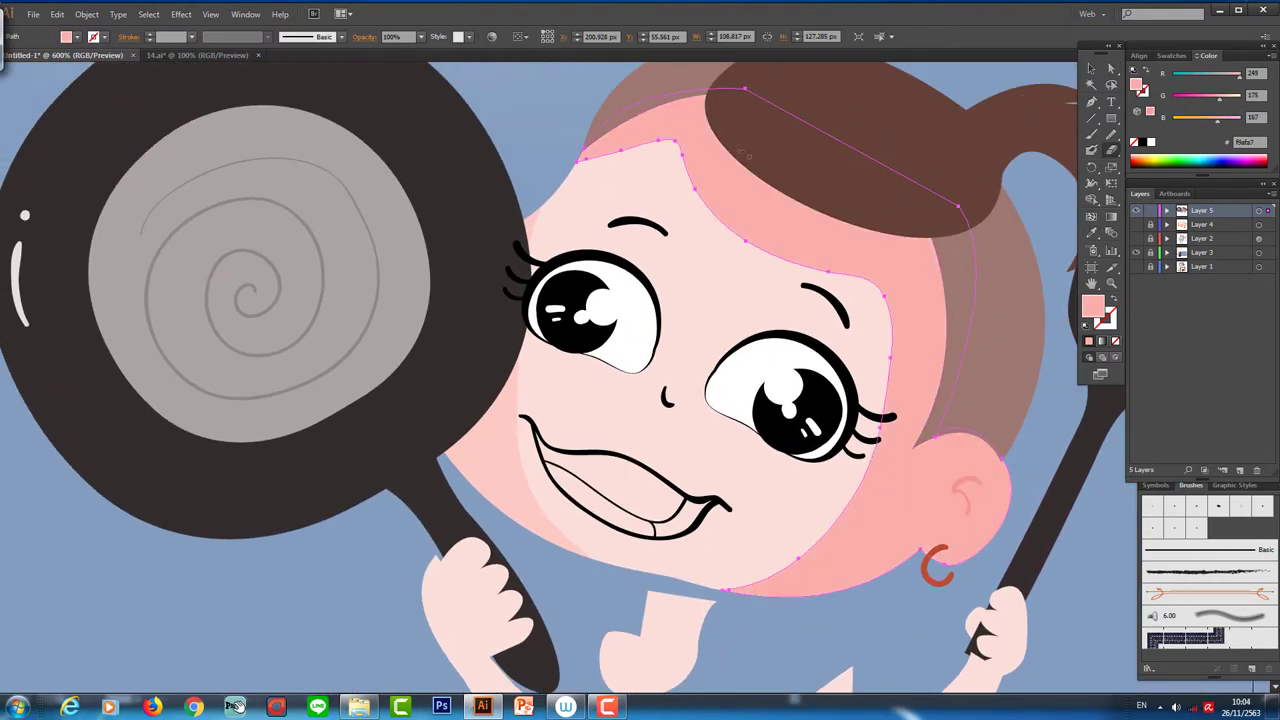
key("ctrl+shift+a")
scroll(720, 365, "down", 4)
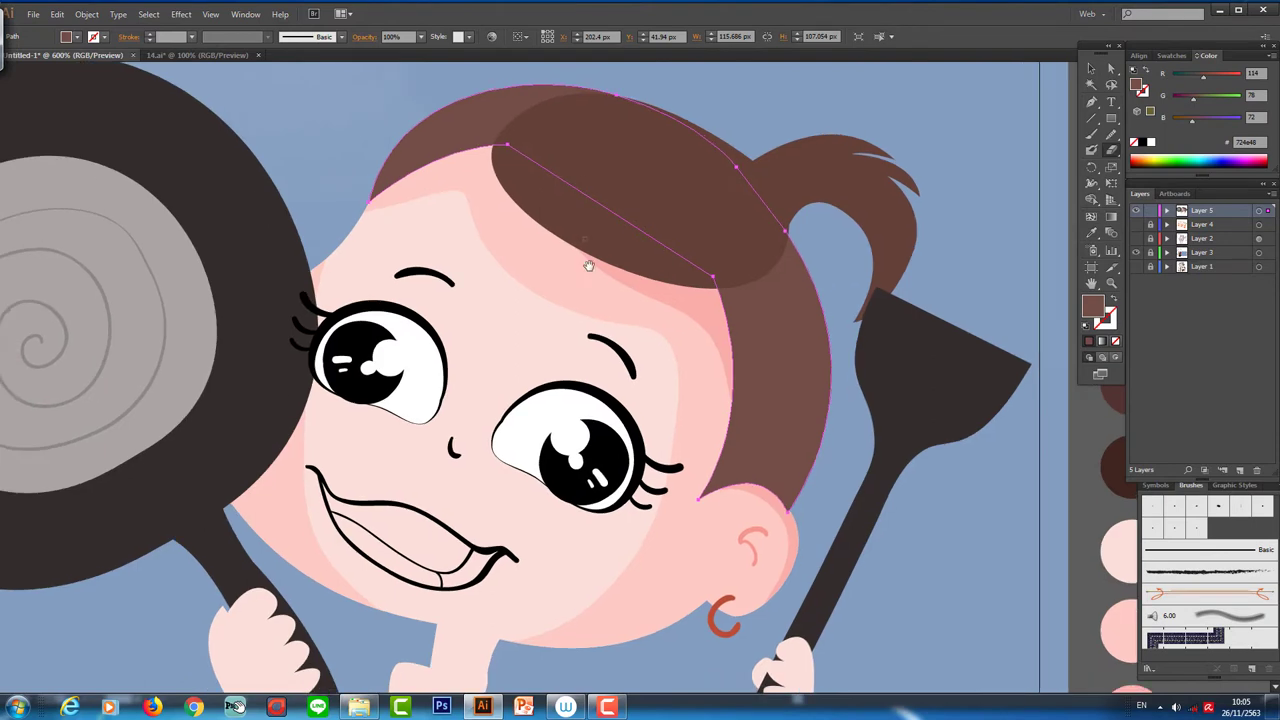
- Draw a hair shadow shape and paint a pale grey tie around the ponytail base
left_click_drag(589, 265, 589, 241)
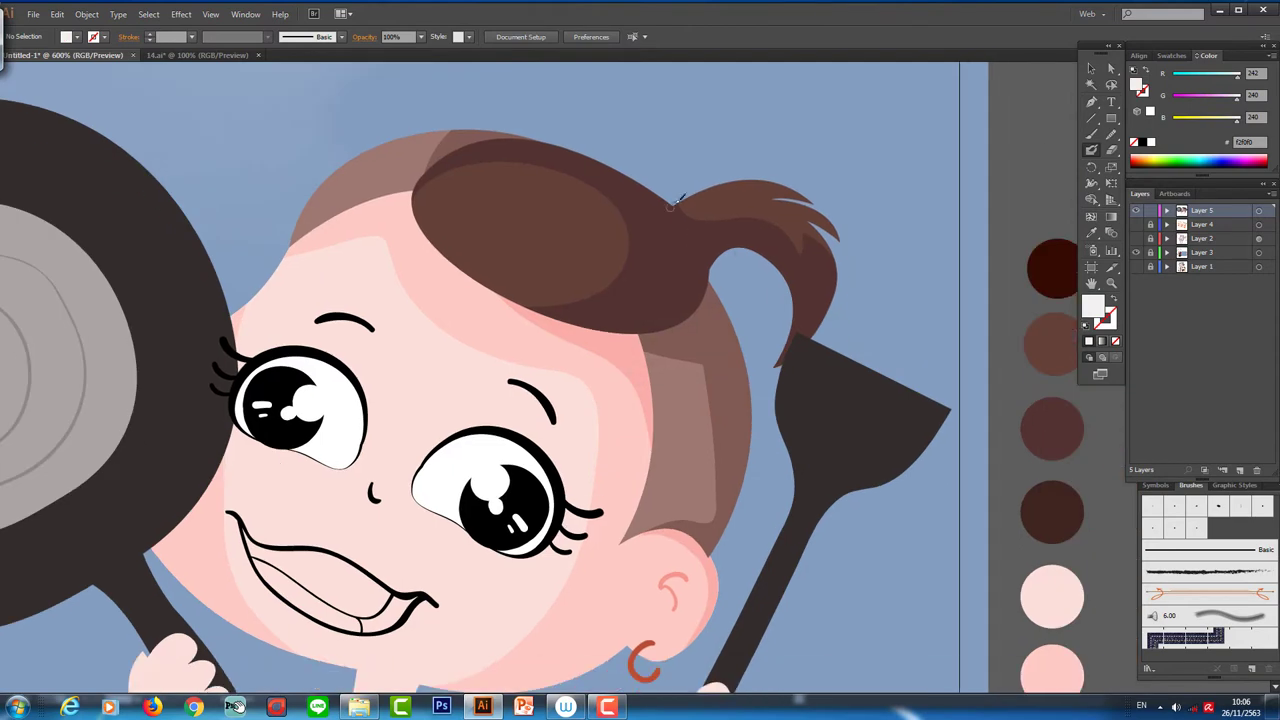
left_click_drag(677, 201, 720, 256)
double_click(1137, 86)
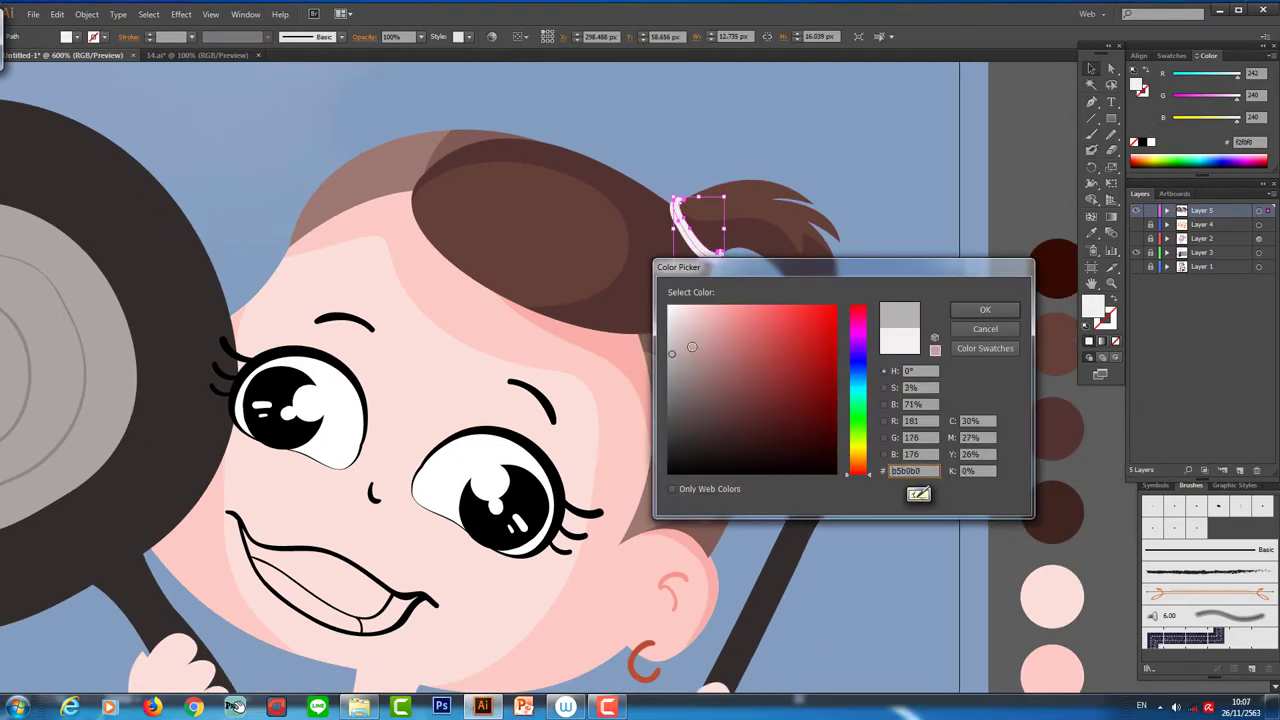
left_click(985, 306)
left_click_drag(697, 232, 705, 253)
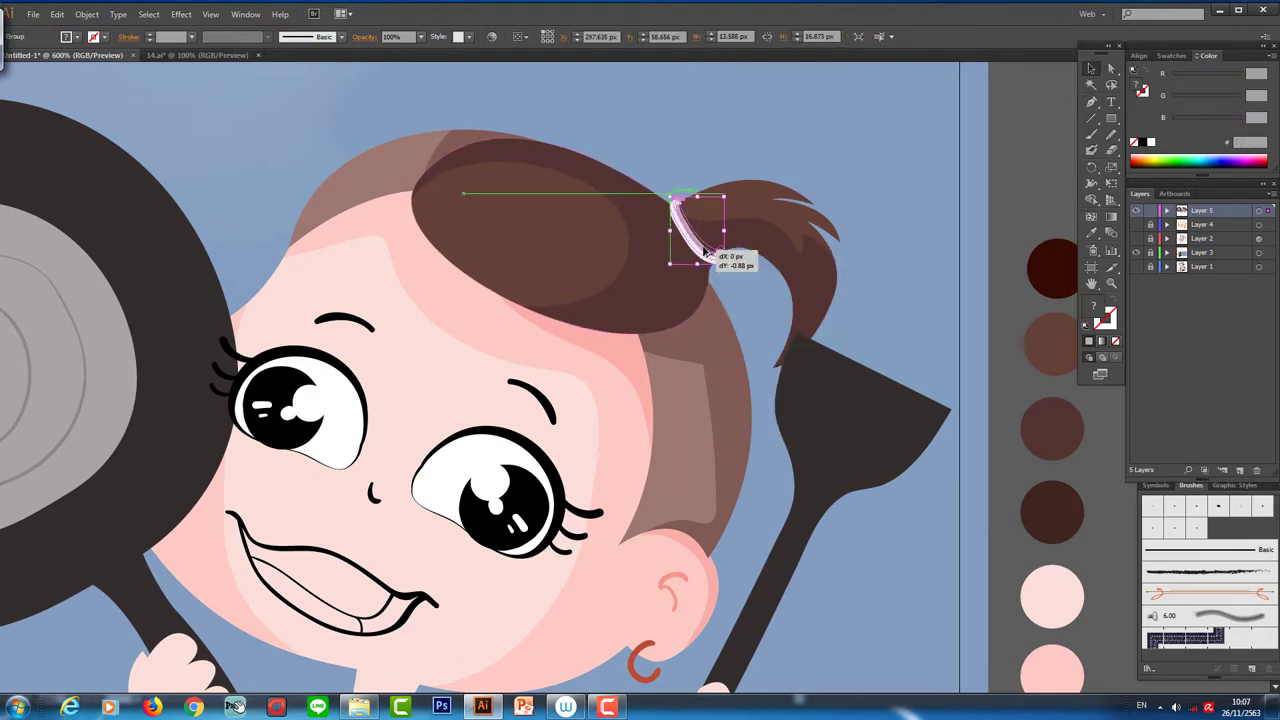
key("ctrl+shift+a")
- Paint a pale highlight streak across the hair
key("ctrl+0")
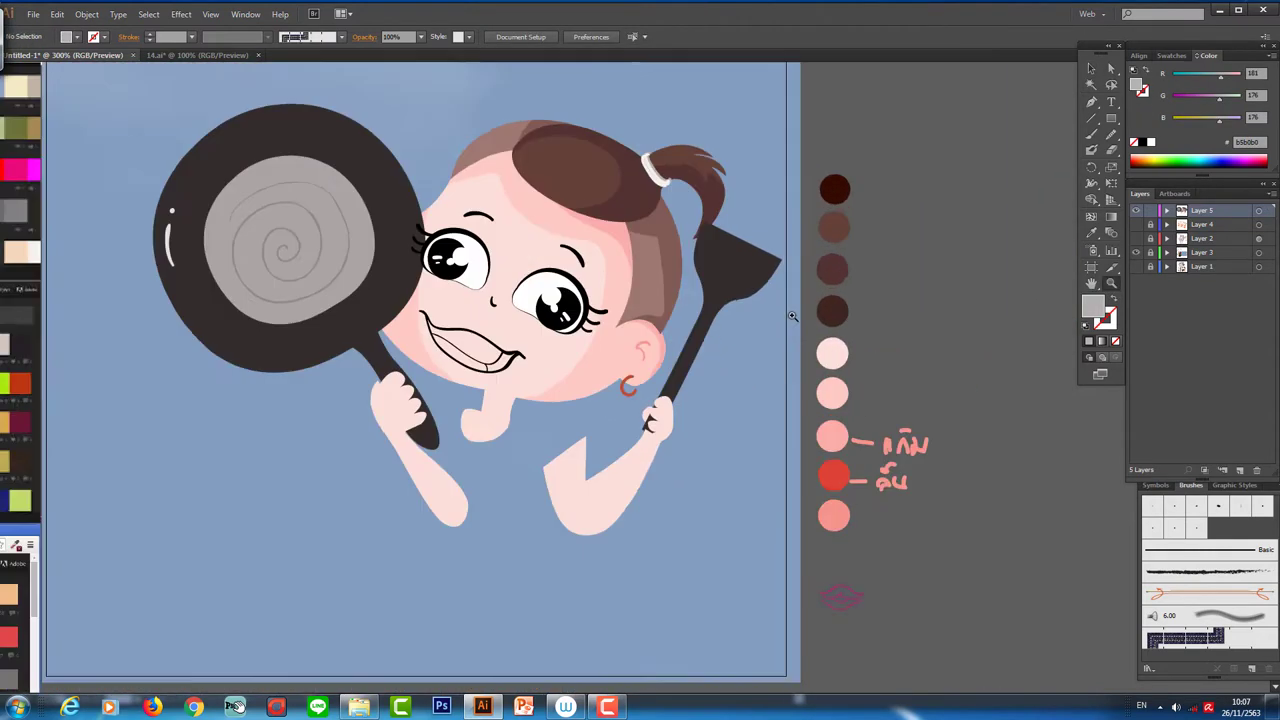
key("ctrl+plus")
double_click(1092, 305)
left_click(974, 314)
left_click_drag(697, 181, 752, 226)
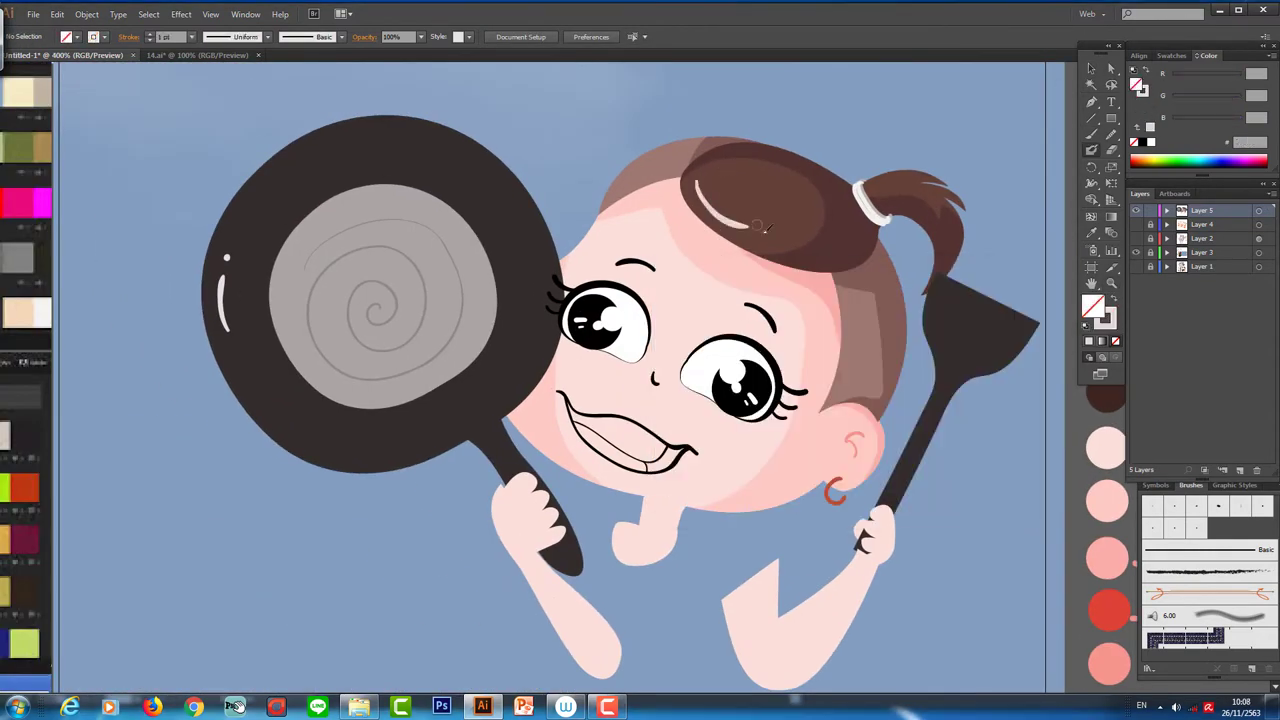
key("ctrl+z")
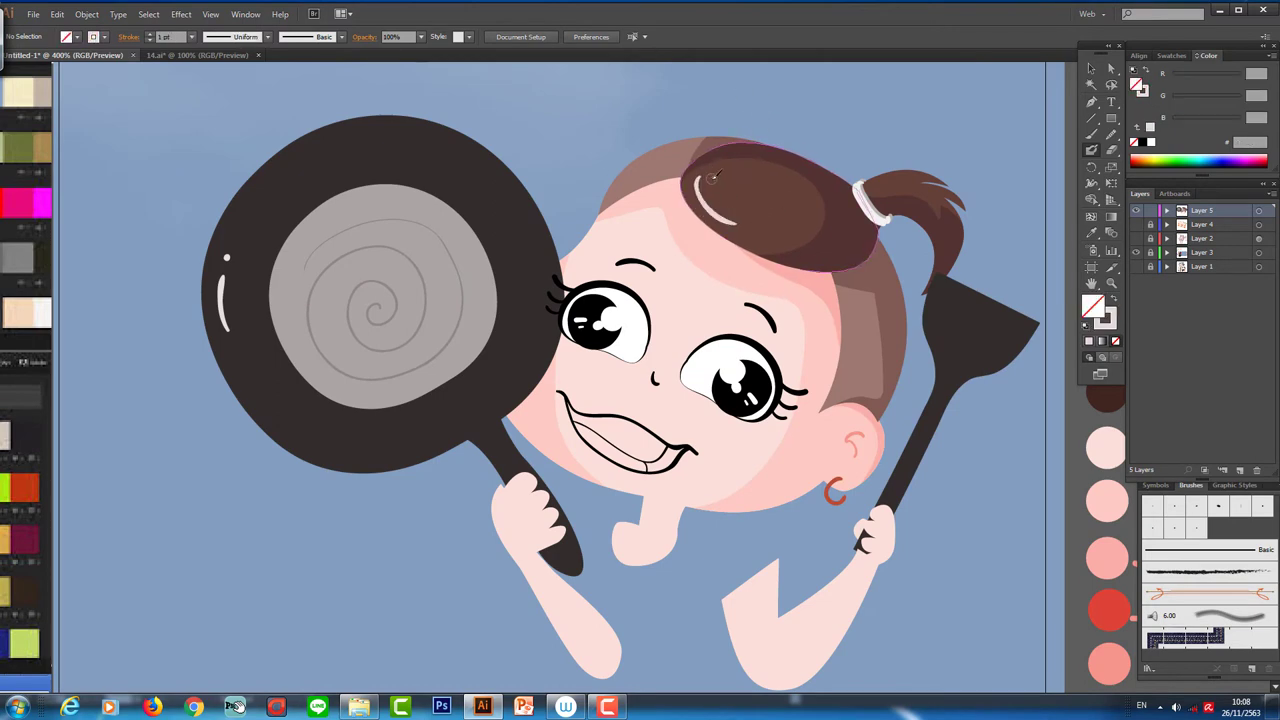
key("z")
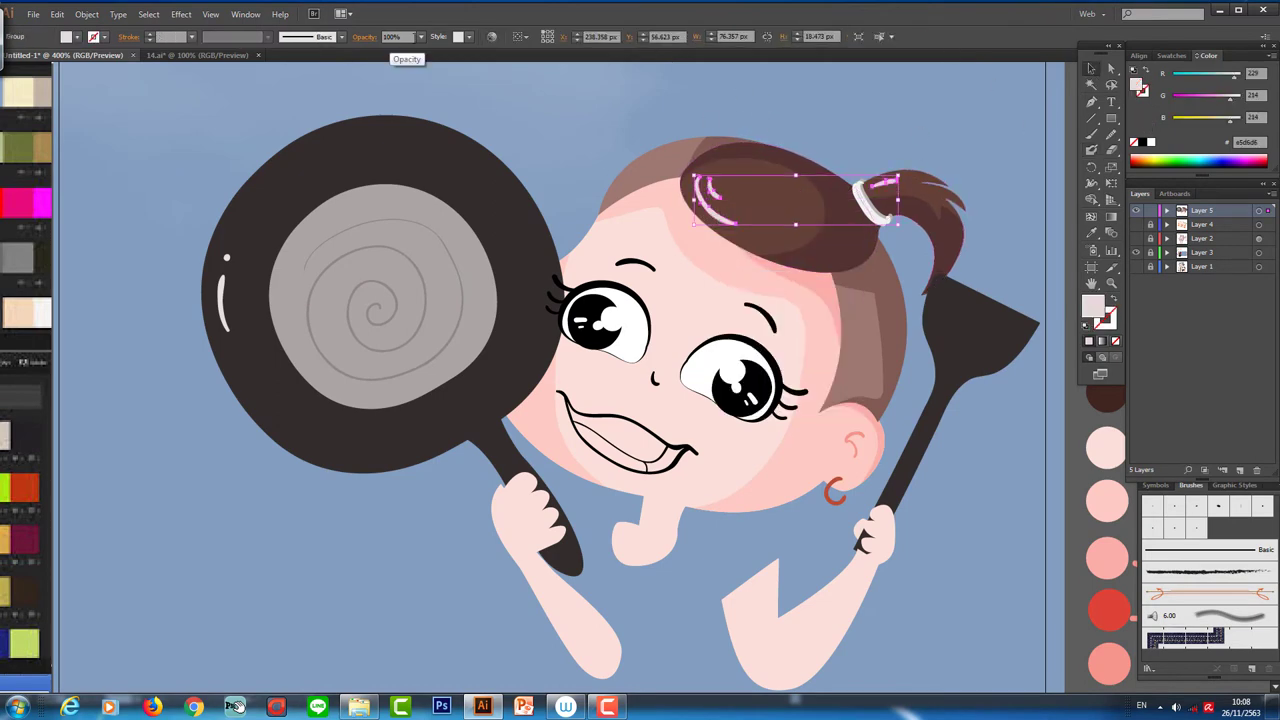
scroll(716, 386, "down", 5)
scroll(400, 395, "up", 3)
scroll(700, 300, "down", 1)
- Paint pale pinkish-white strokes along the neckline and lower right arm
key("b")
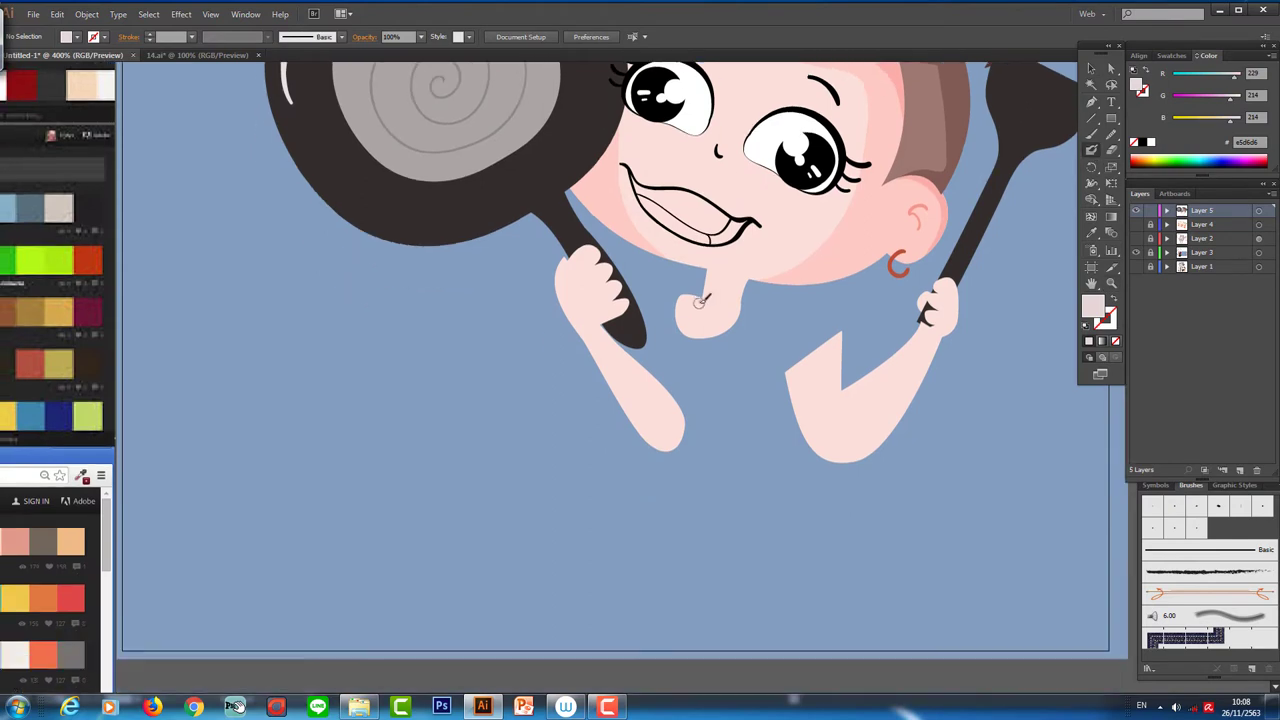
double_click(1093, 307)
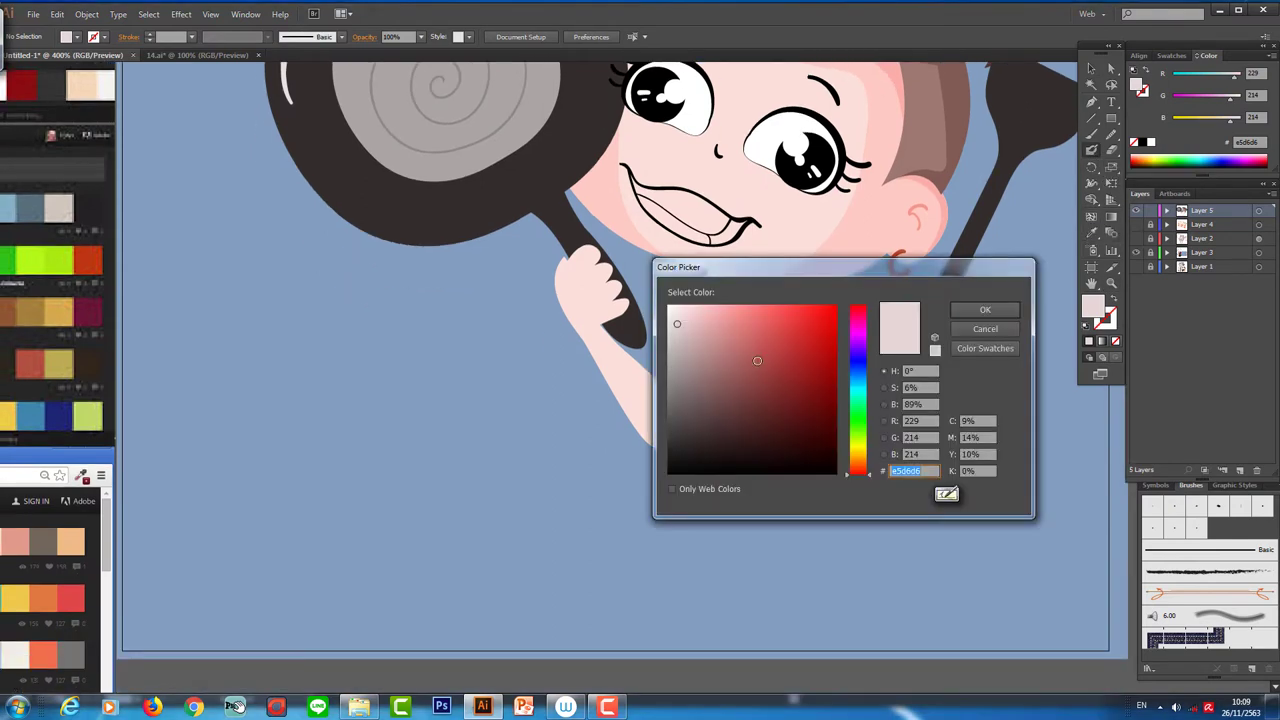
left_click(676, 314)
left_click(986, 306)
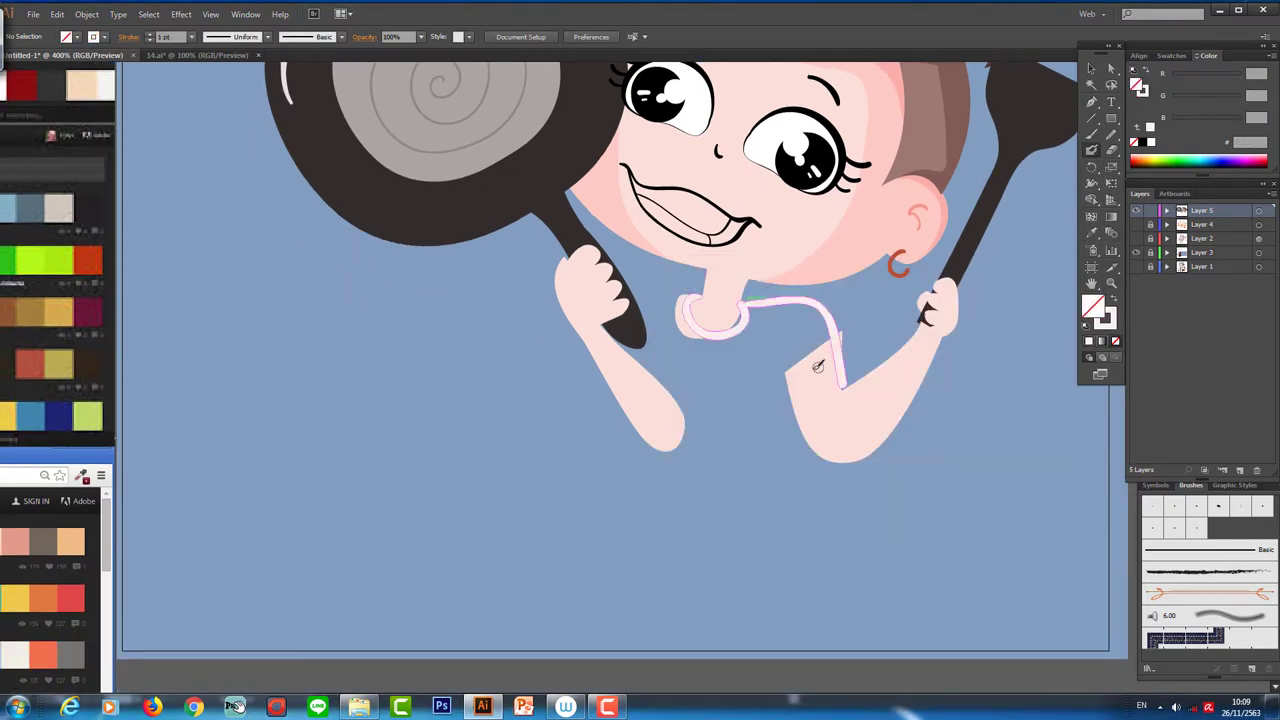
left_click_drag(776, 370, 838, 396)
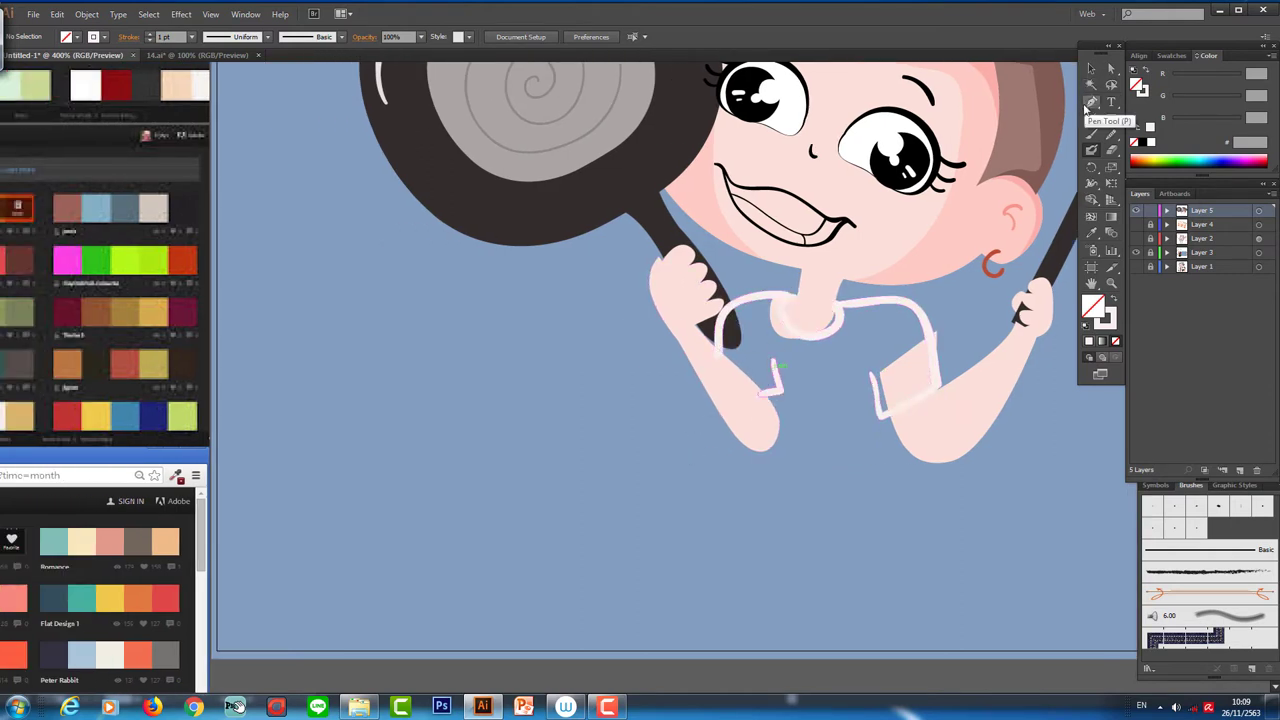
key("ctrl+a")
key("e")
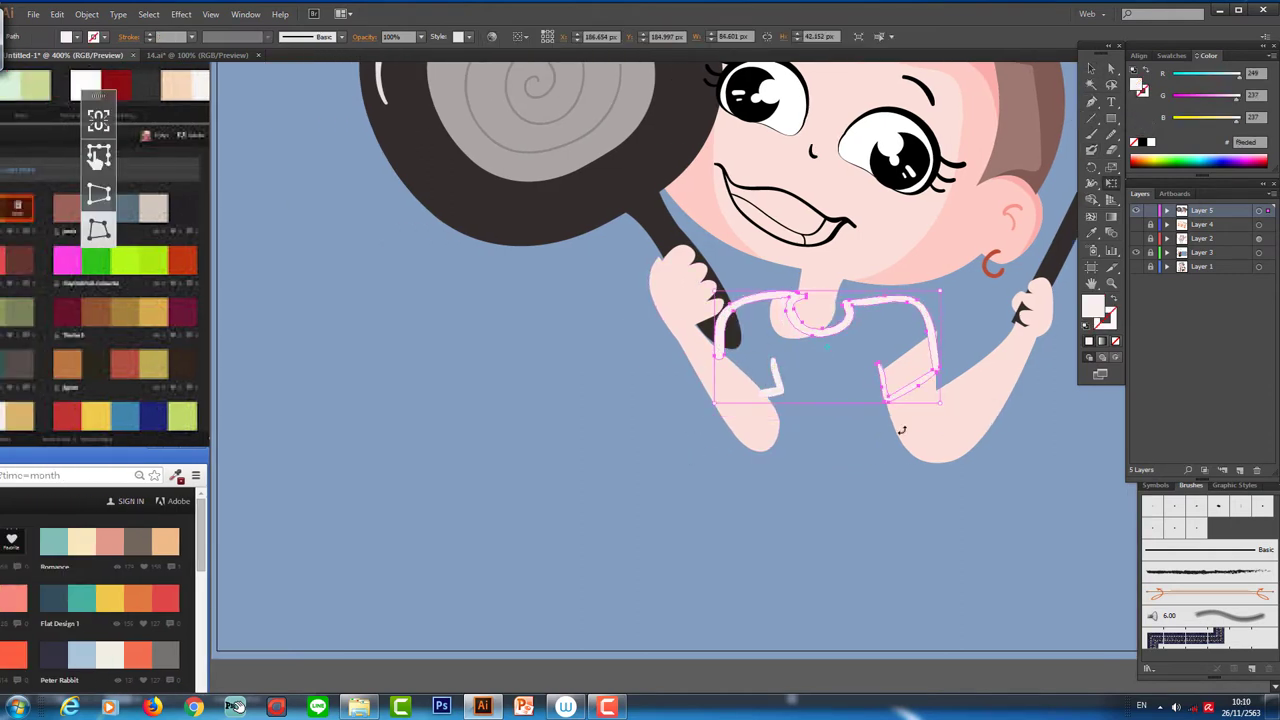
left_click(871, 294)
- Sketch the shirt, apron straps and skirt outline in dark red A01515, then select the strokes
double_click(1102, 314)
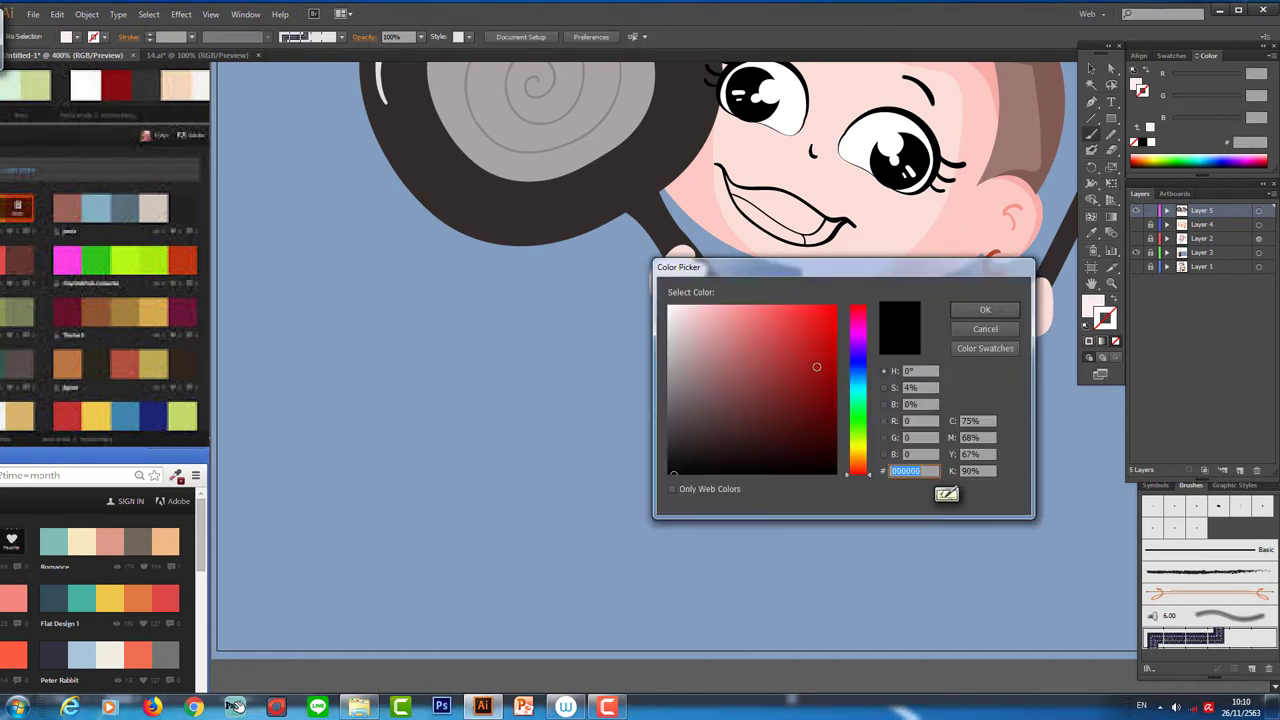
left_click(983, 306)
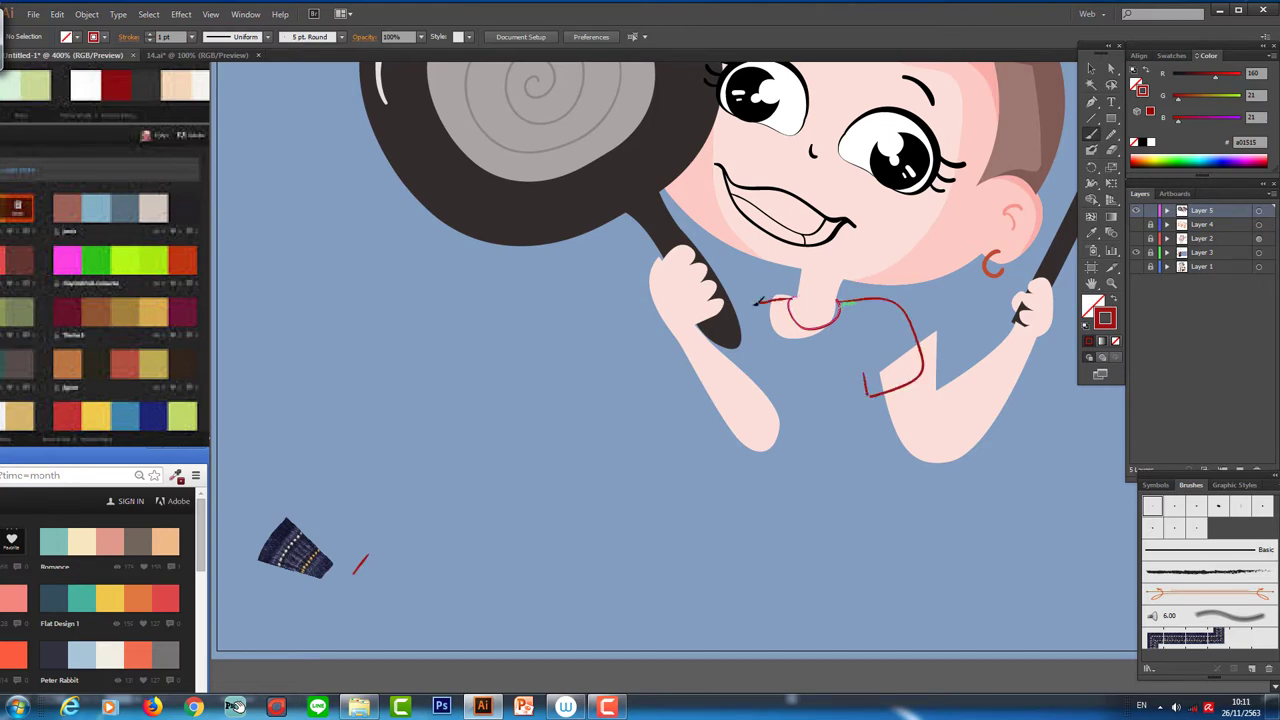
left_click_drag(777, 386, 701, 308)
left_click_drag(704, 221, 712, 277)
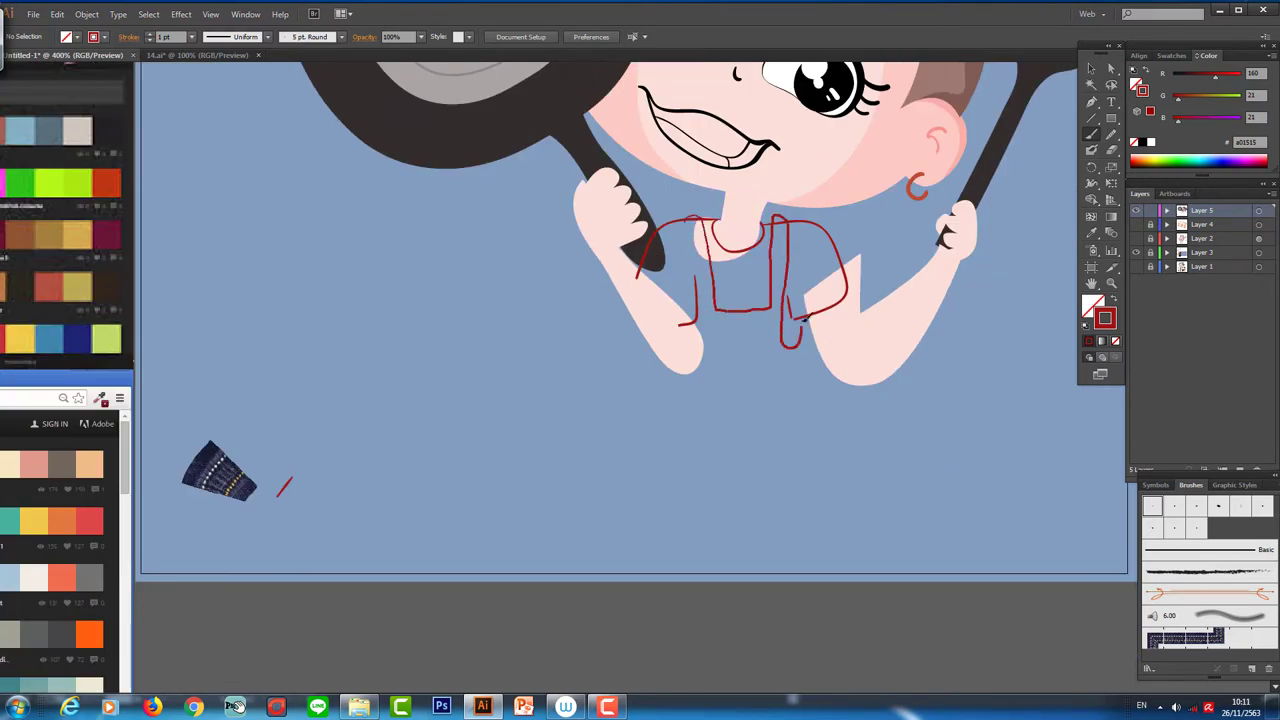
left_click_drag(688, 374, 832, 368)
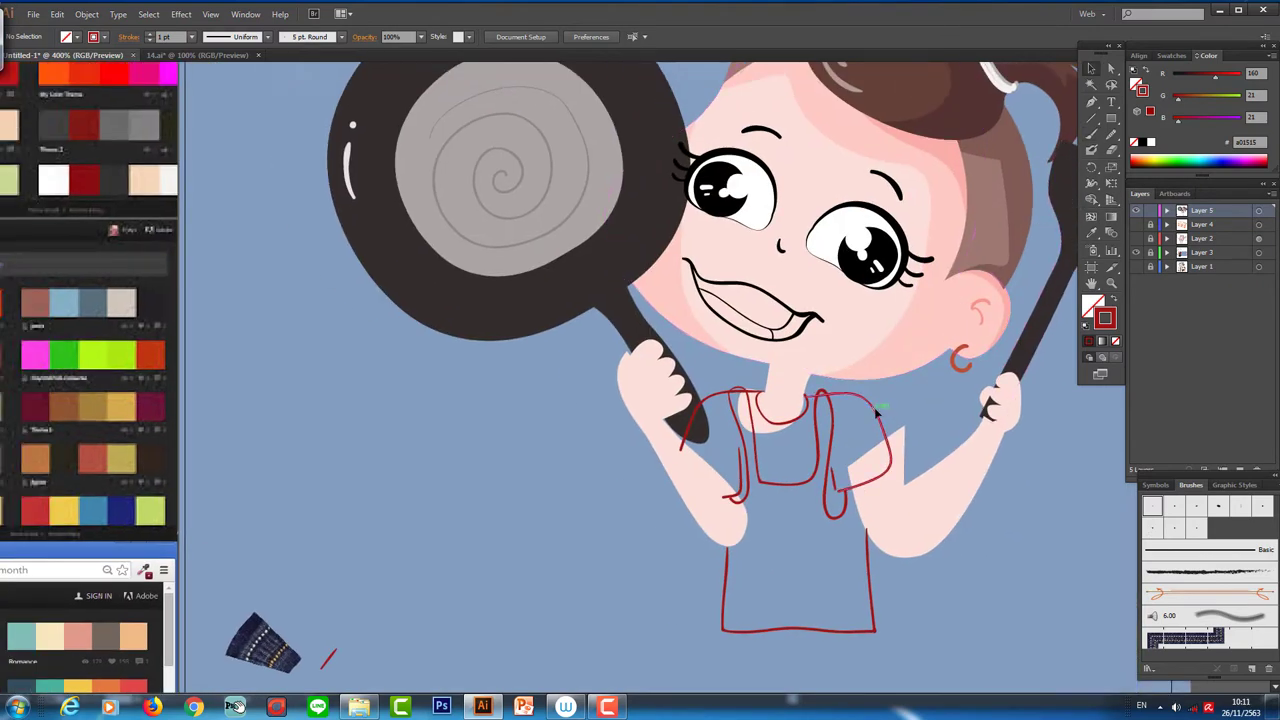
left_click_drag(876, 410, 758, 466)
- Group the red outfit sketch strokes and zoom in on the torso
key("ctrl+g")
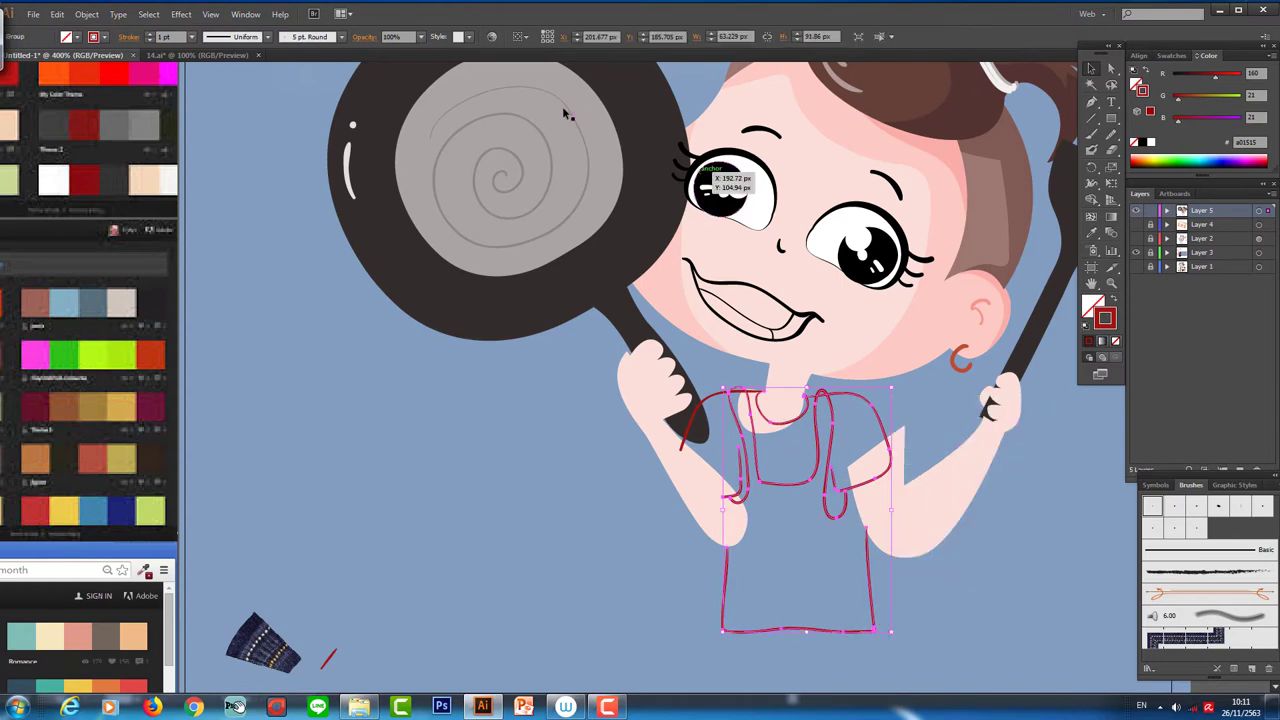
key("ctrl+shift+a")
key("ctrl+equal")
- Set a near-white fill and make the top layer the drawing layer above the sketch
double_click(1093, 305)
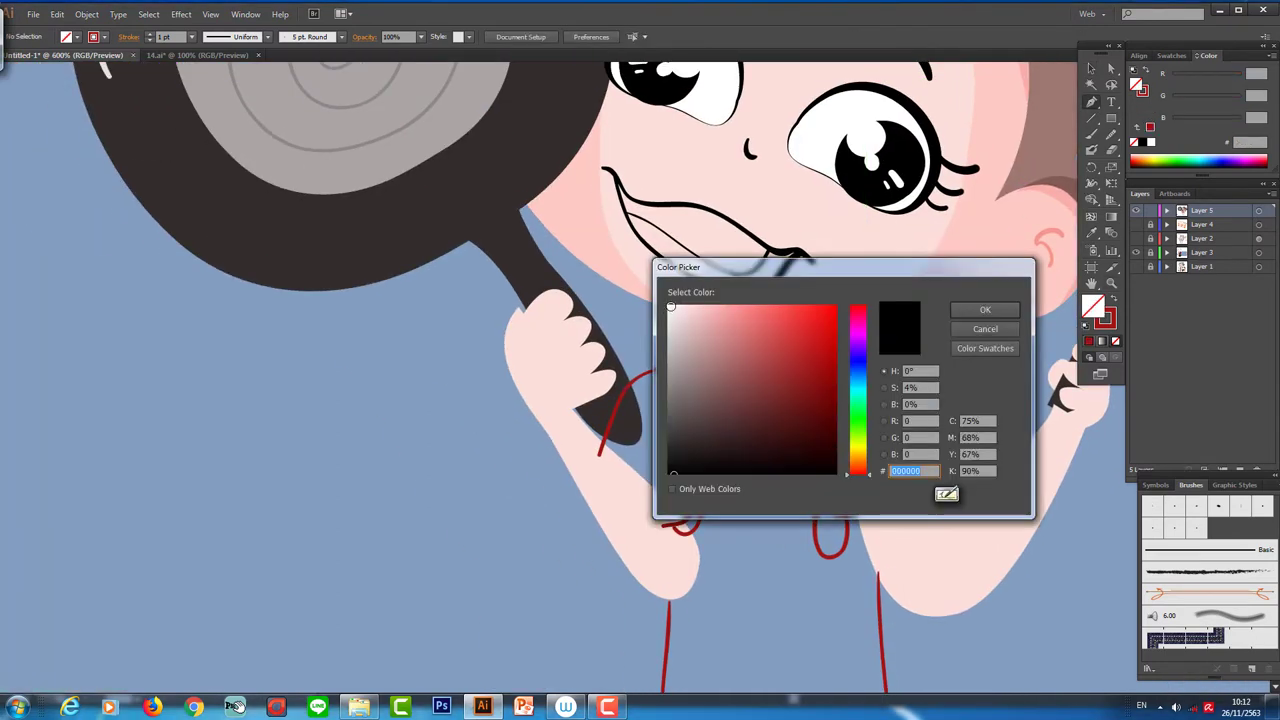
key("Return")
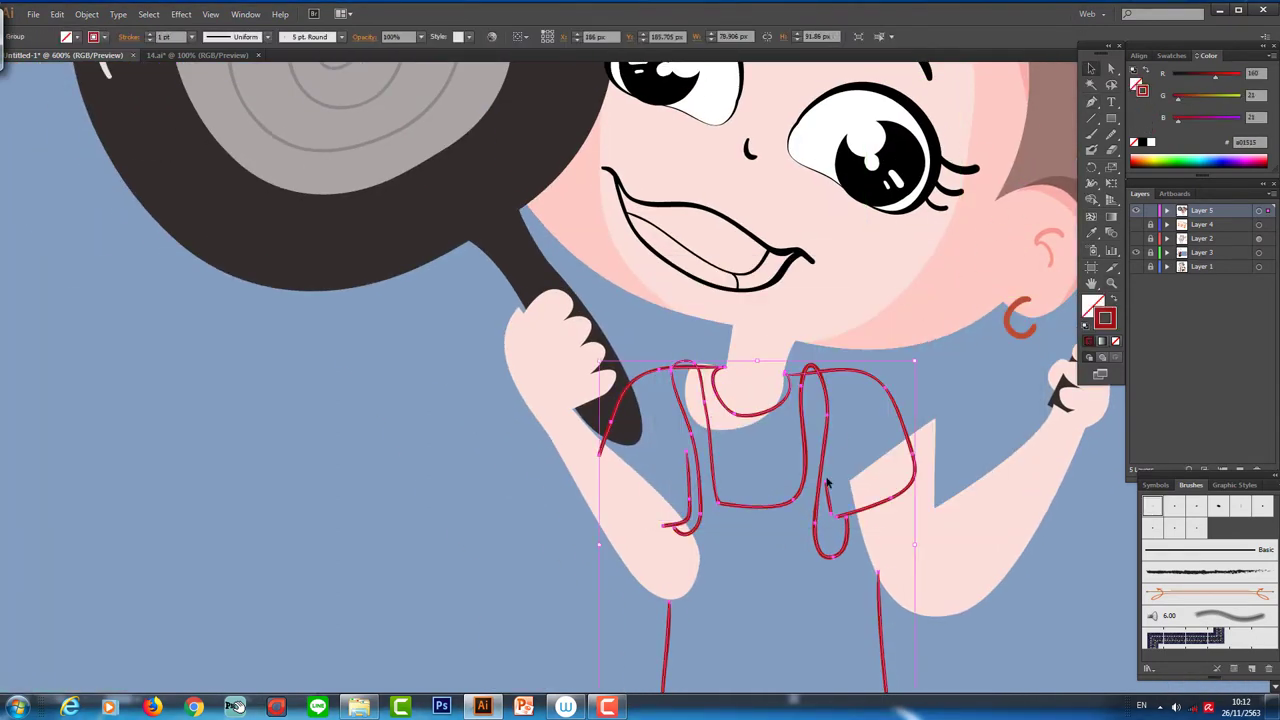
left_click(1136, 210)
left_click(1136, 238)
left_click(1136, 210)
left_click(1200, 210)
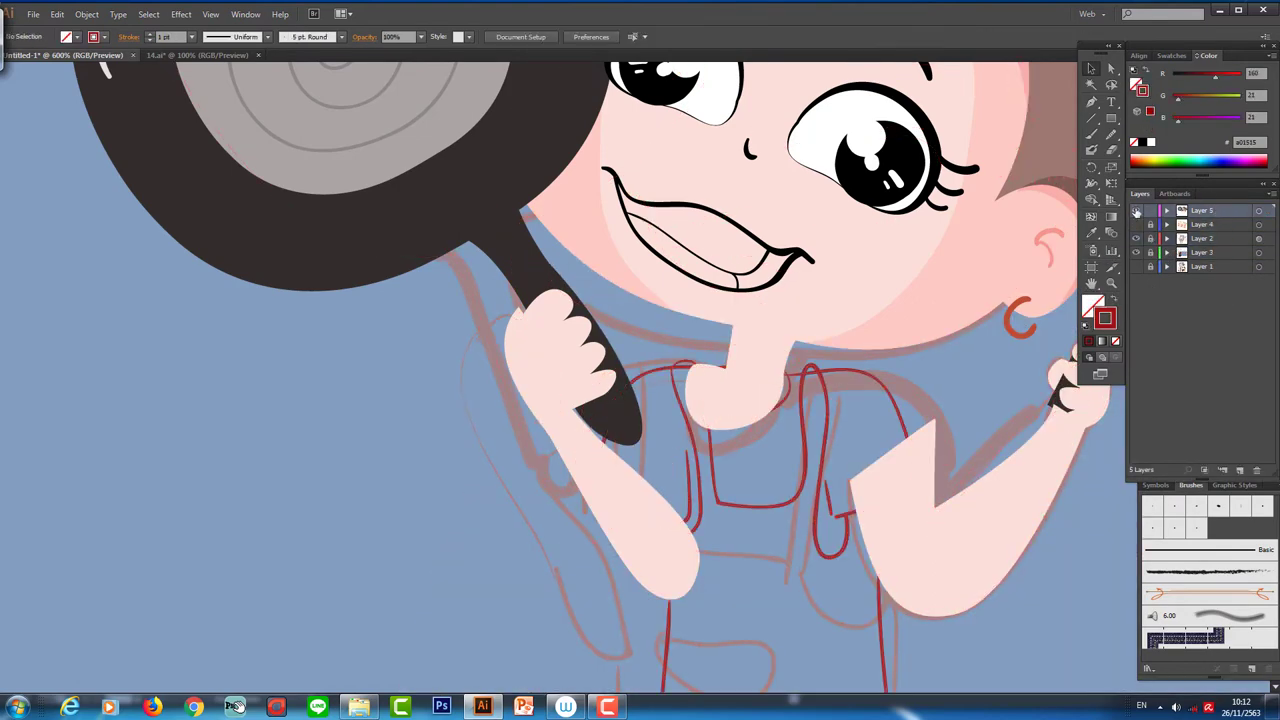
scroll(700, 400, "down", 1)
left_click(1090, 104)
- Pen-draw the neck shape at the collar and give it a light fill
left_click(716, 336)
left_click_drag(721, 371, 770, 372)
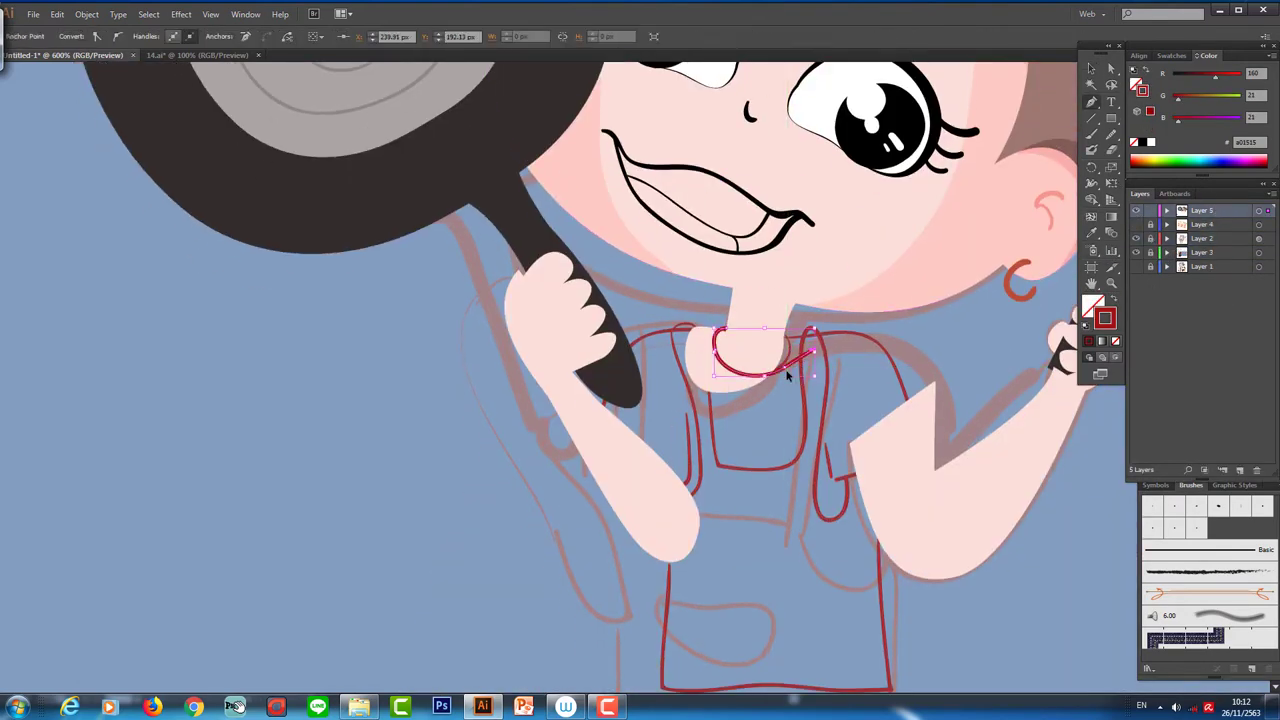
double_click(1093, 305)
left_click(986, 306)
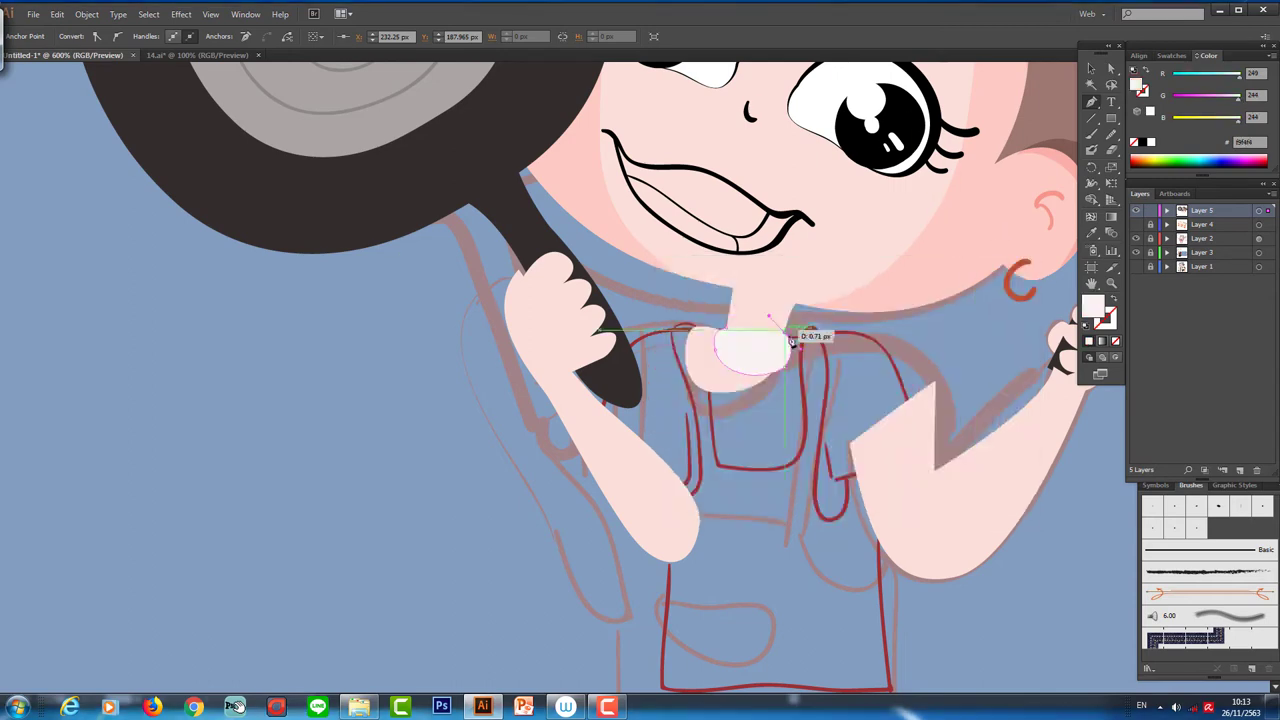
- Trace the white short-sleeved shirt outline around both sleeves and close it at the neck
left_click(920, 398)
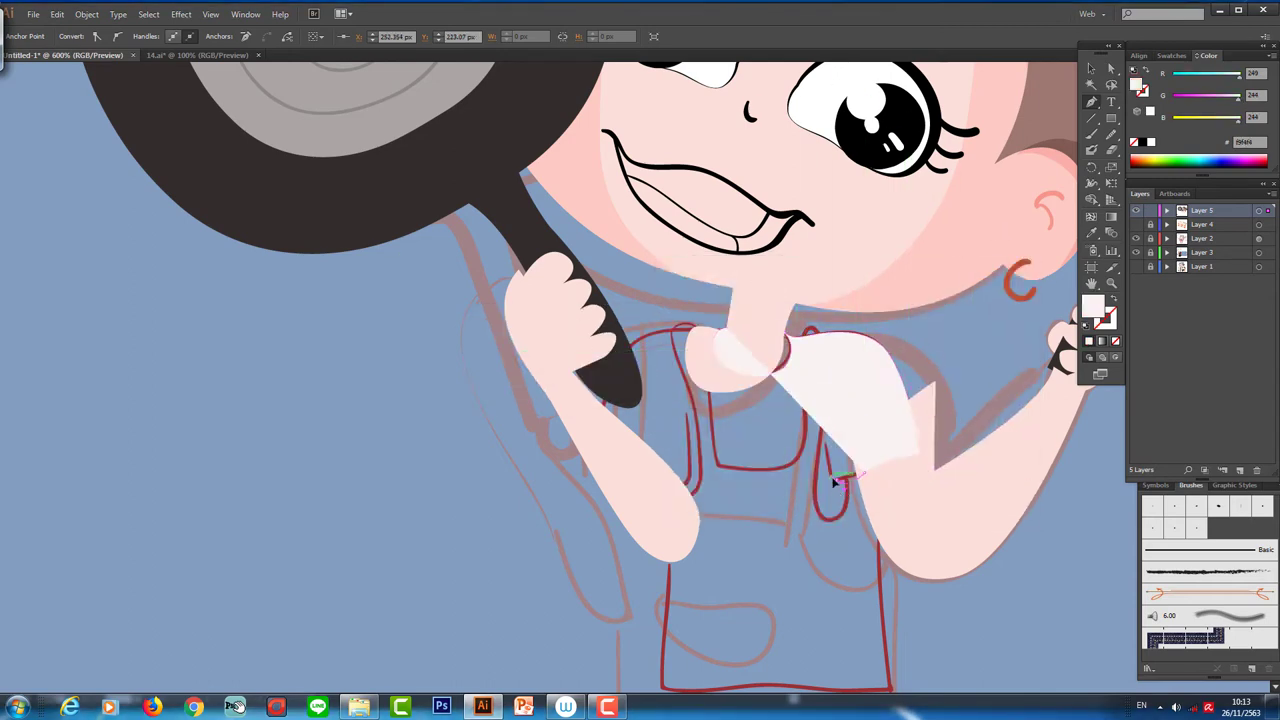
left_click(920, 456)
left_click(875, 468)
left_click_drag(845, 487, 841, 486)
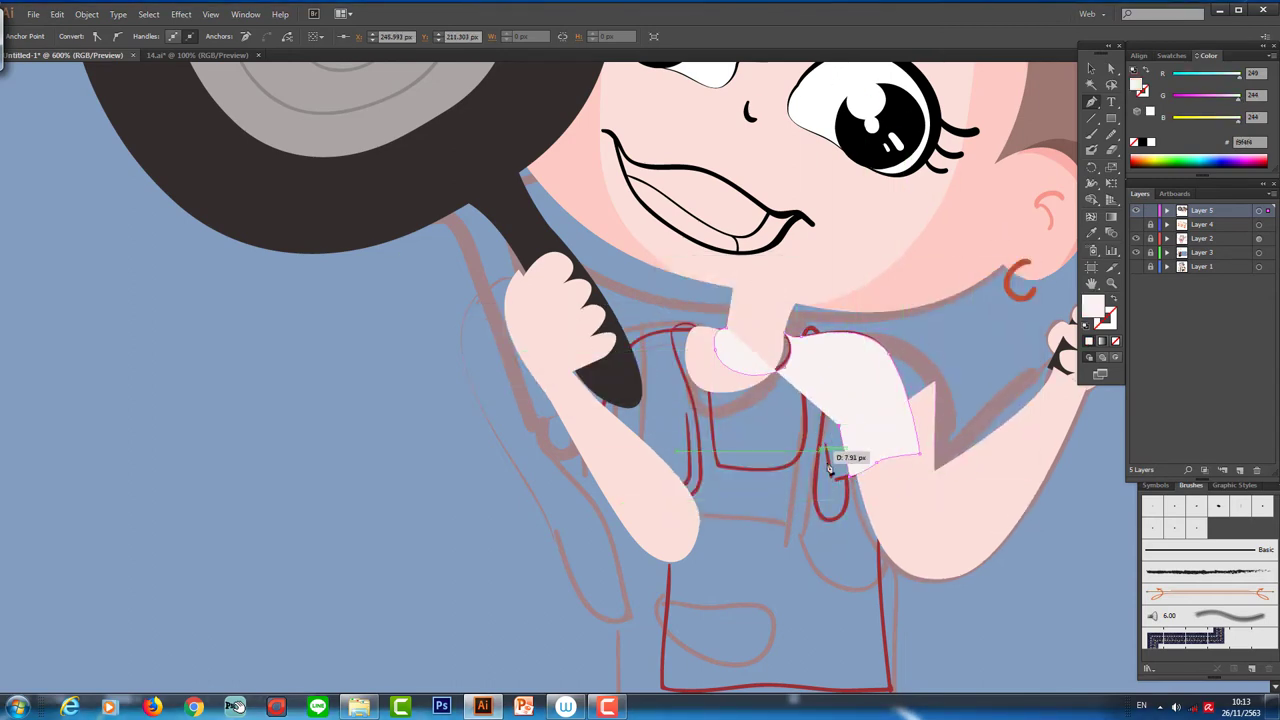
left_click(840, 428)
left_click(690, 437)
left_click(690, 486)
left_click(603, 428)
left_click(624, 342)
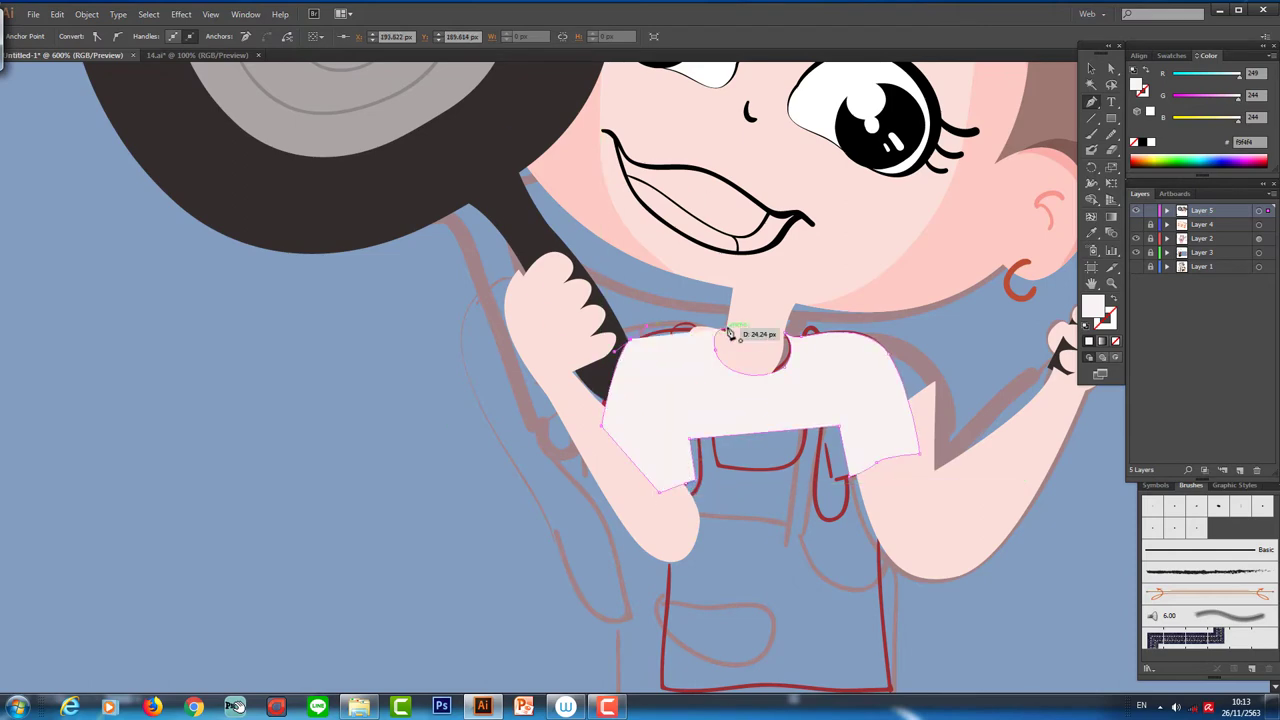
left_click_drag(978, 479, 960, 389)
left_click(657, 329)
- Draw and close the lower shirt shape over the torso
left_click(660, 486)
left_click(857, 486)
left_click(846, 297)
left_click(657, 329)
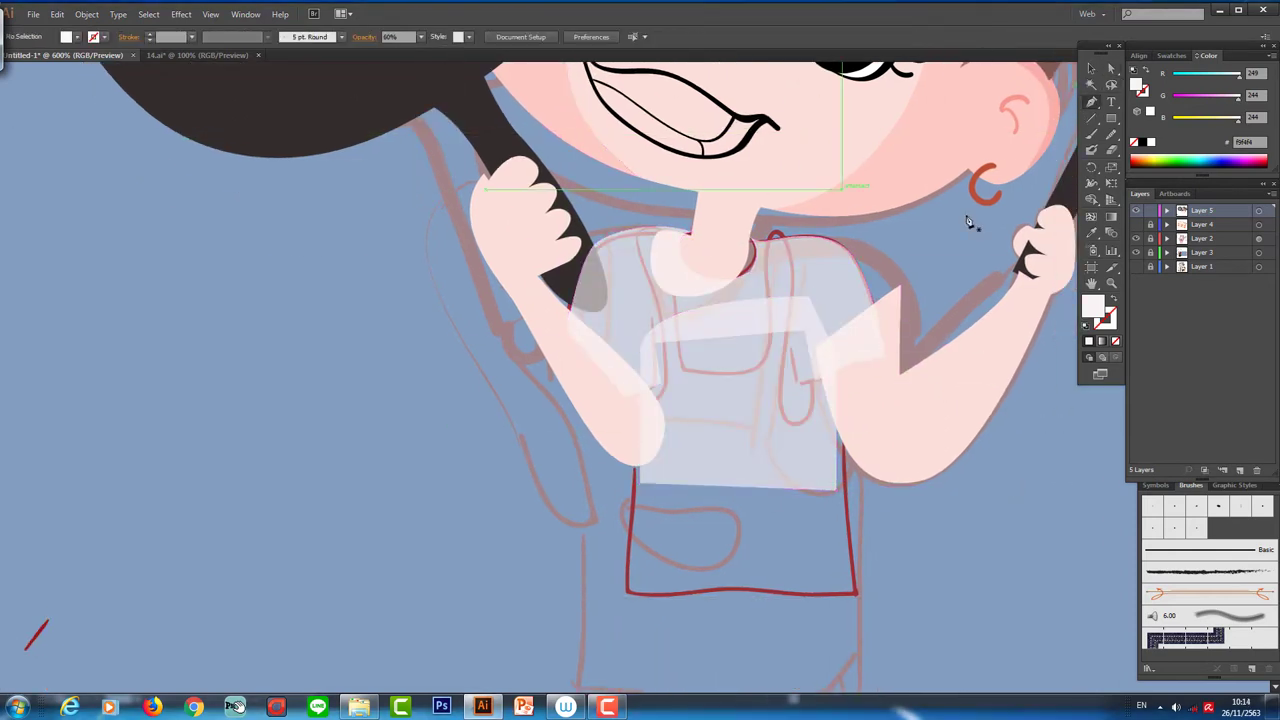
double_click(1093, 305)
- Pick a peach fill and outline the apron's left strap and top edge
left_click_drag(858, 336, 858, 460)
left_click(737, 324)
left_click(985, 310)
left_click(662, 232)
left_click(686, 358)
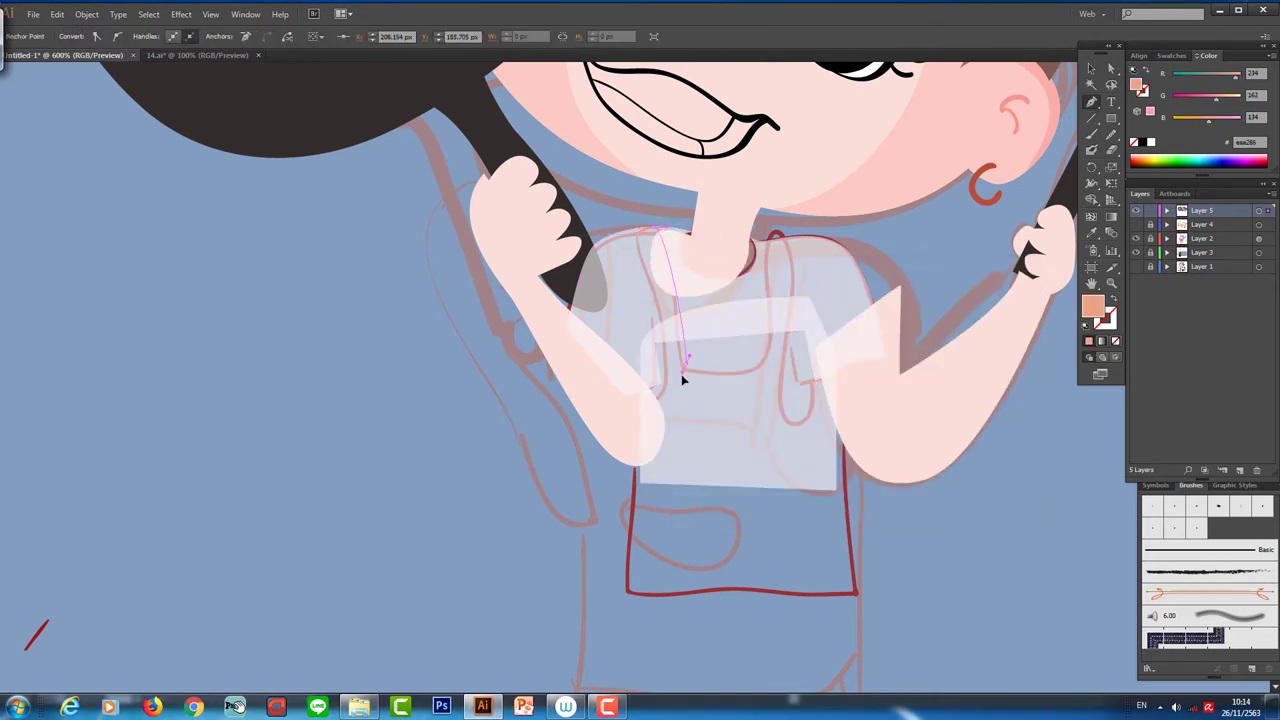
left_click(767, 360)
left_click(774, 237)
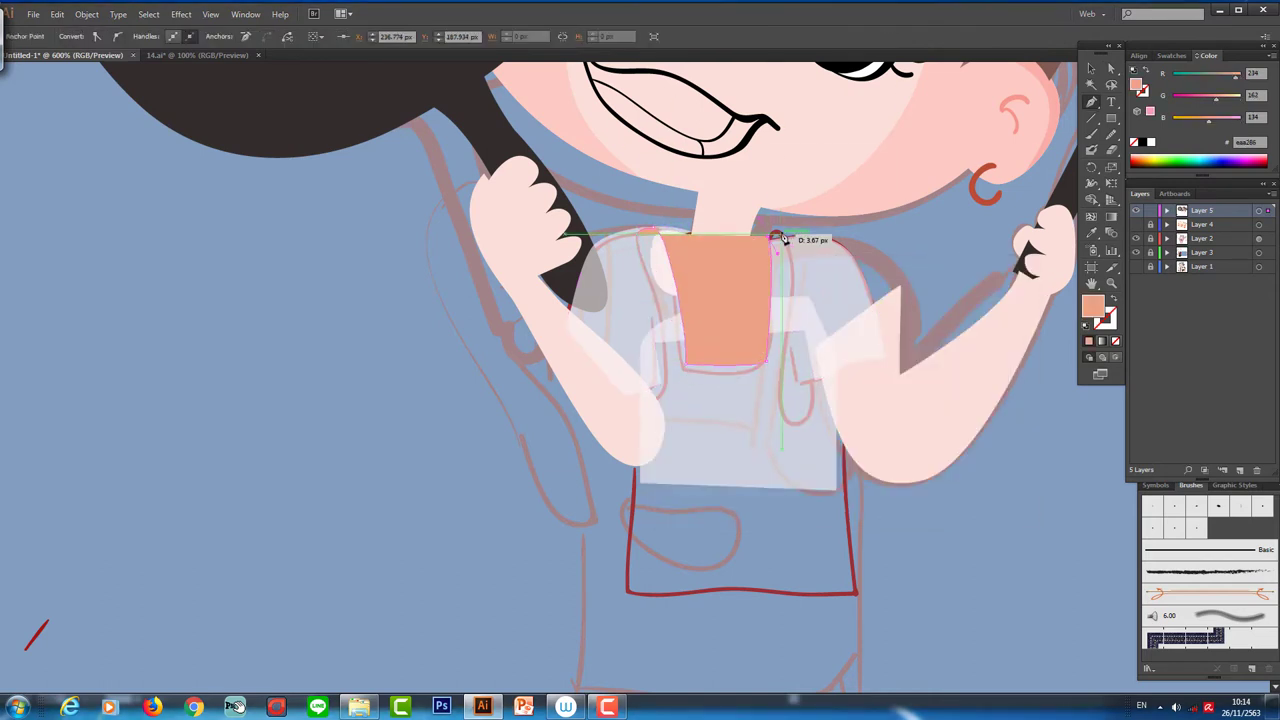
- Add the right strap and apron bottom, close the bib, and zoom out to the whole girl
left_click(785, 388)
left_click(828, 378)
left_click(856, 593)
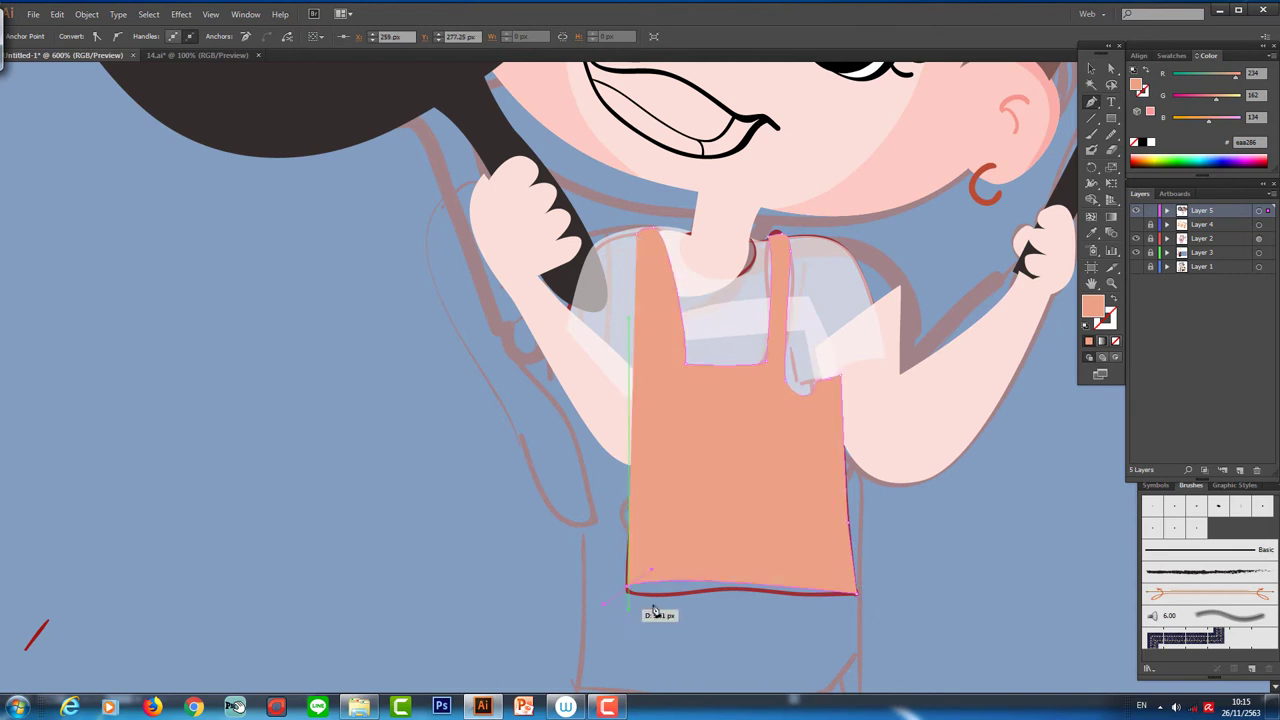
left_click(716, 591)
left_click(629, 594)
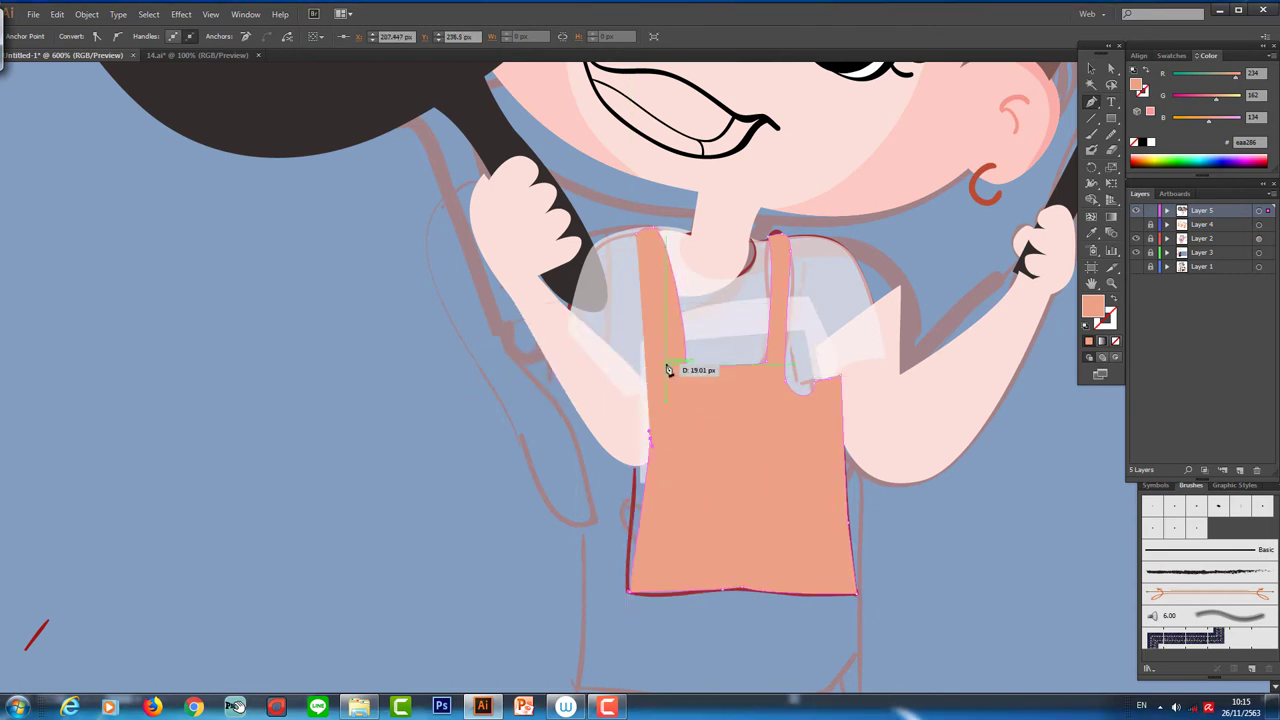
left_click(680, 423)
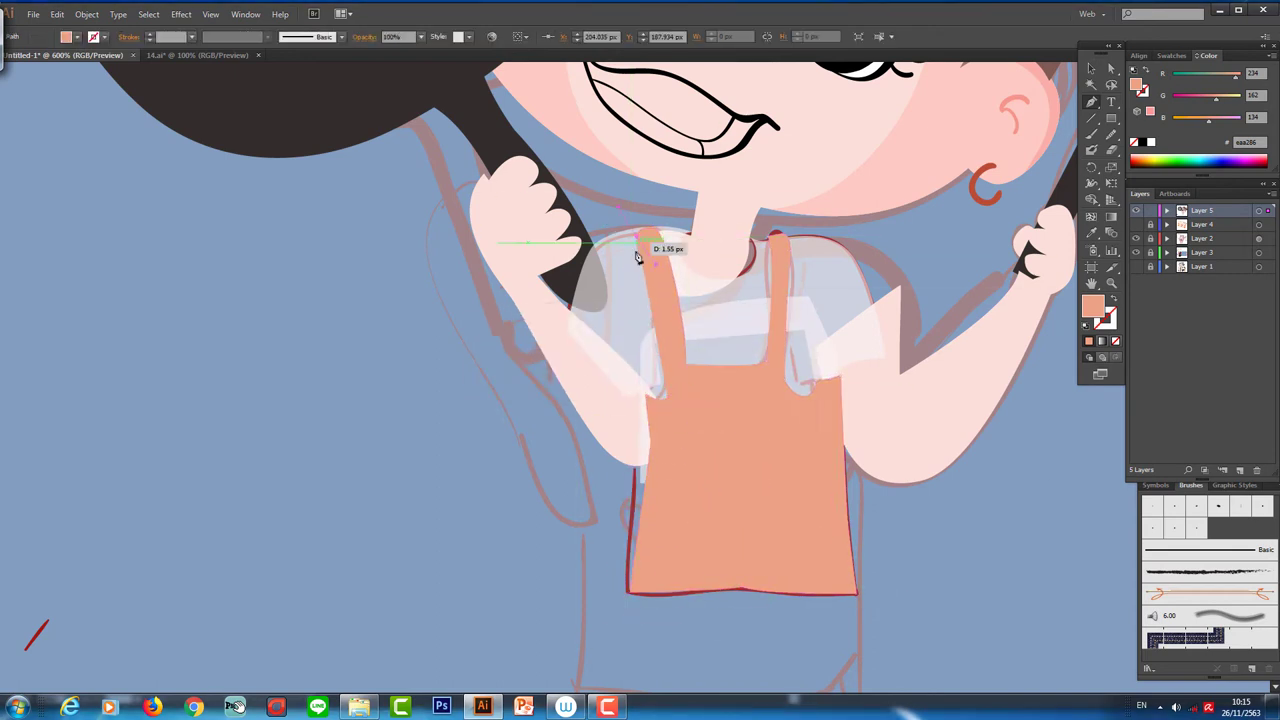
left_click(620, 200, "ctrl")
mouse_move(968, 278)
left_mouse_down()
mouse_move(993, 292)
mouse_move(976, 310)
left_mouse_up()
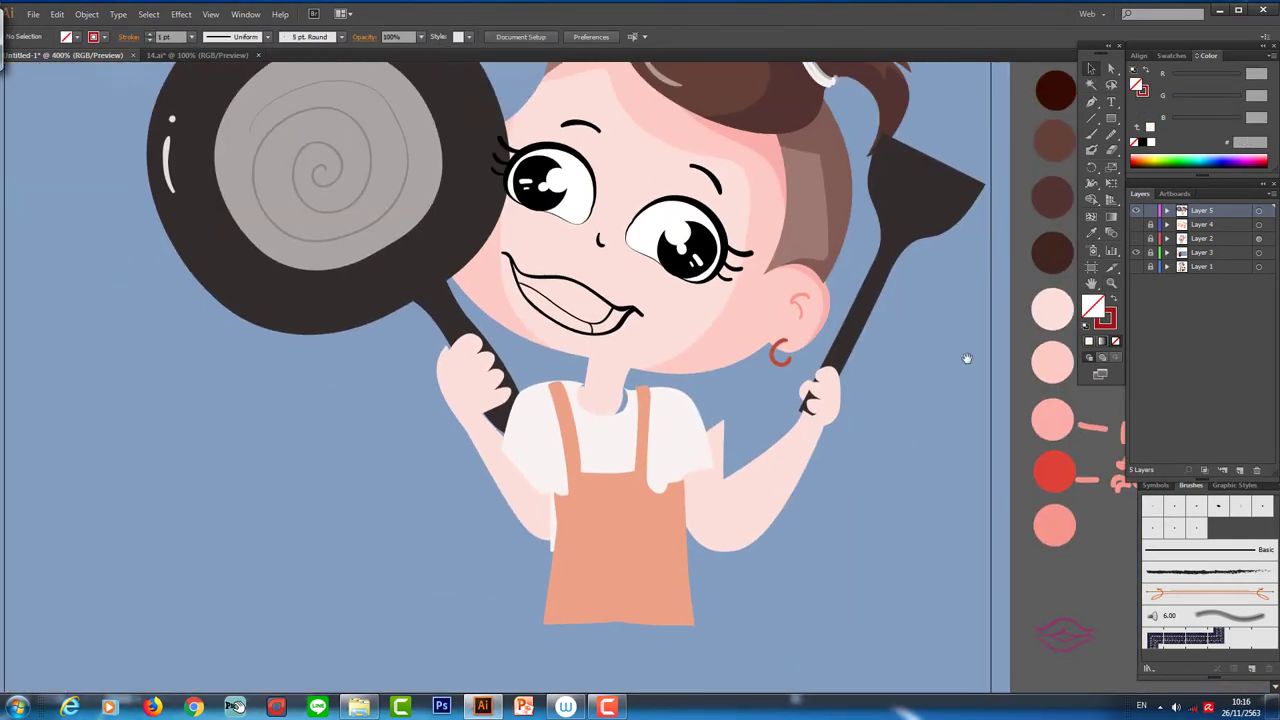
- Move an anchor on the right arm path into place
right_click(790, 456)
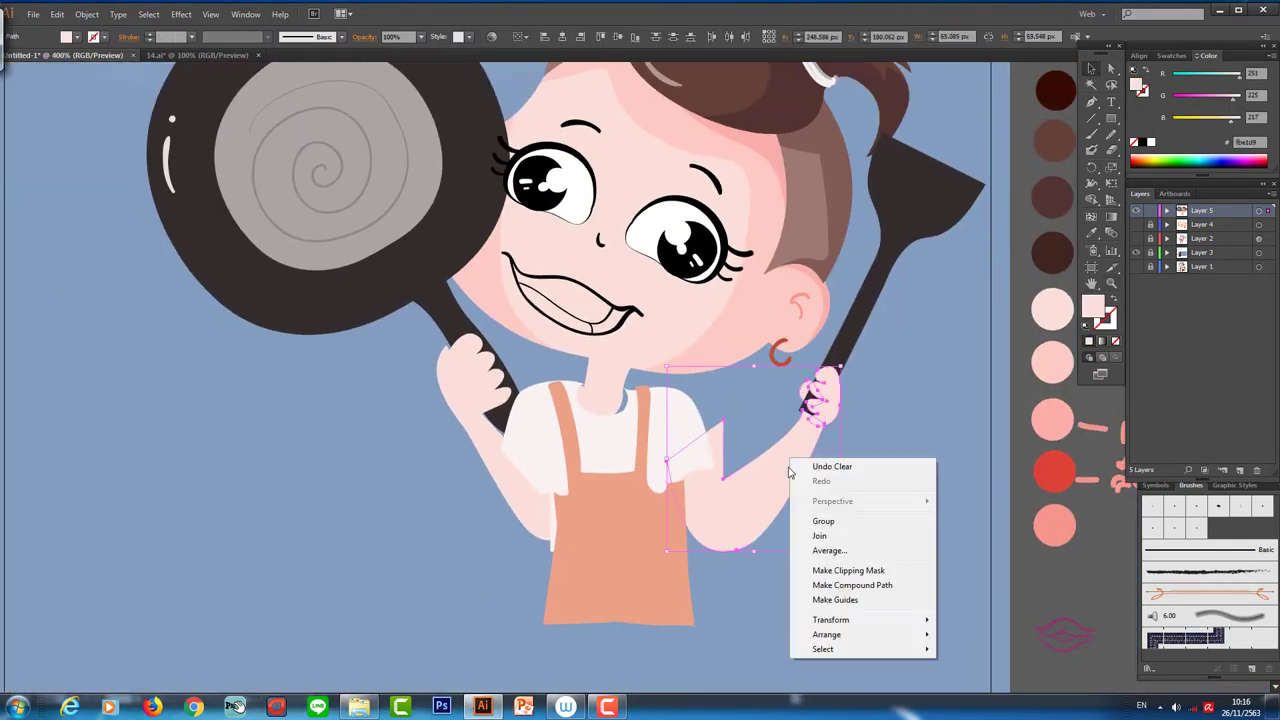
key("Escape")
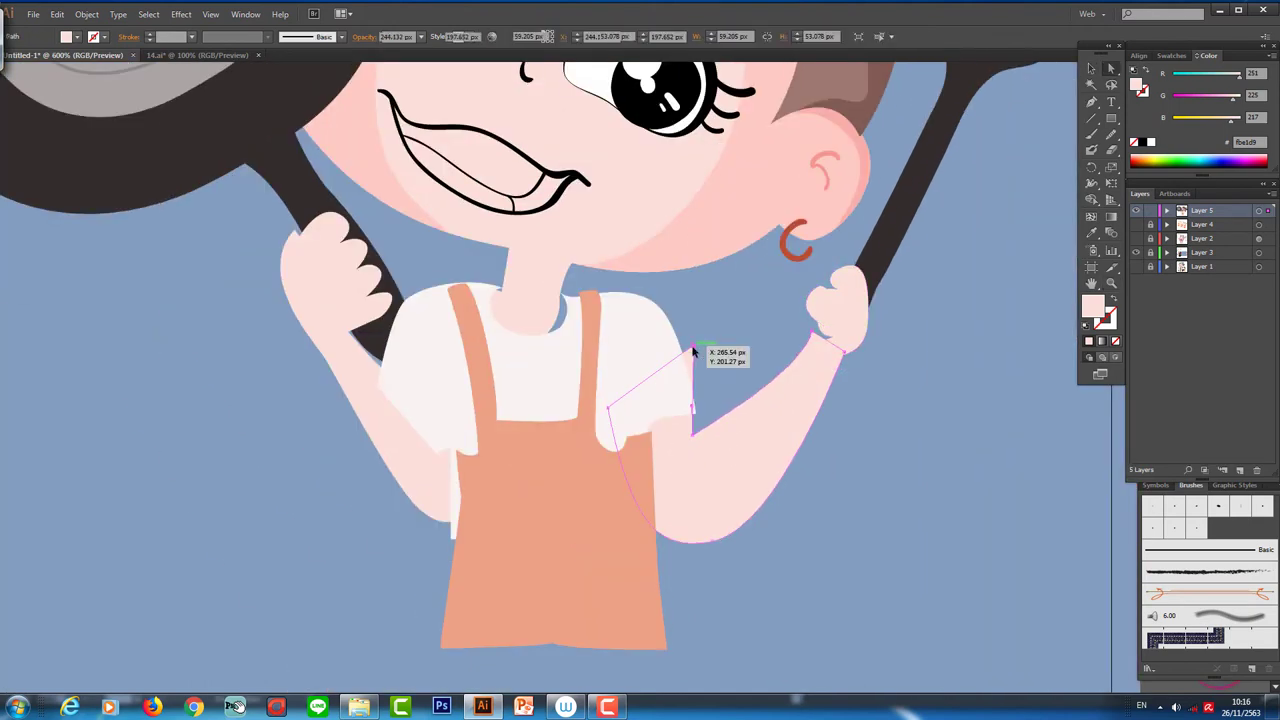
left_click(695, 431)
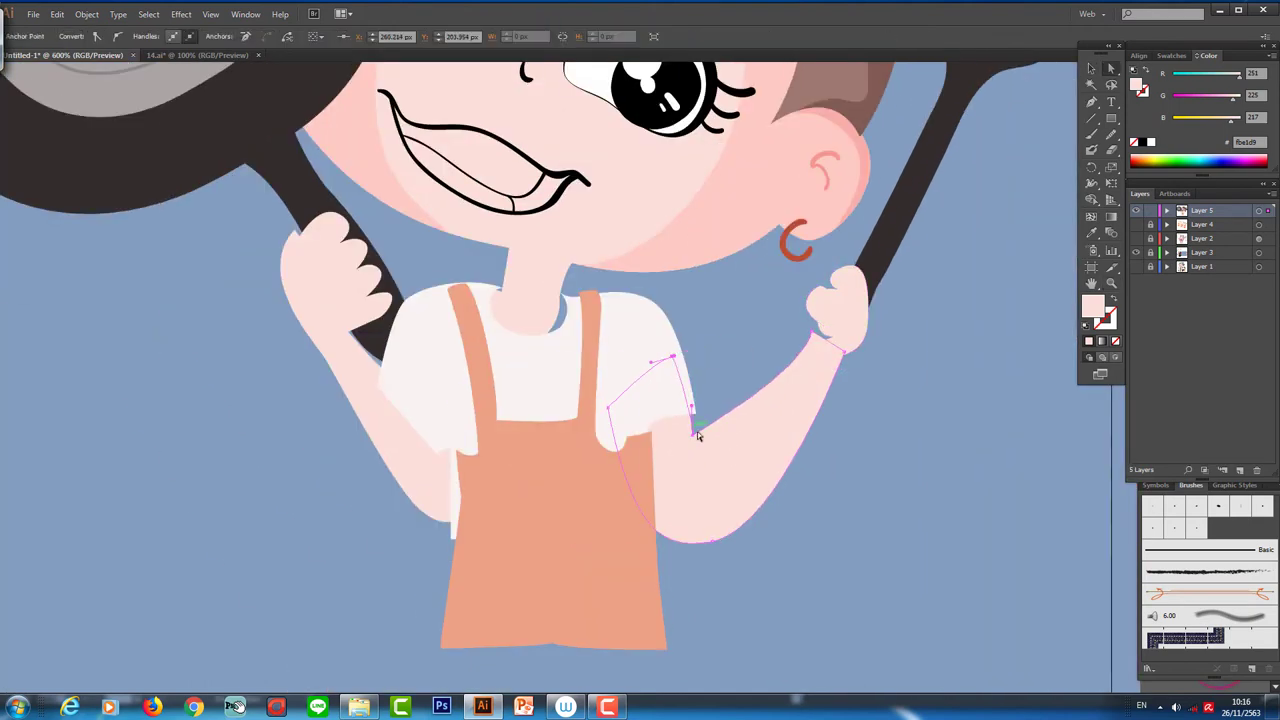
left_click_drag(710, 540, 700, 526)
scroll(700, 526, "up", 2)
- Pull the spatula handle toward the hand and bring the hand in front of it
left_click(846, 357)
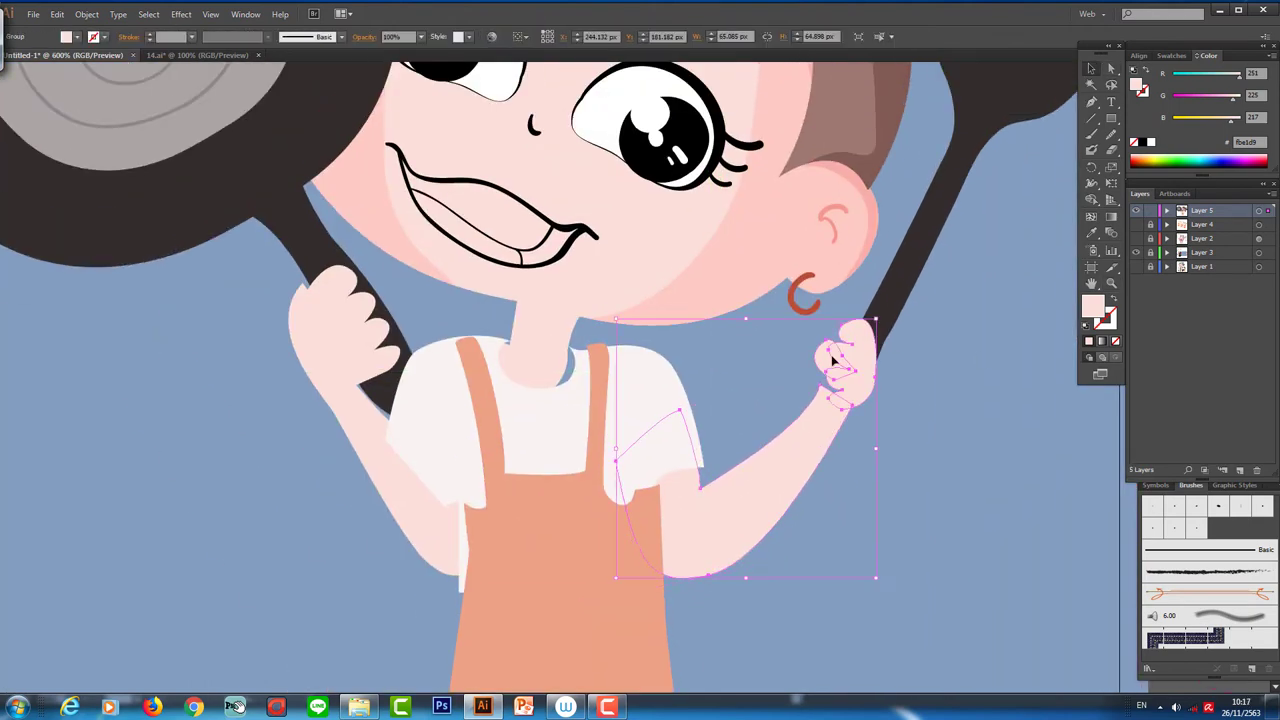
left_click(885, 302)
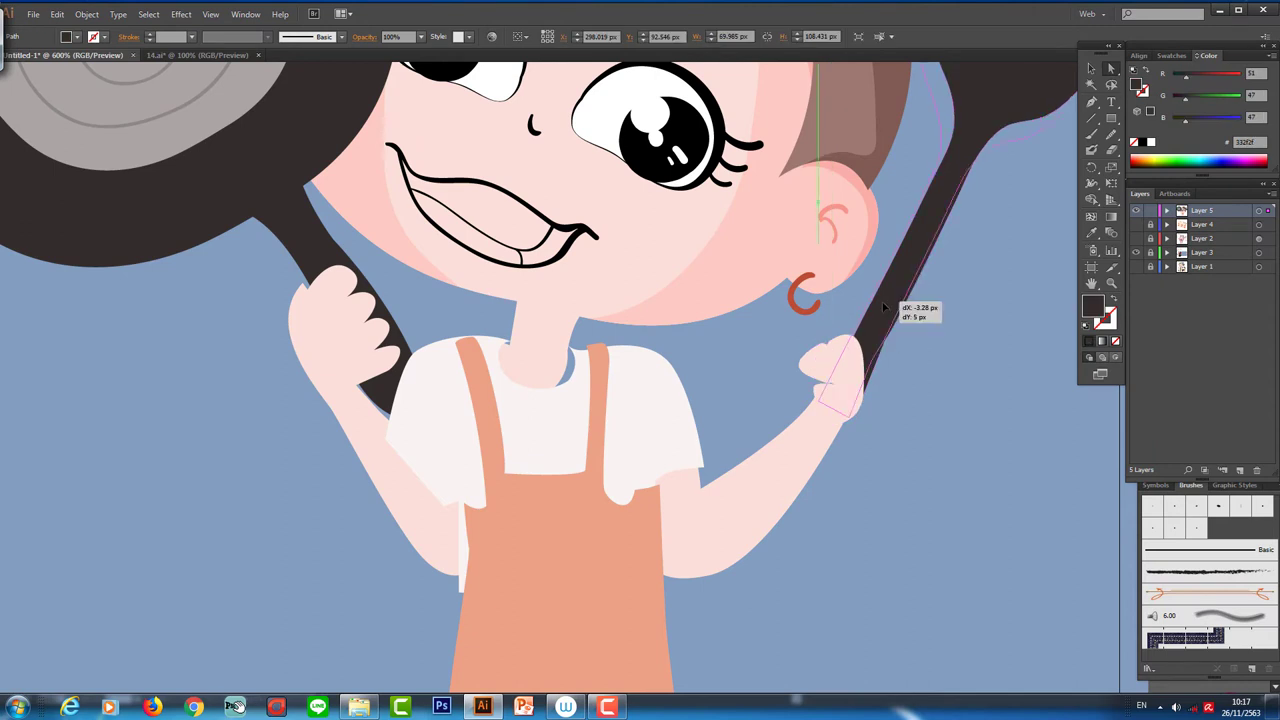
mouse_move(840, 426)
left_mouse_down()
mouse_move(869, 343)
mouse_move(924, 305)
left_mouse_up()
scroll(952, 297, "up", 3)
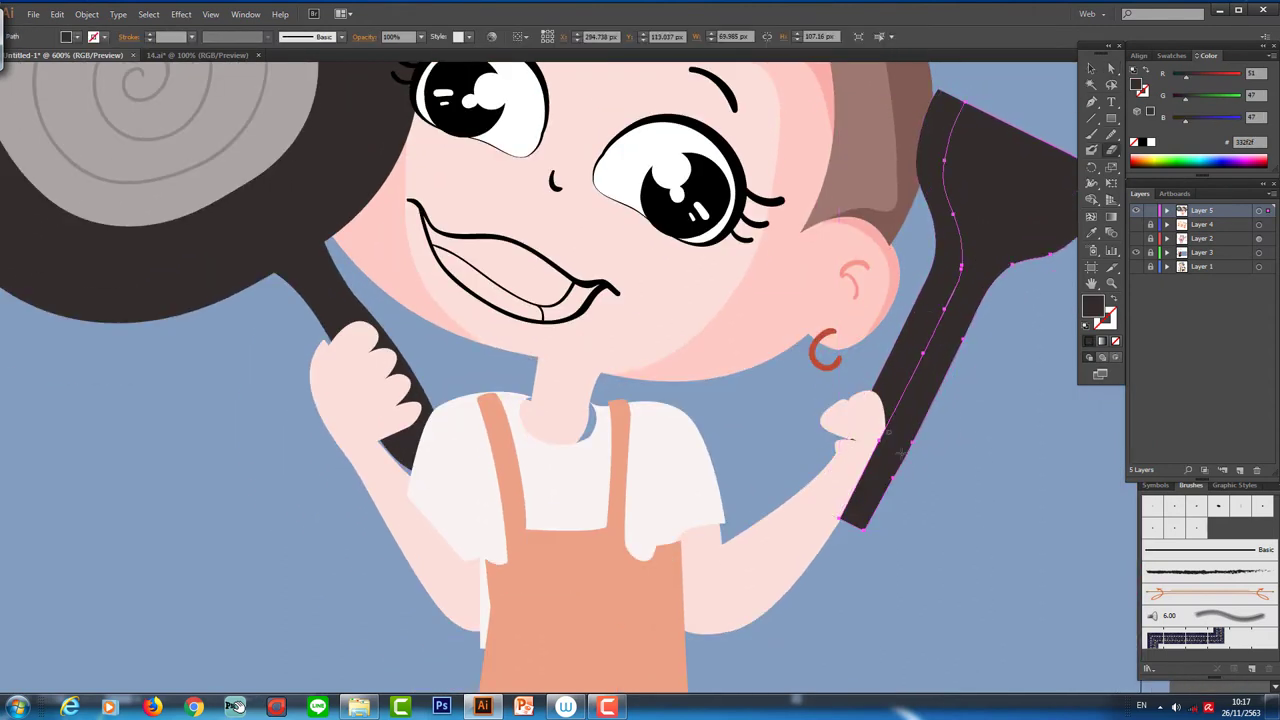
key("ctrl+shift+bracketright")
left_click_drag(640, 560, 880, 467)
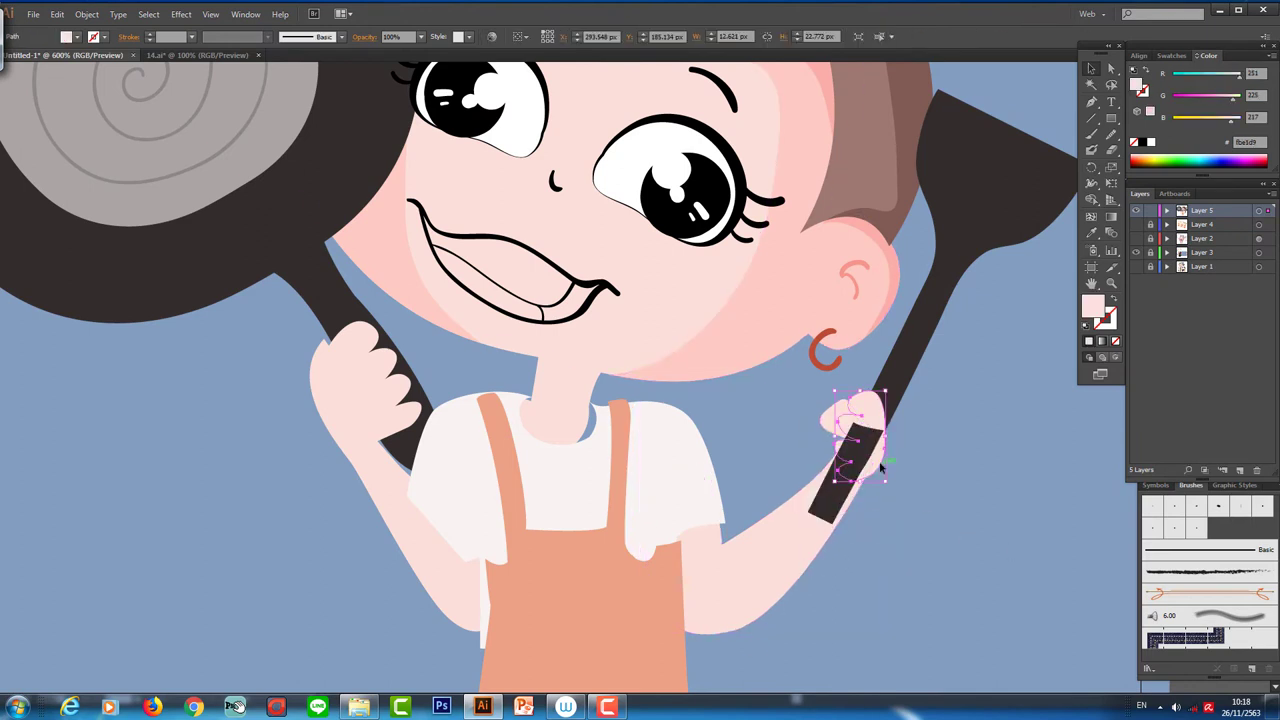
left_click(880, 440)
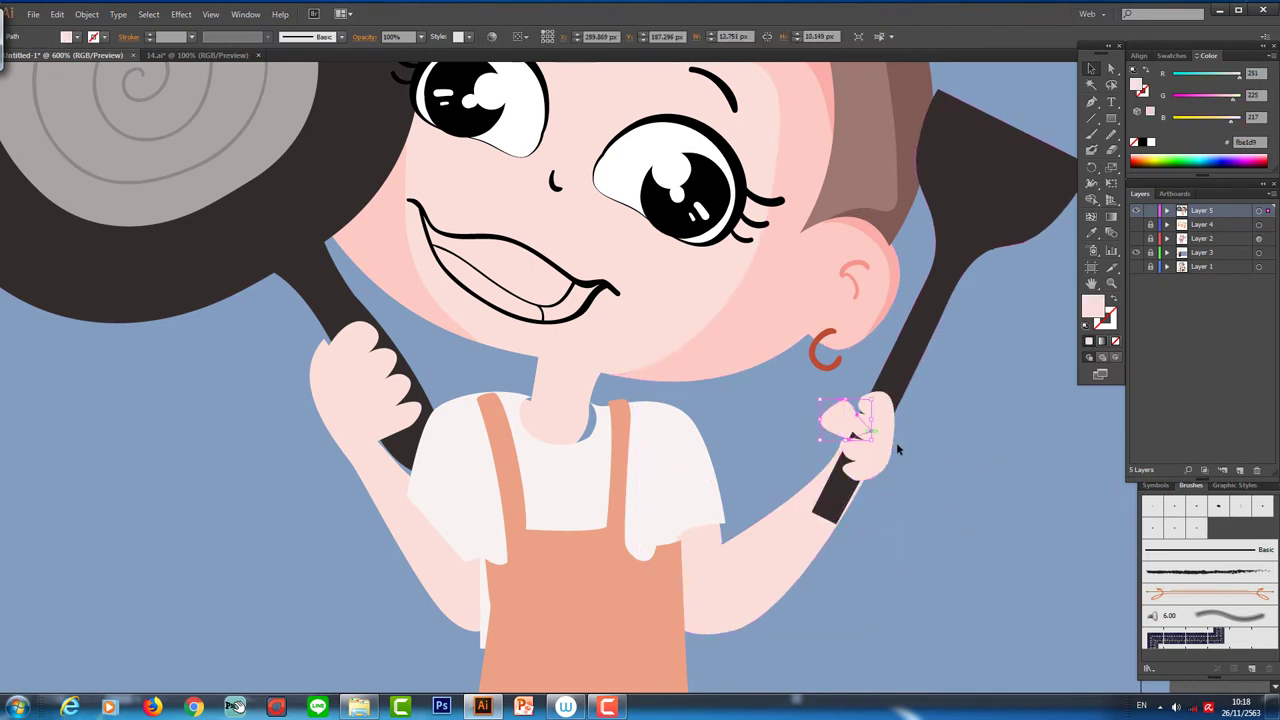
key("ctrl+shift+bracketright")
- Zoom in on the spatula hand and check its highlight stroke with undo and redo
left_click(969, 452)
left_click_drag(905, 353, 891, 353)
left_click(868, 442)
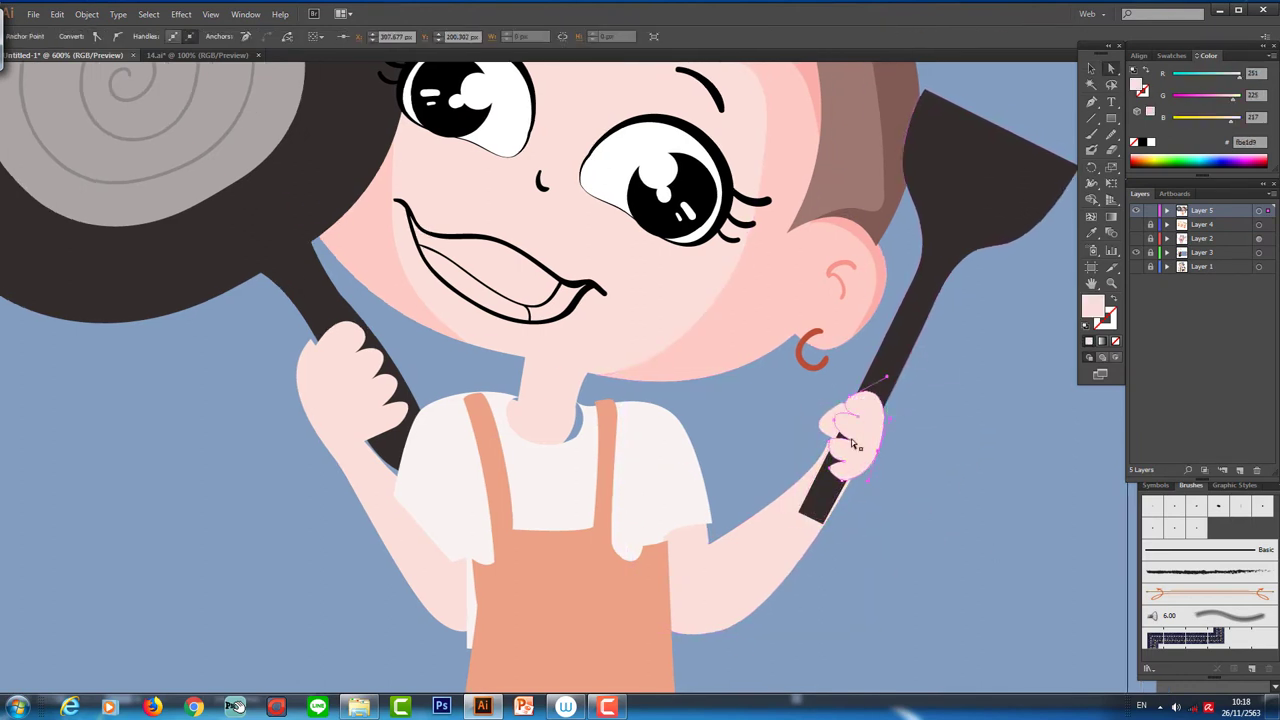
key("ctrl+plus")
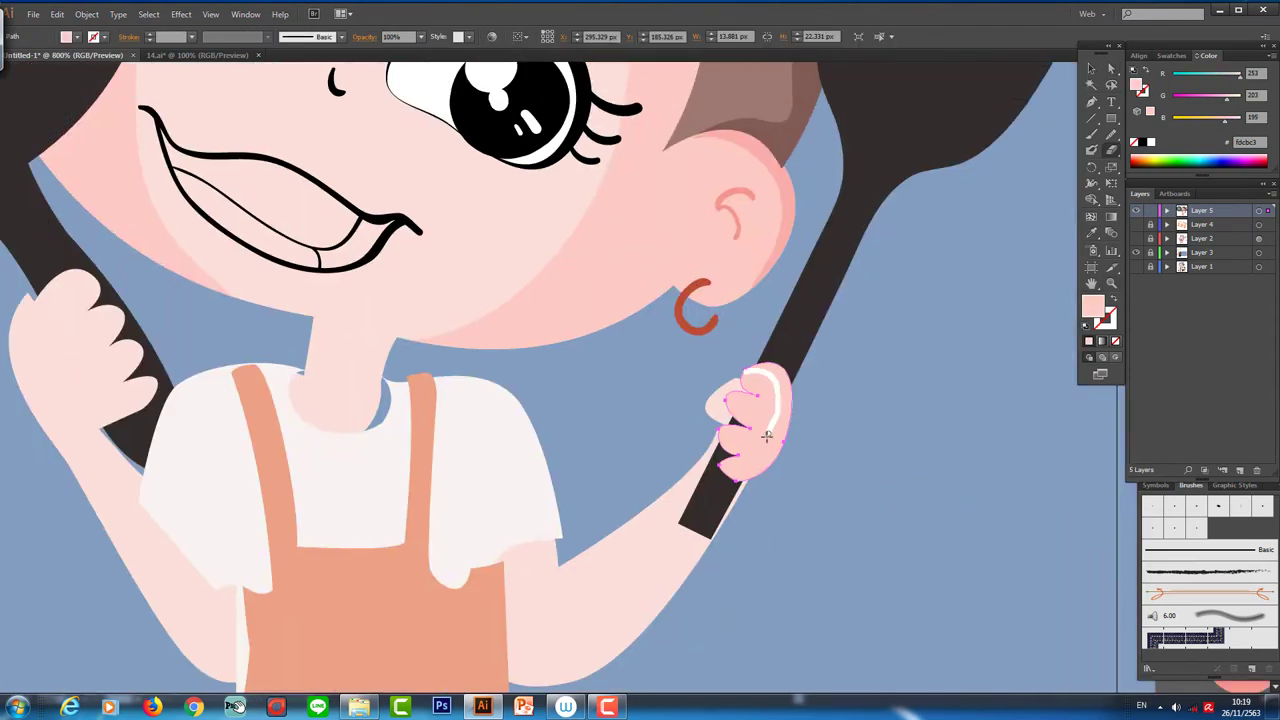
key("ctrl+z")
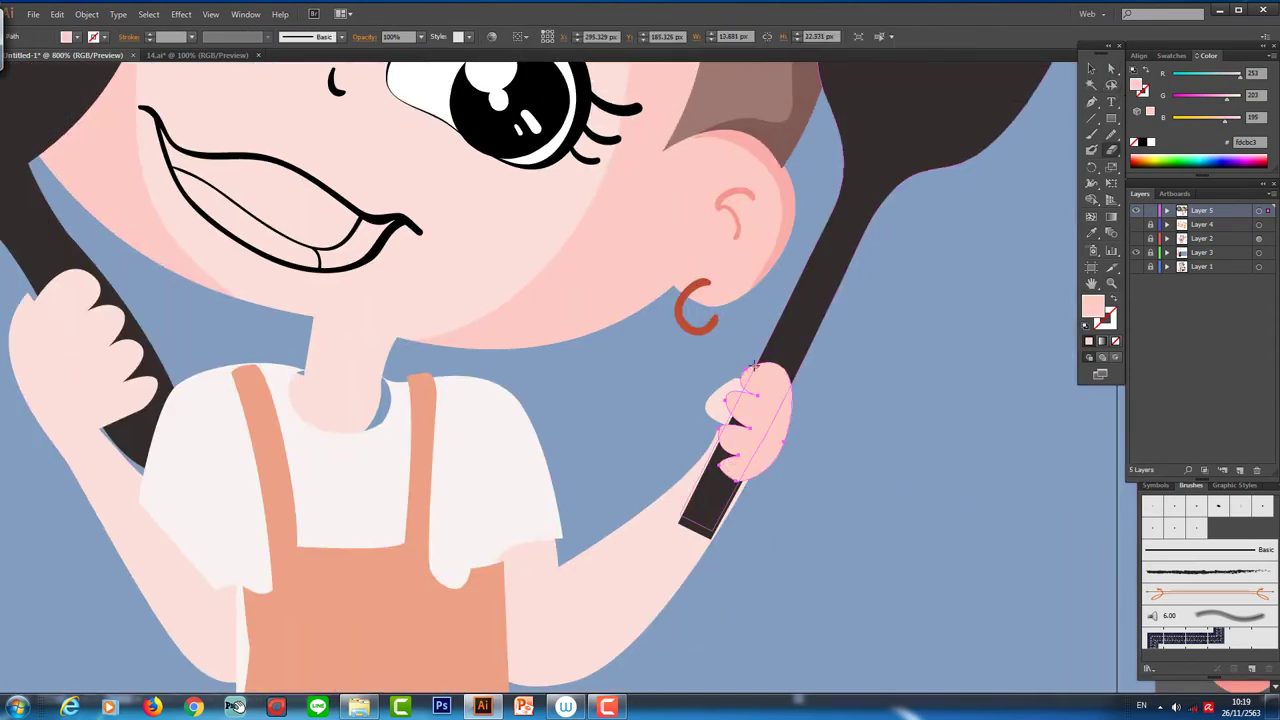
key("ctrl+shift+z")
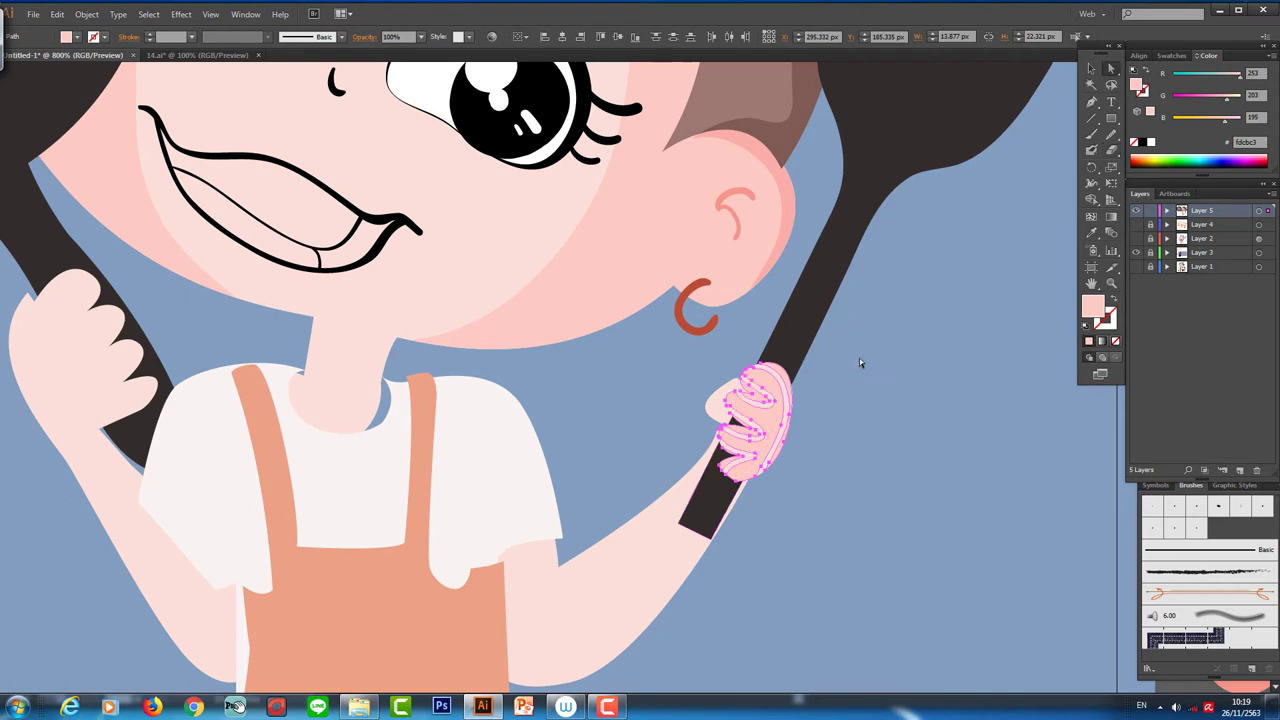
left_click(859, 363)
- Paint a pink finger crease and redraw the arm outline from shoulder to hand
left_click_drag(713, 410, 775, 442)
key("b")
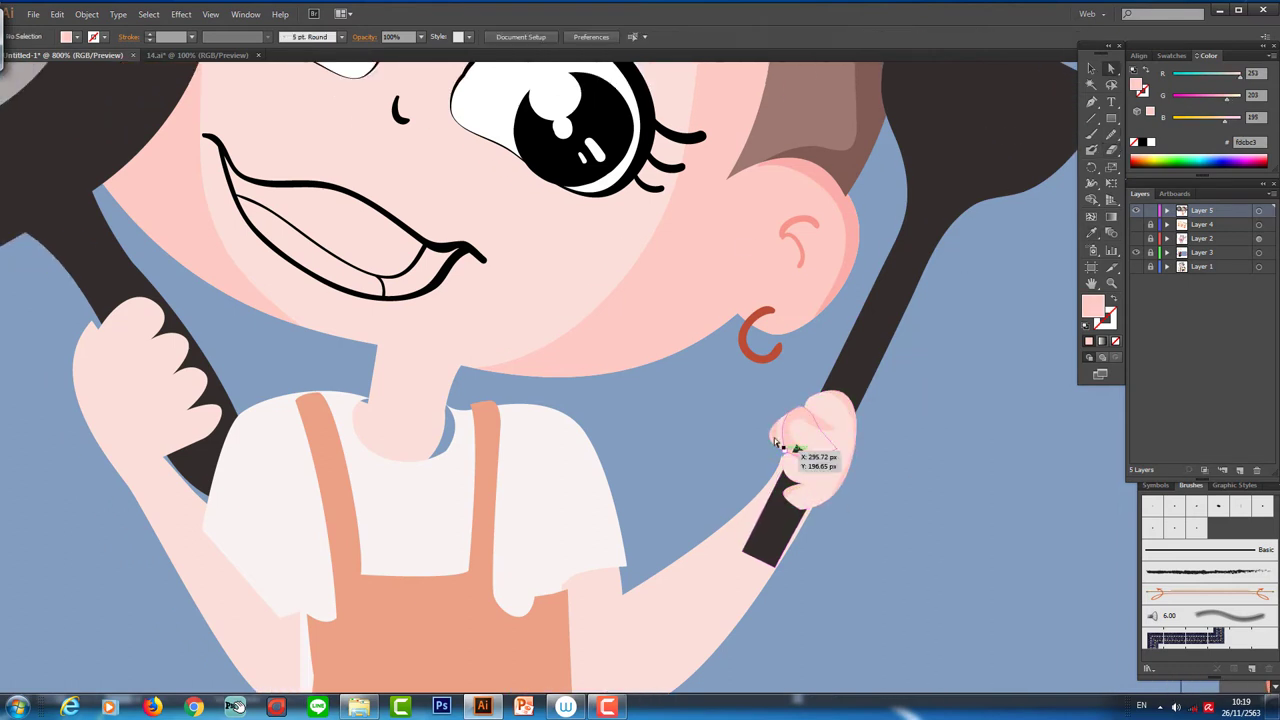
key("ctrl+minus")
key("ctrl+plus")
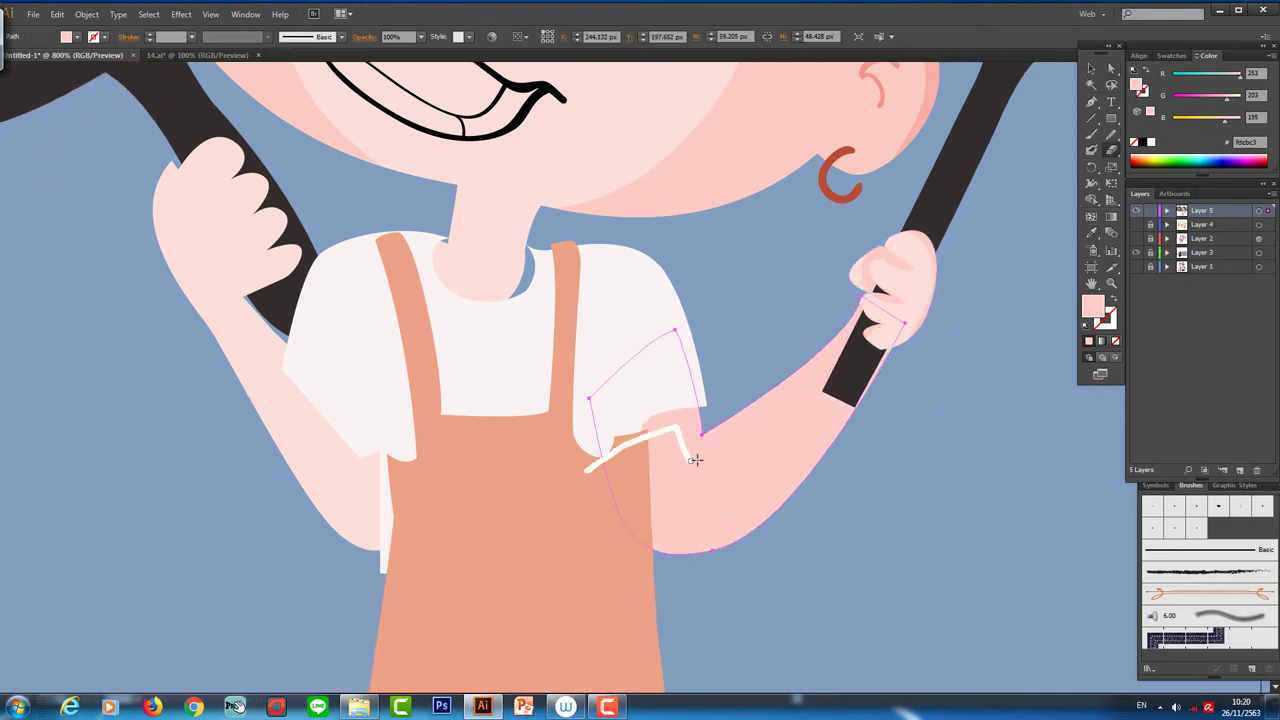
left_click_drag(695, 459, 695, 460)
left_click_drag(630, 342, 840, 347)
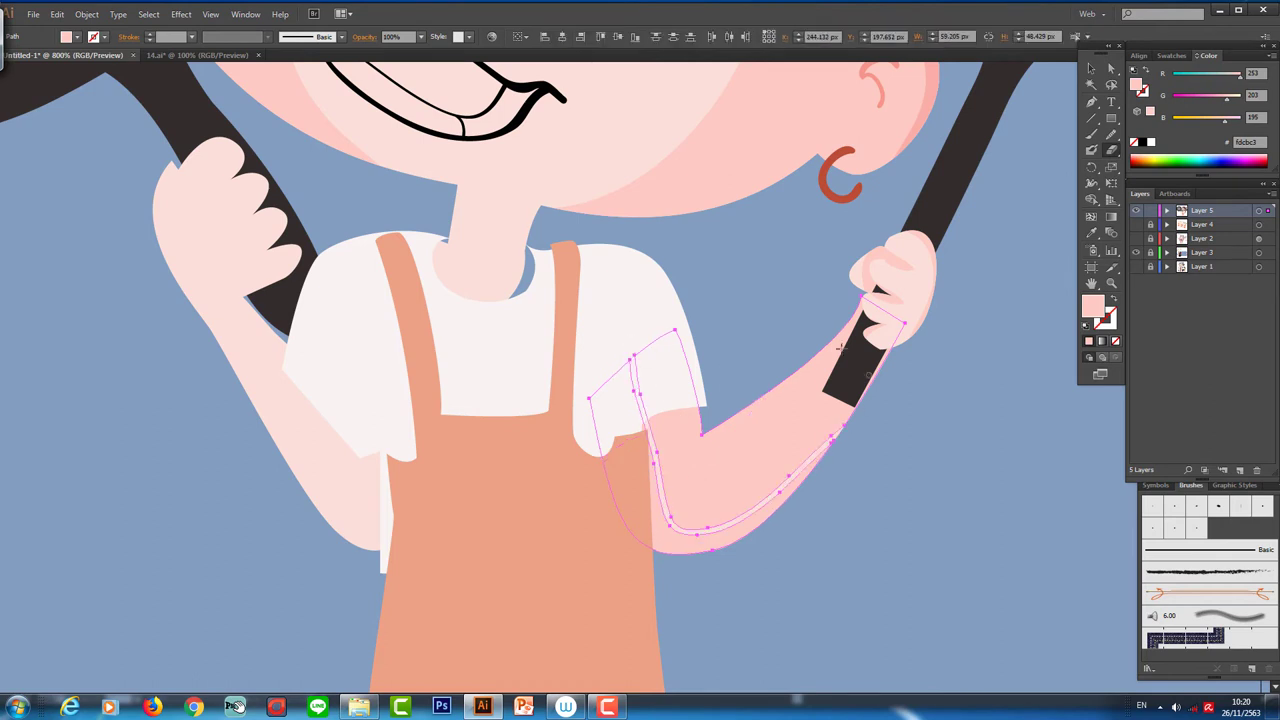
left_click(1005, 305)
scroll(794, 551, "down", 2)
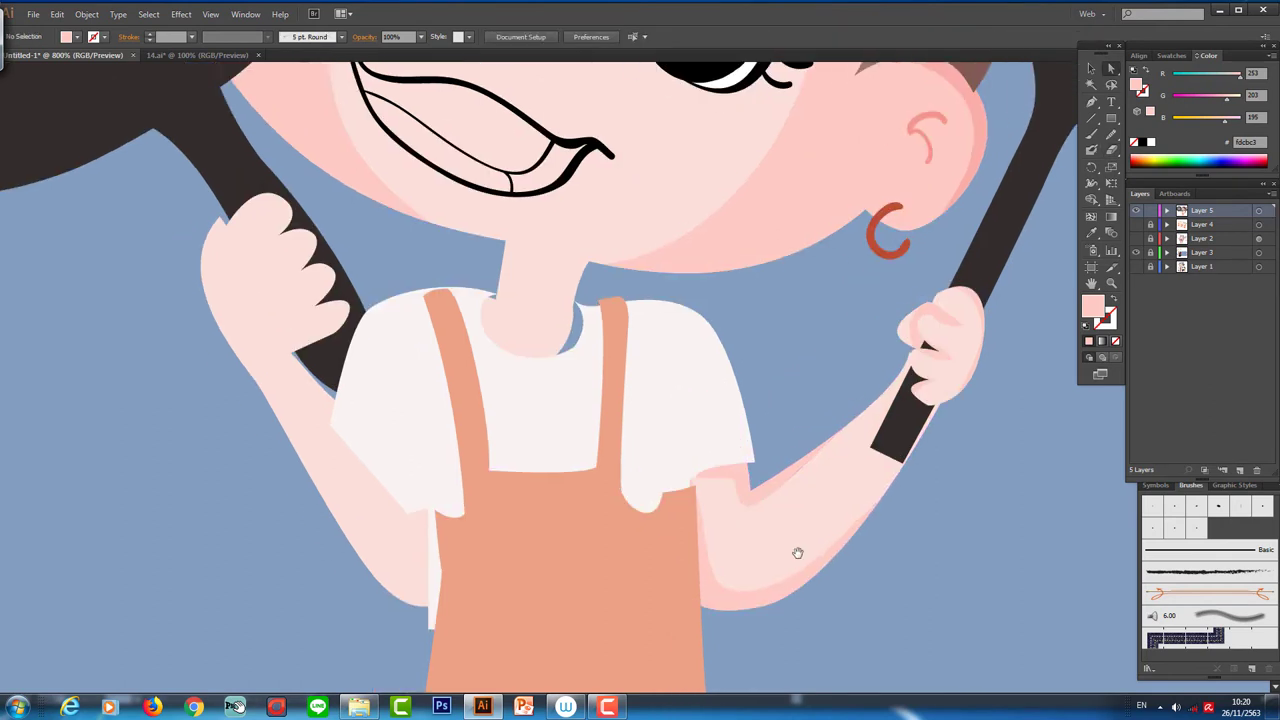
mouse_move(770, 480)
left_mouse_down()
mouse_move(1023, 463)
mouse_move(913, 540)
left_mouse_up()
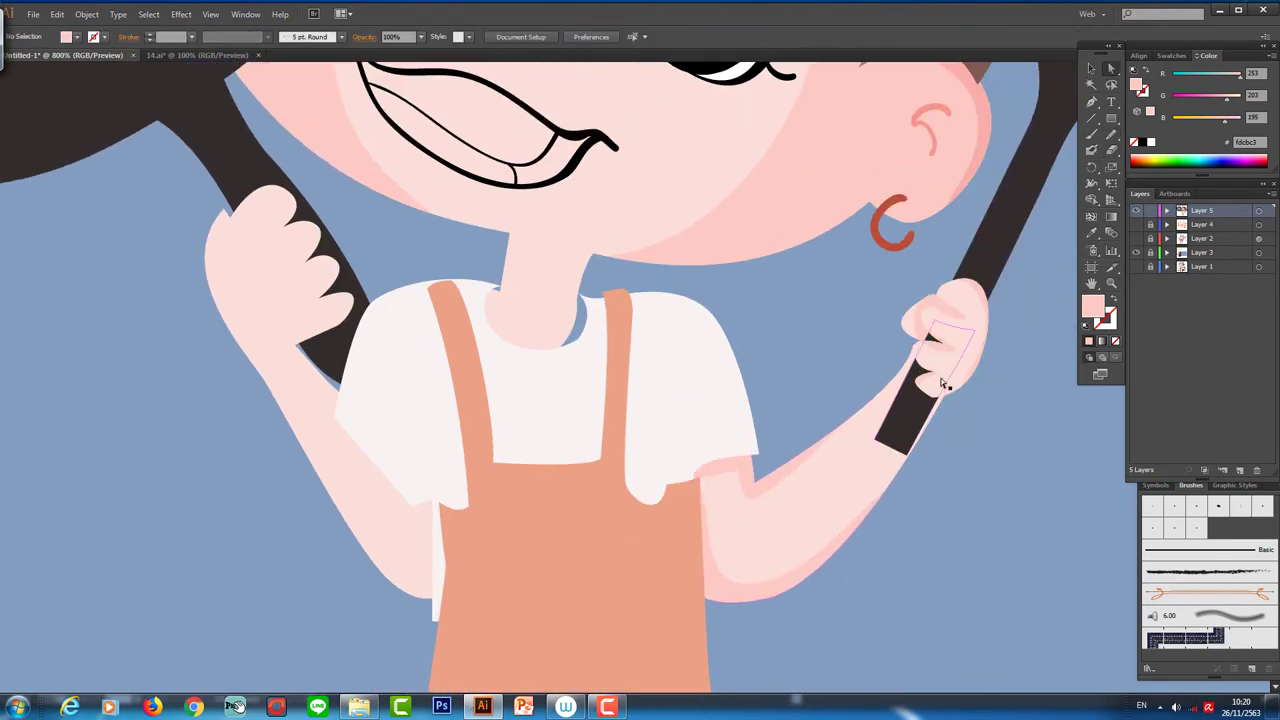
- Pen-draw a fingertip outline on the hand holding the pan
left_click(905, 388)
key("n")
scroll(941, 316, "left", 5)
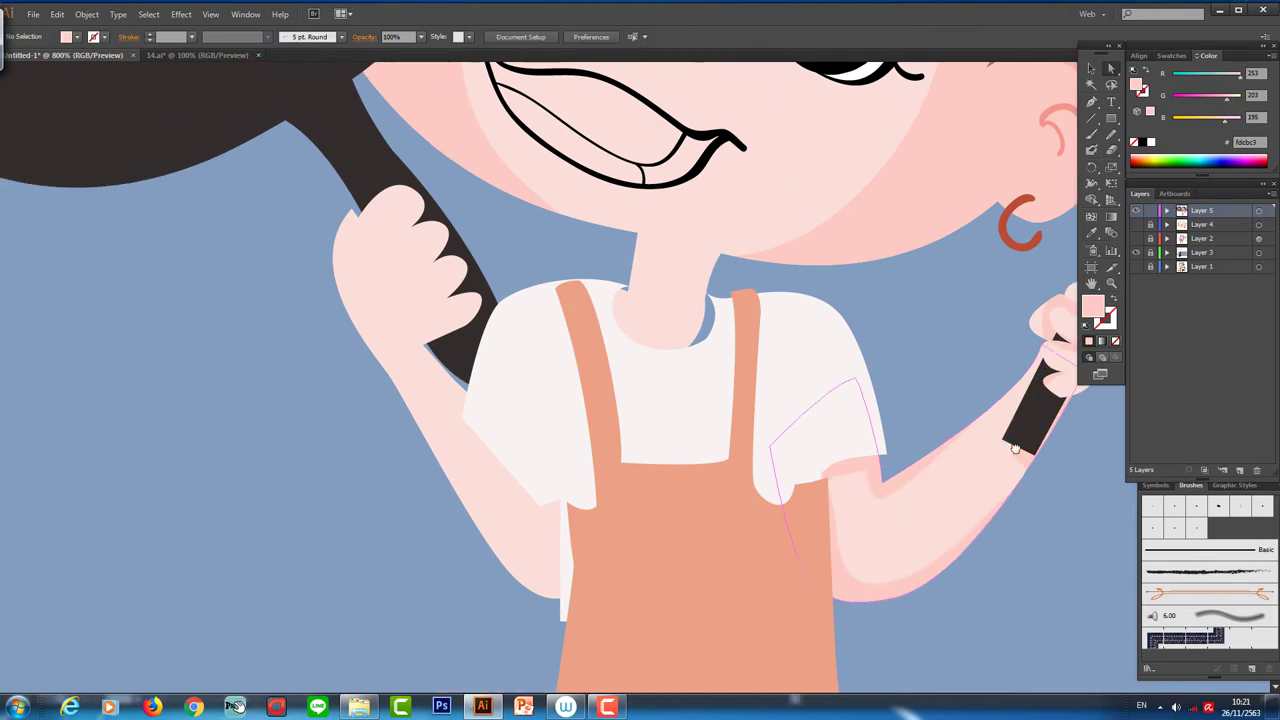
scroll(600, 340, "up", 3)
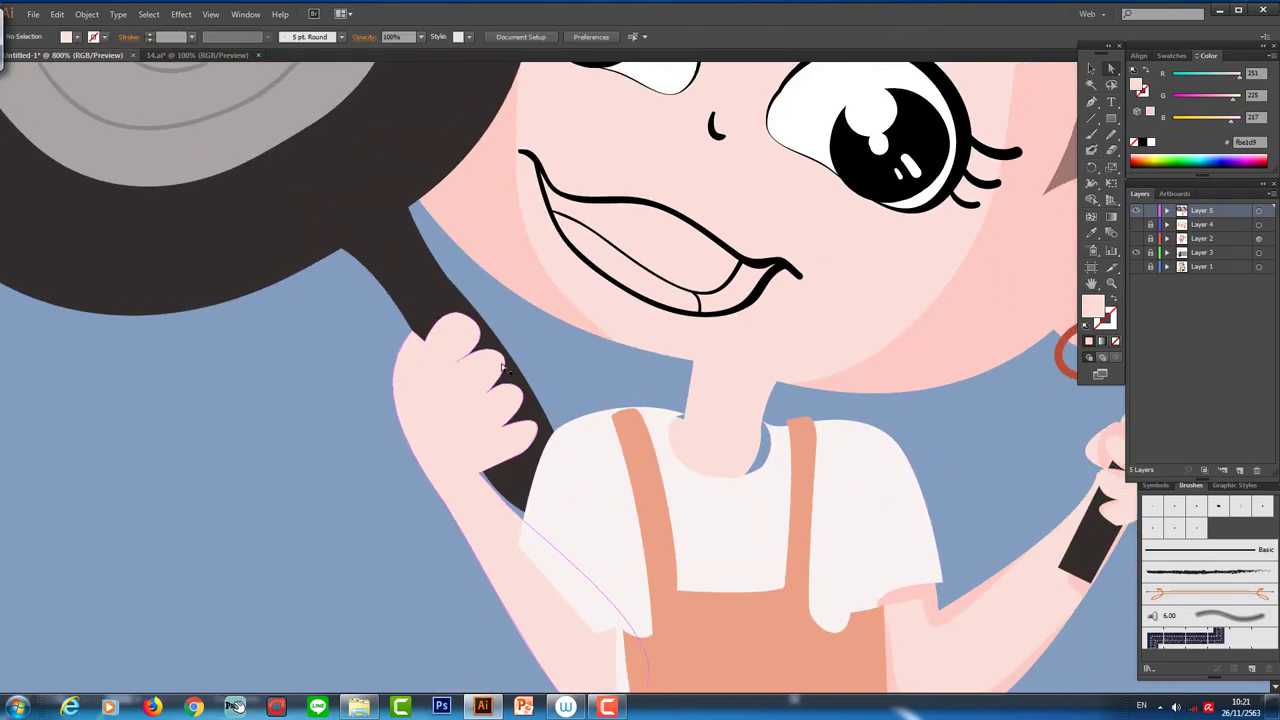
key("p")
left_click_drag(469, 289, 490, 270)
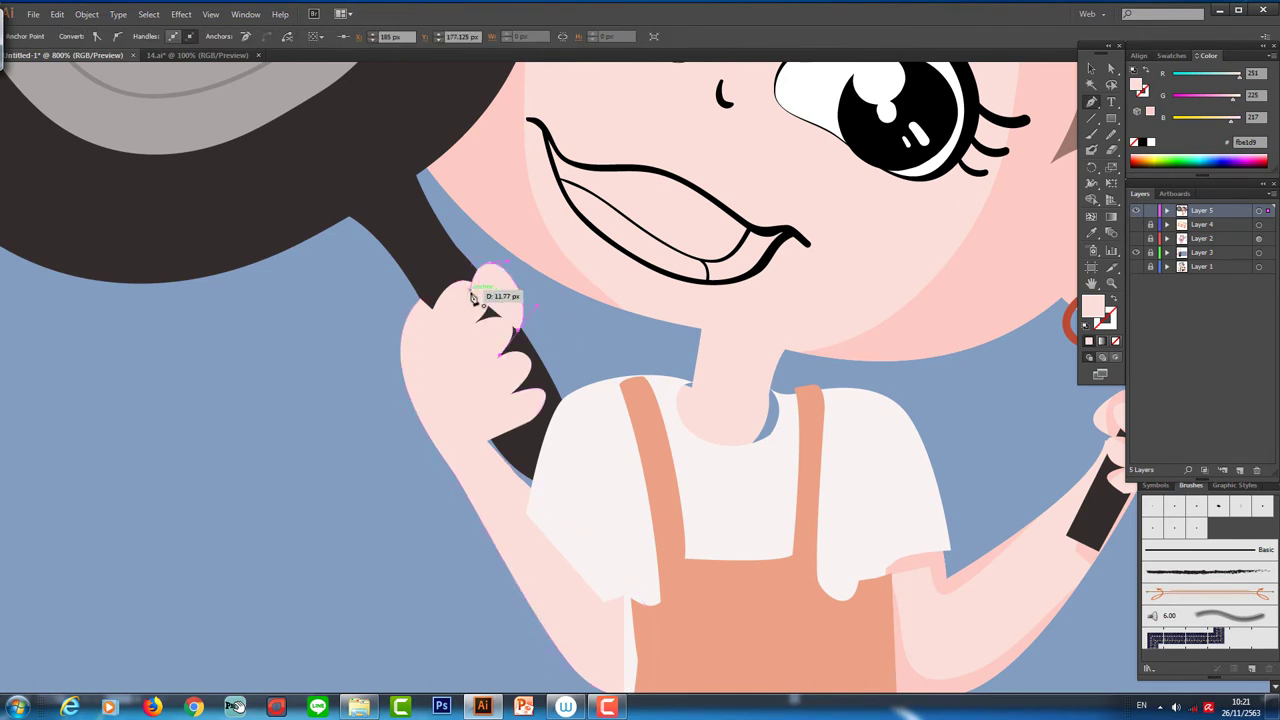
left_click_drag(500, 332, 515, 318)
left_click(469, 289)
- Adjust the hand outline anchor and redraw the darker shadow edge along the fingers
key("v")
key("a")
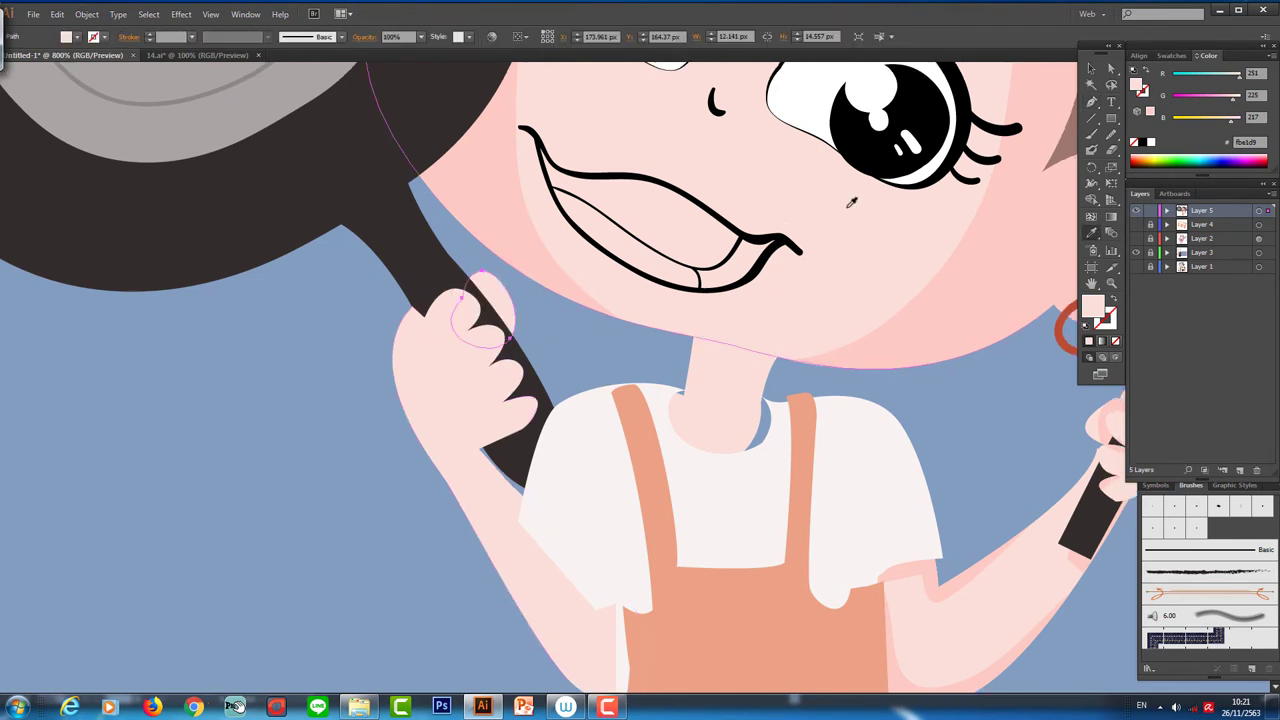
left_click_drag(446, 418, 474, 354)
key("i")
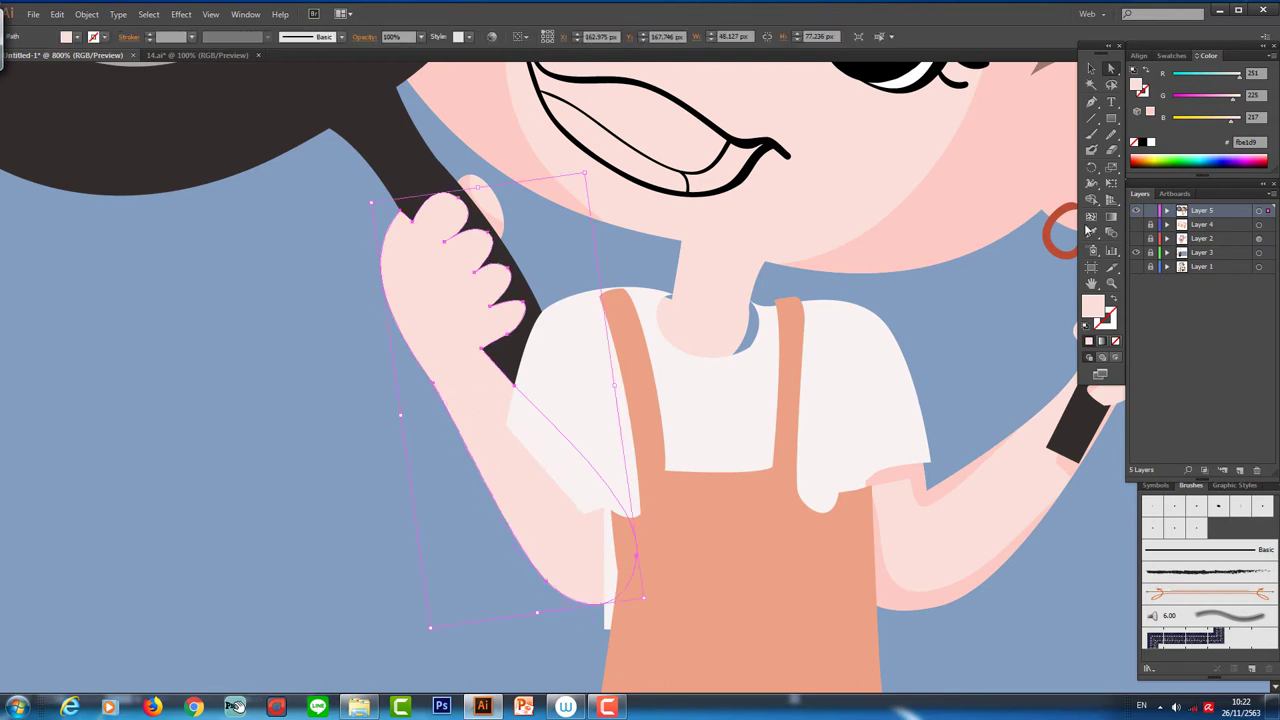
left_click(1000, 230)
left_click_drag(1021, 255, 993, 255)
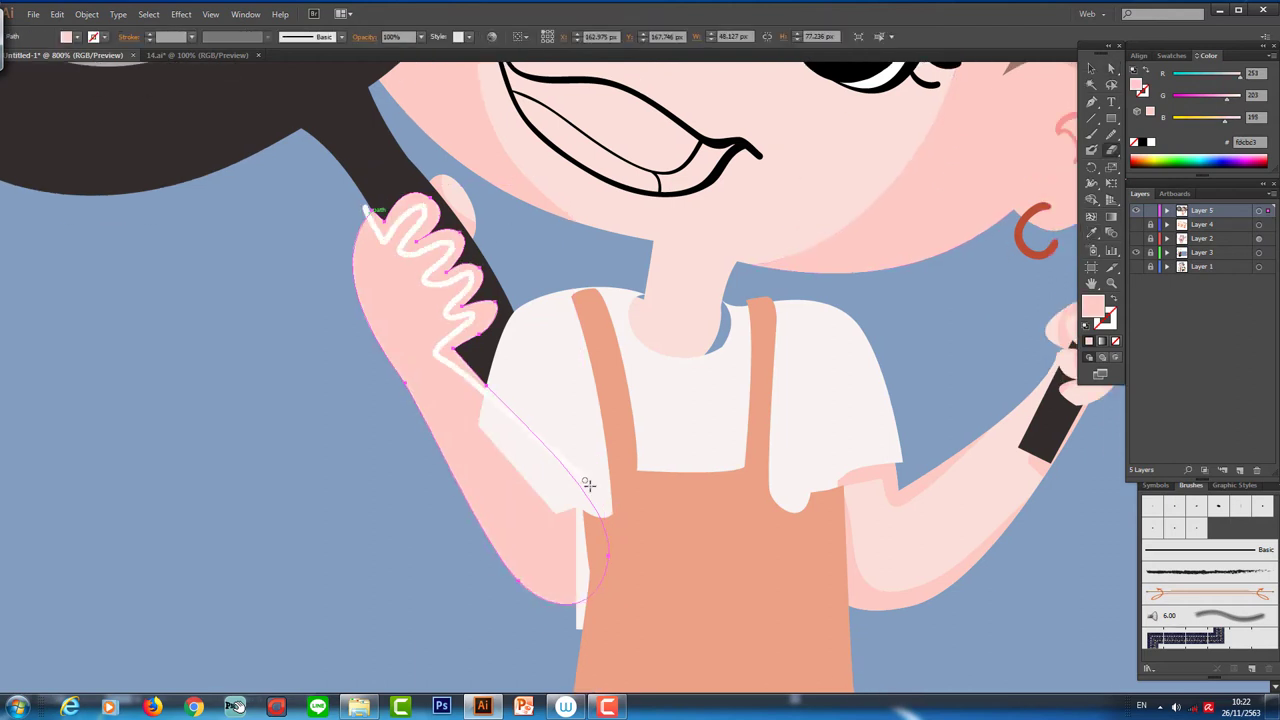
left_click(677, 371)
- Adjust the bib corner and shirt collar anchor points
scroll(600, 400, "down", 2)
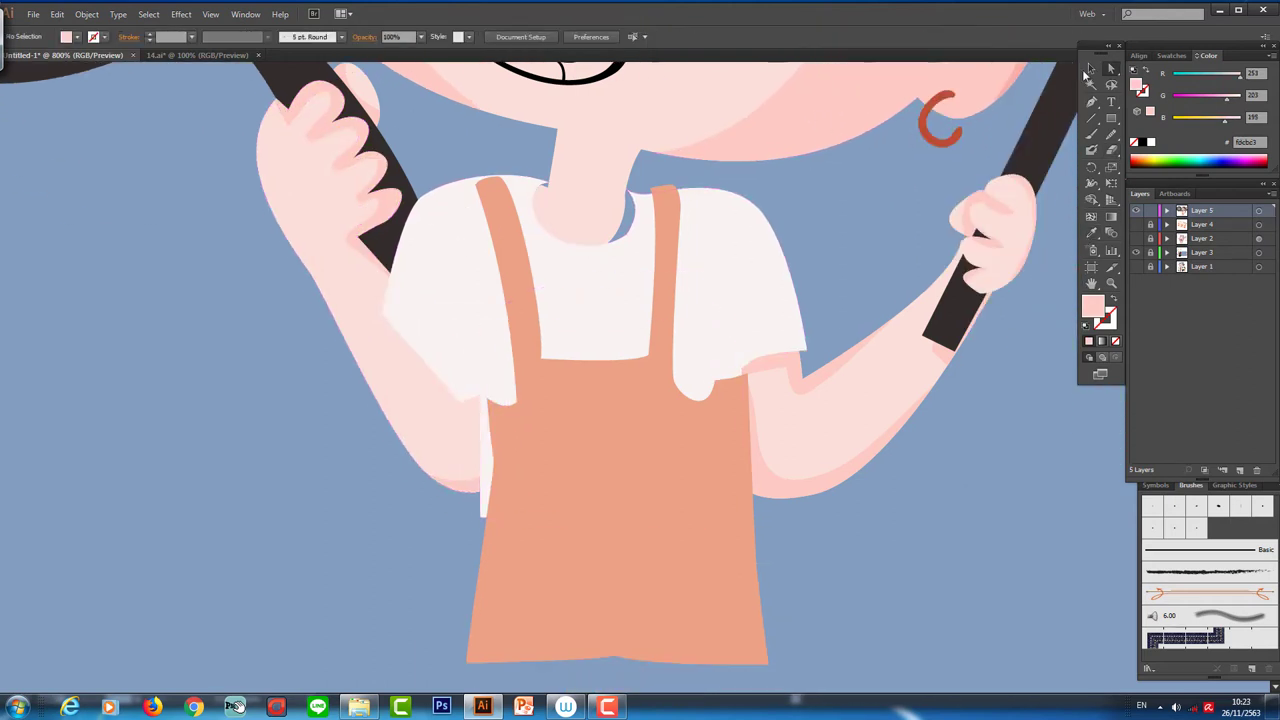
scroll(498, 448, "down", 1)
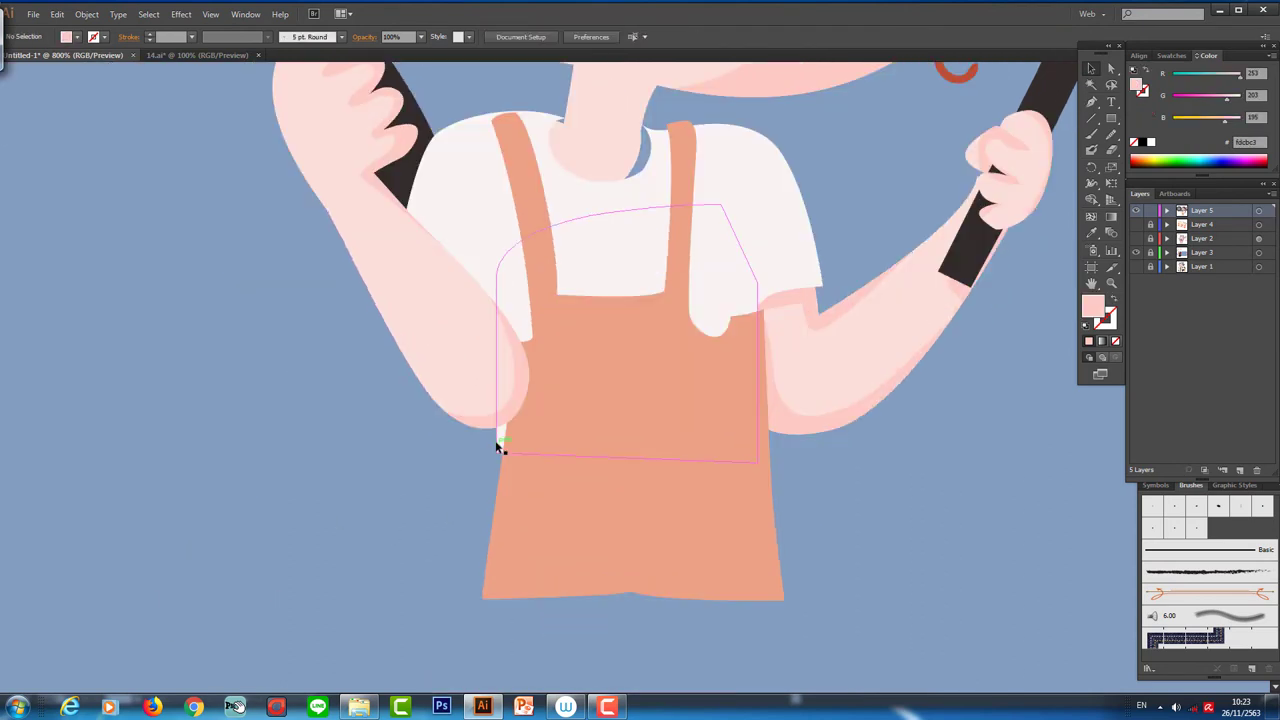
left_click_drag(498, 448, 497, 458)
left_click(851, 487)
scroll(851, 487, "up", 4)
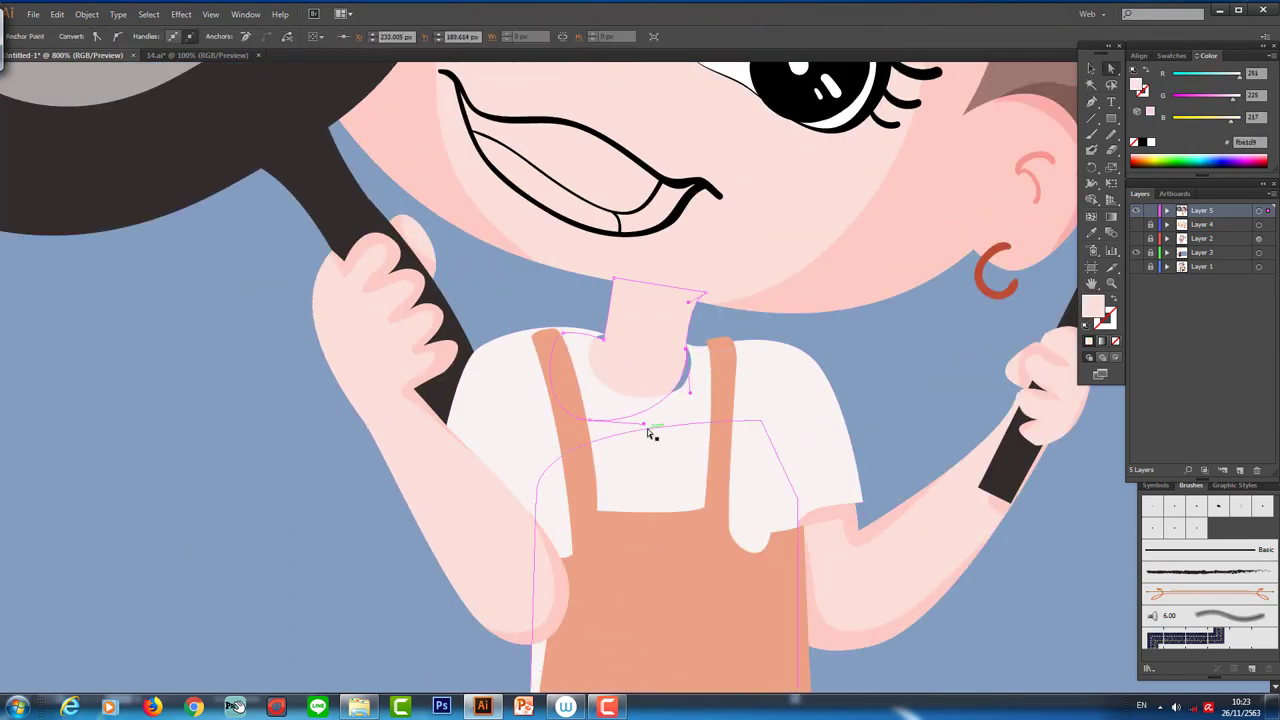
left_click_drag(615, 381, 535, 365)
left_click(641, 369)
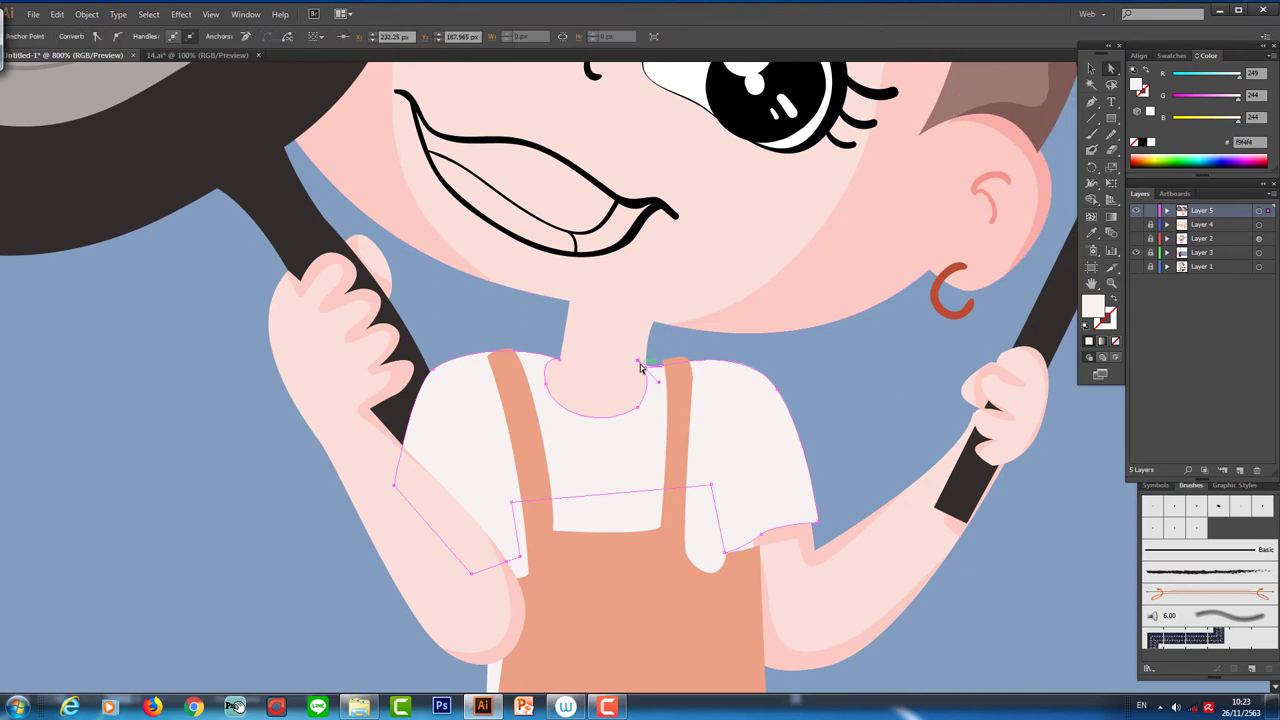
- Darken the neck shape's fill to a deeper pink
left_click(800, 349)
scroll(689, 380, "up", 1)
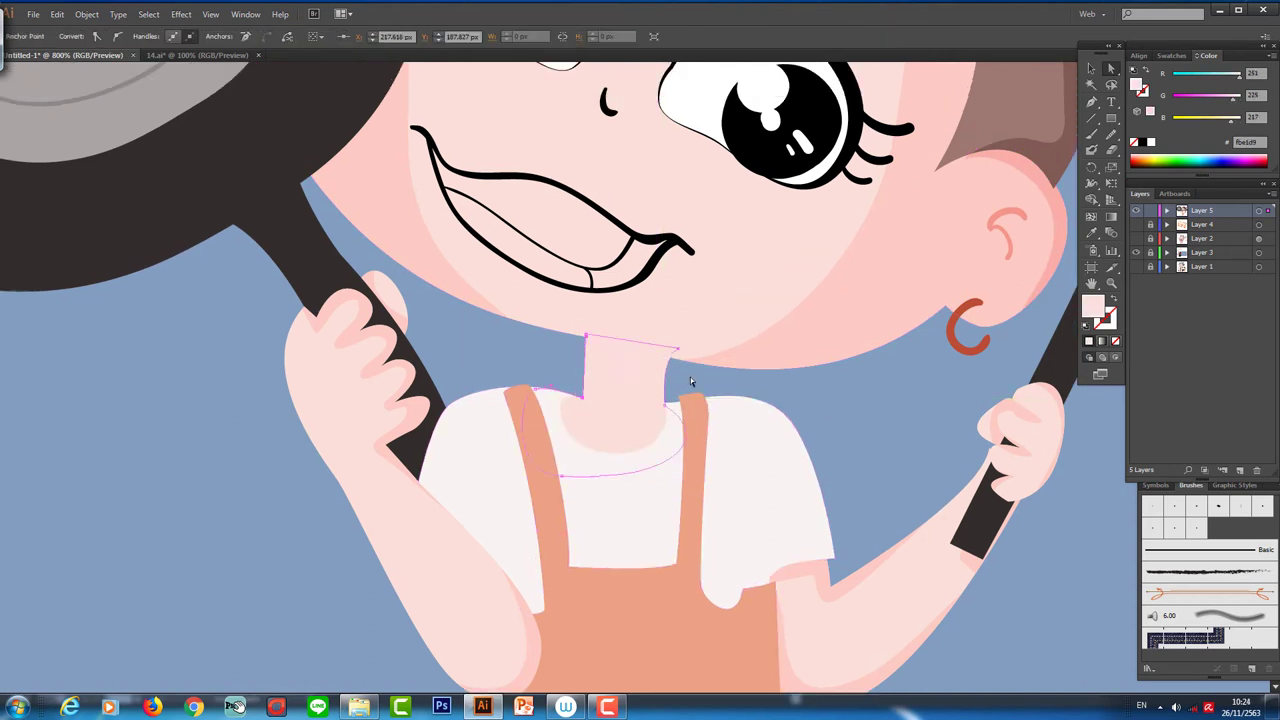
left_click(600, 320)
scroll(622, 257, "down", 1)
left_click(1130, 155)
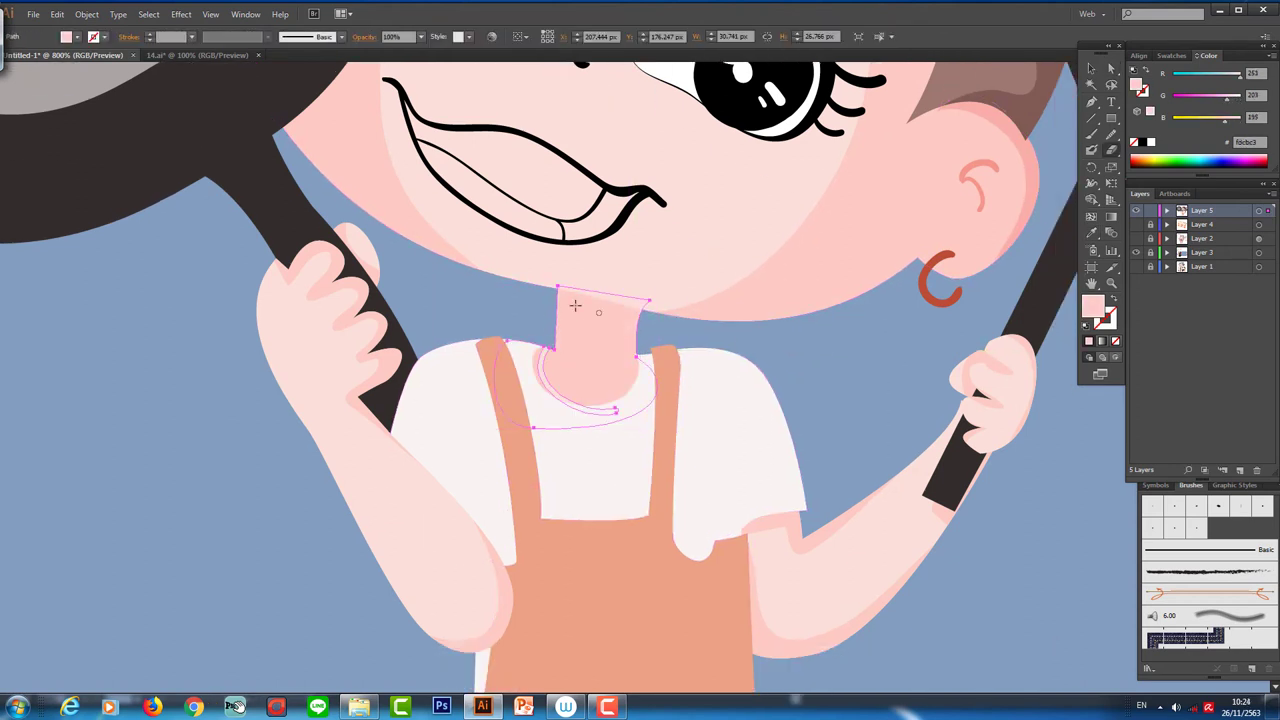
- Reshape the overall strap by moving anchors at its top and right edge
left_click(520, 355)
scroll(538, 349, "right", 2)
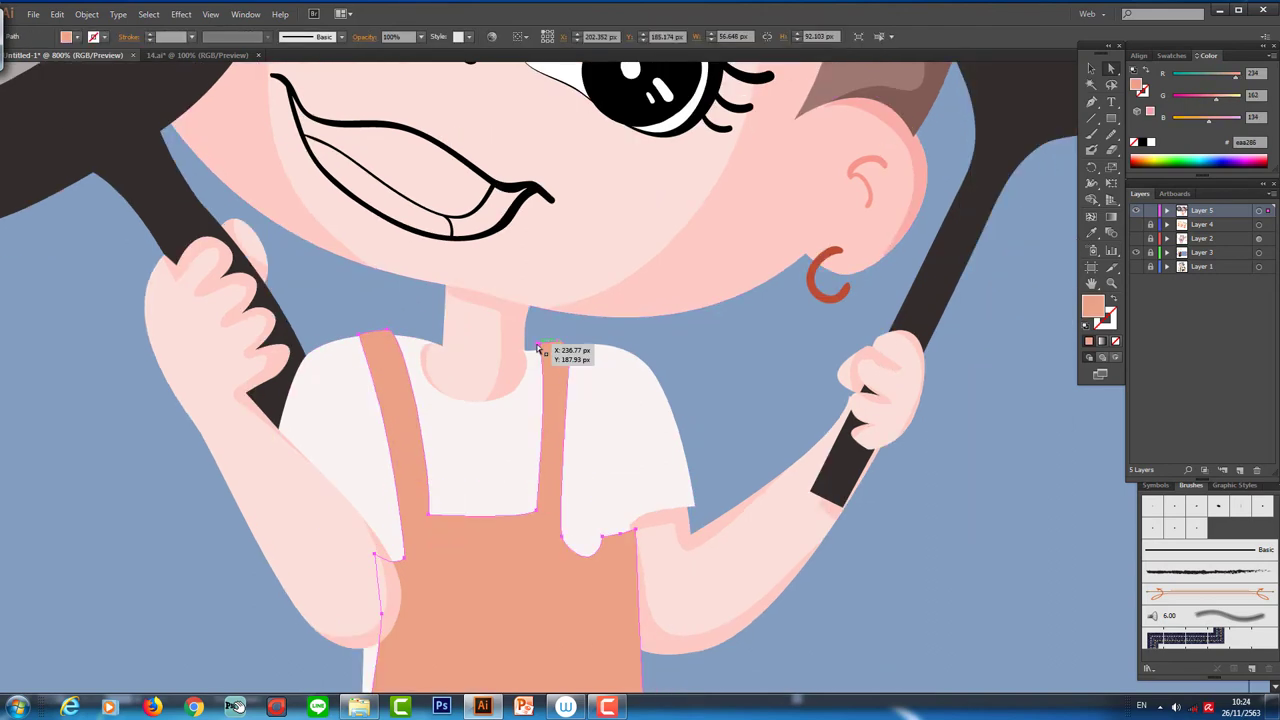
left_click(537, 348)
left_click_drag(573, 370, 574, 370)
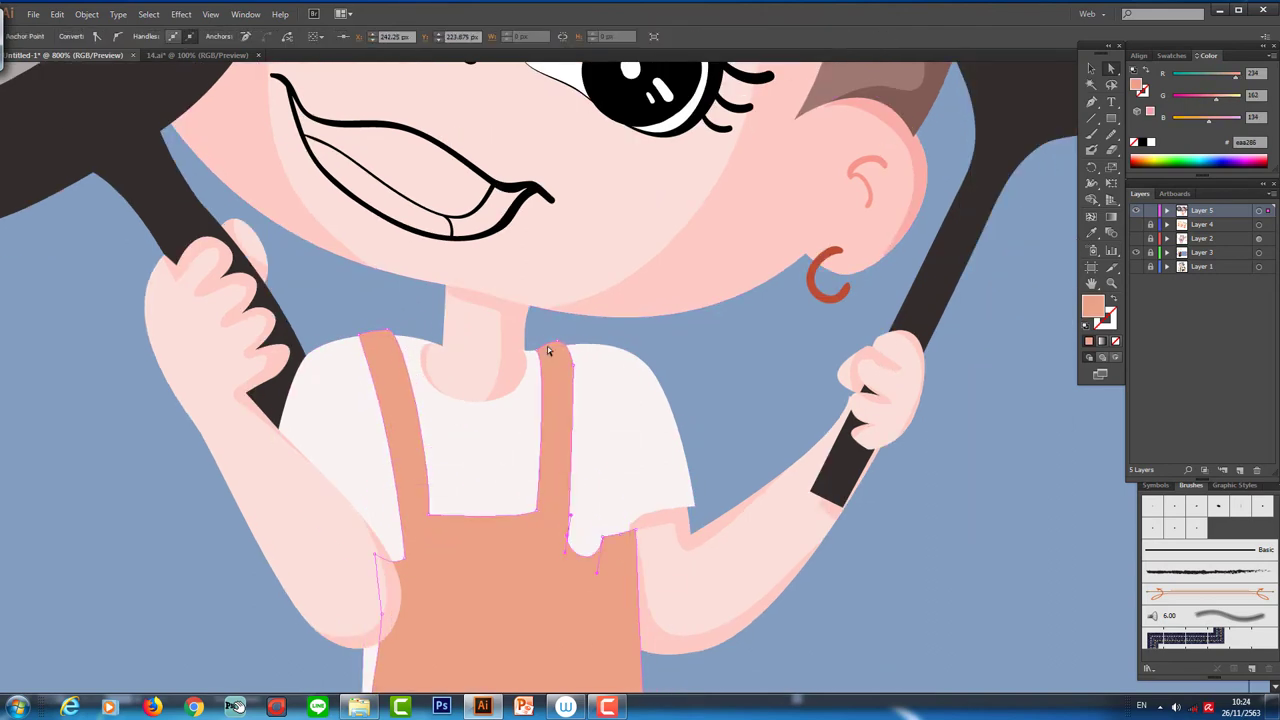
left_click(1118, 135)
key("v")
scroll(700, 480, "down", 2)
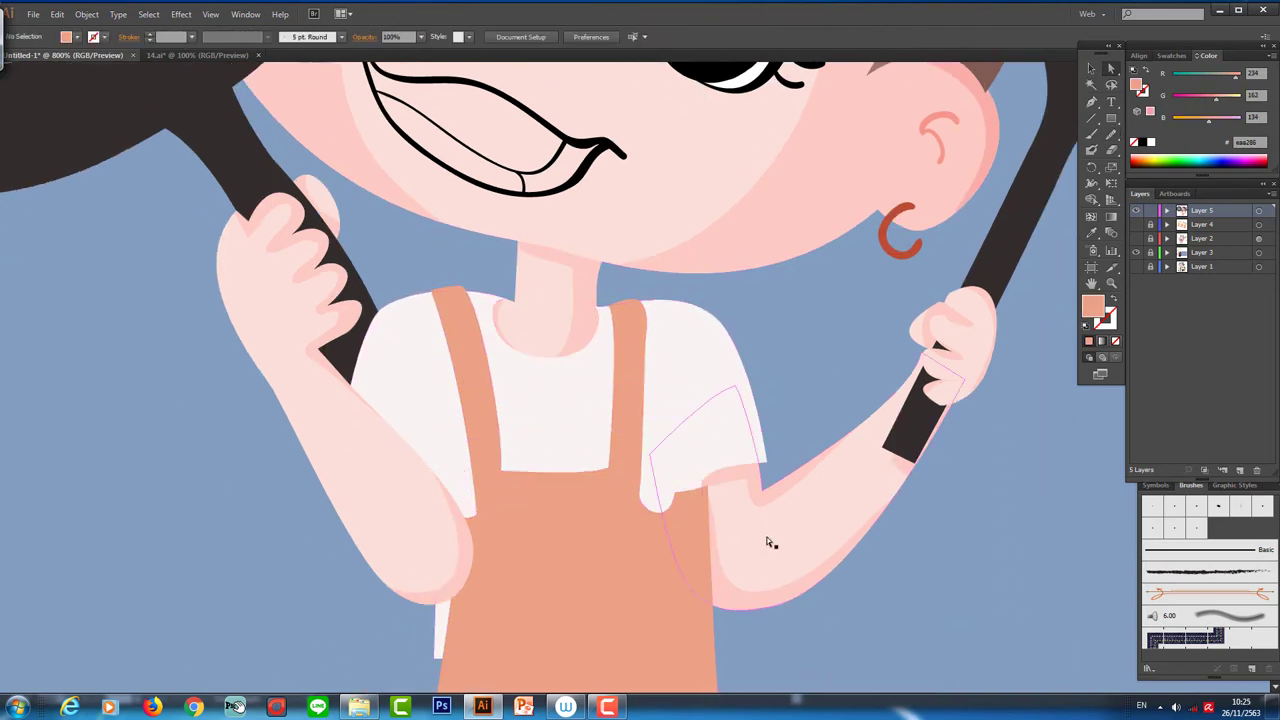
left_click(697, 424)
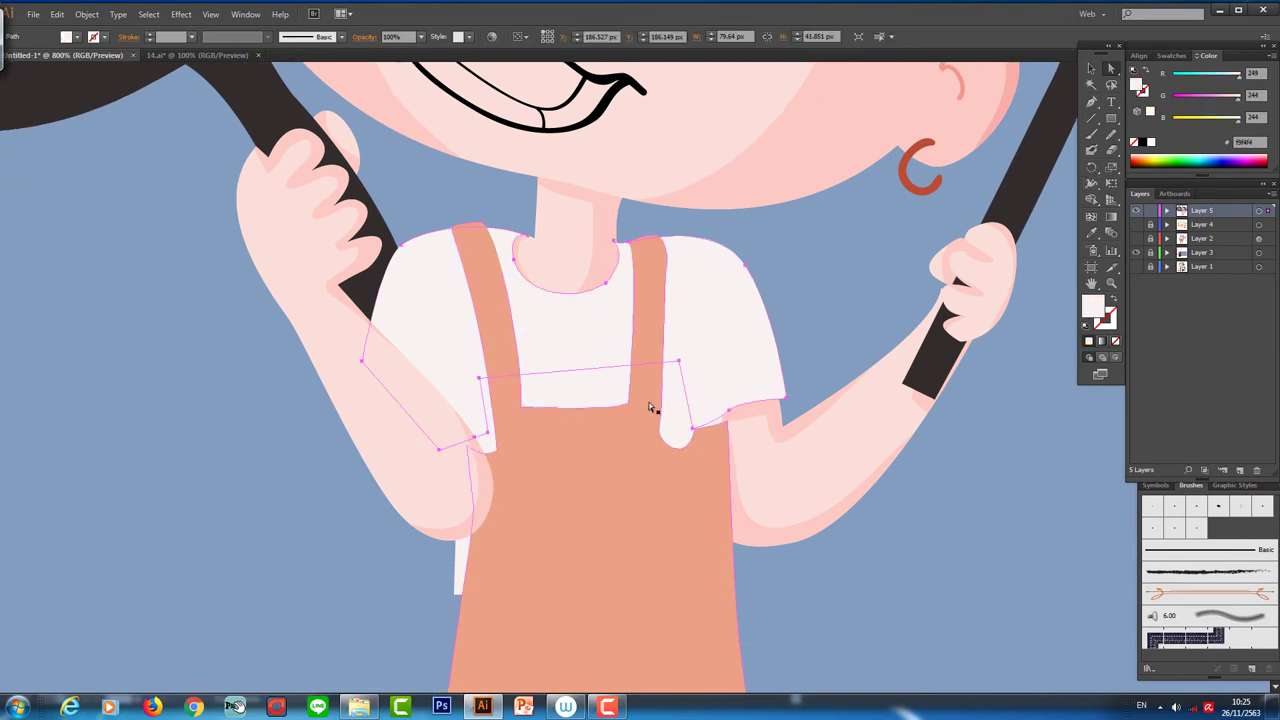
left_click_drag(664, 317, 671, 318)
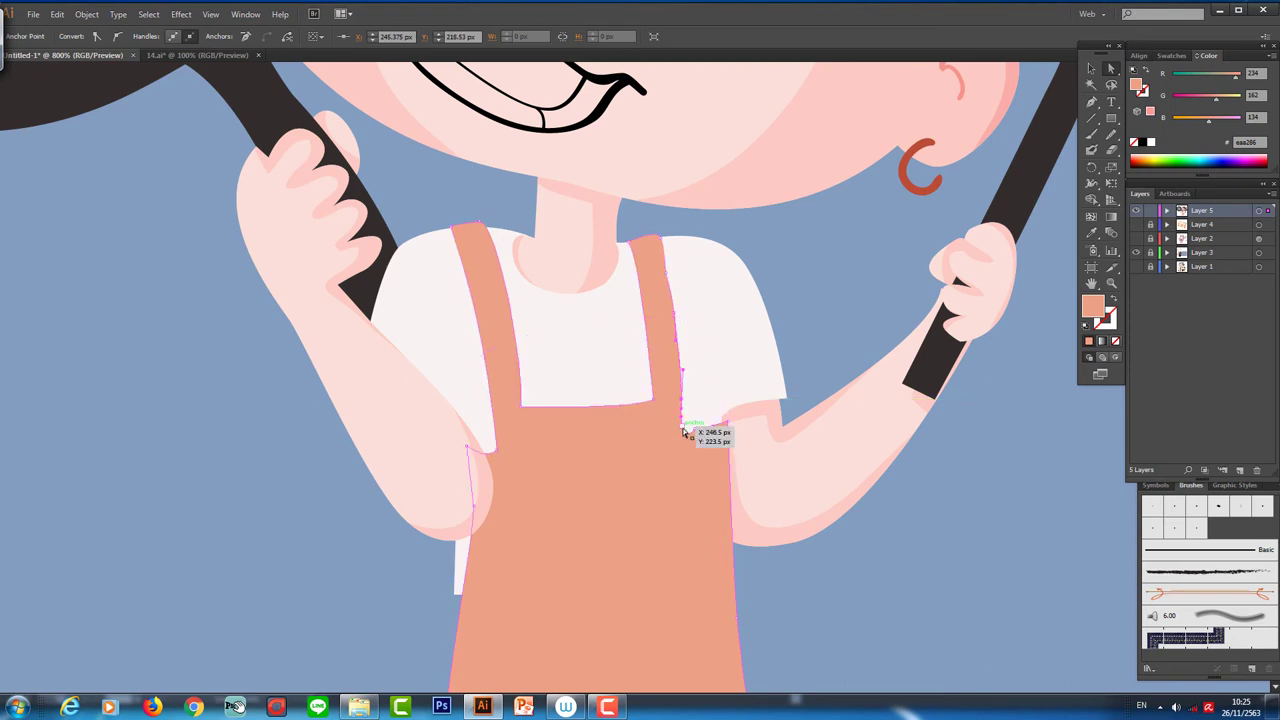
left_click(728, 434)
- Group the right arm pieces and the hand pieces over the spatula handle
key("v")
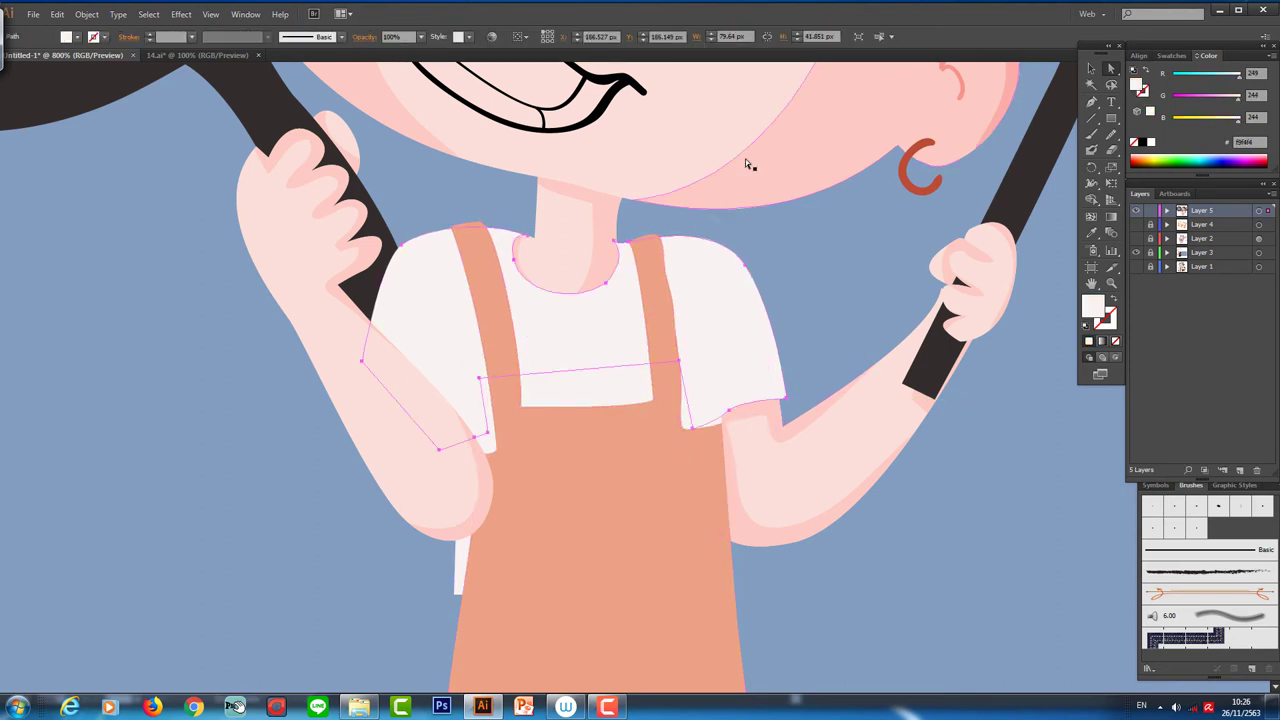
left_click(808, 489)
right_click(749, 292)
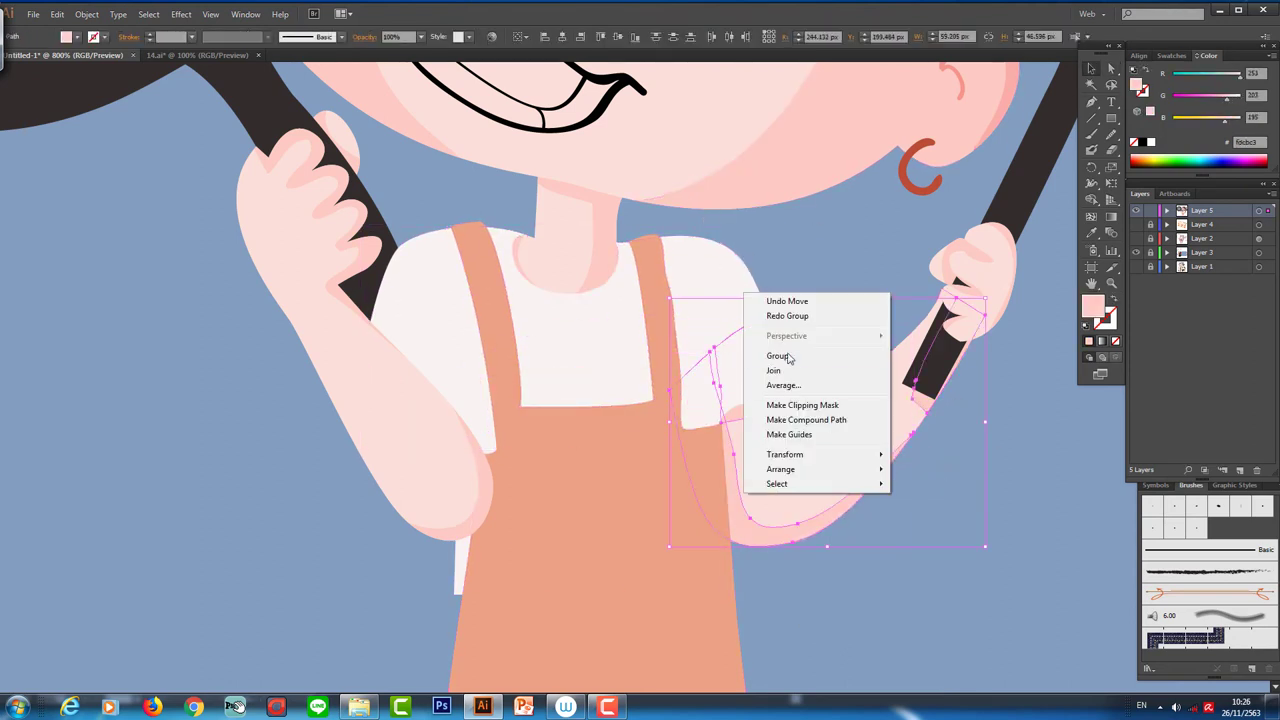
key("Escape")
right_click(935, 265)
left_click(954, 390)
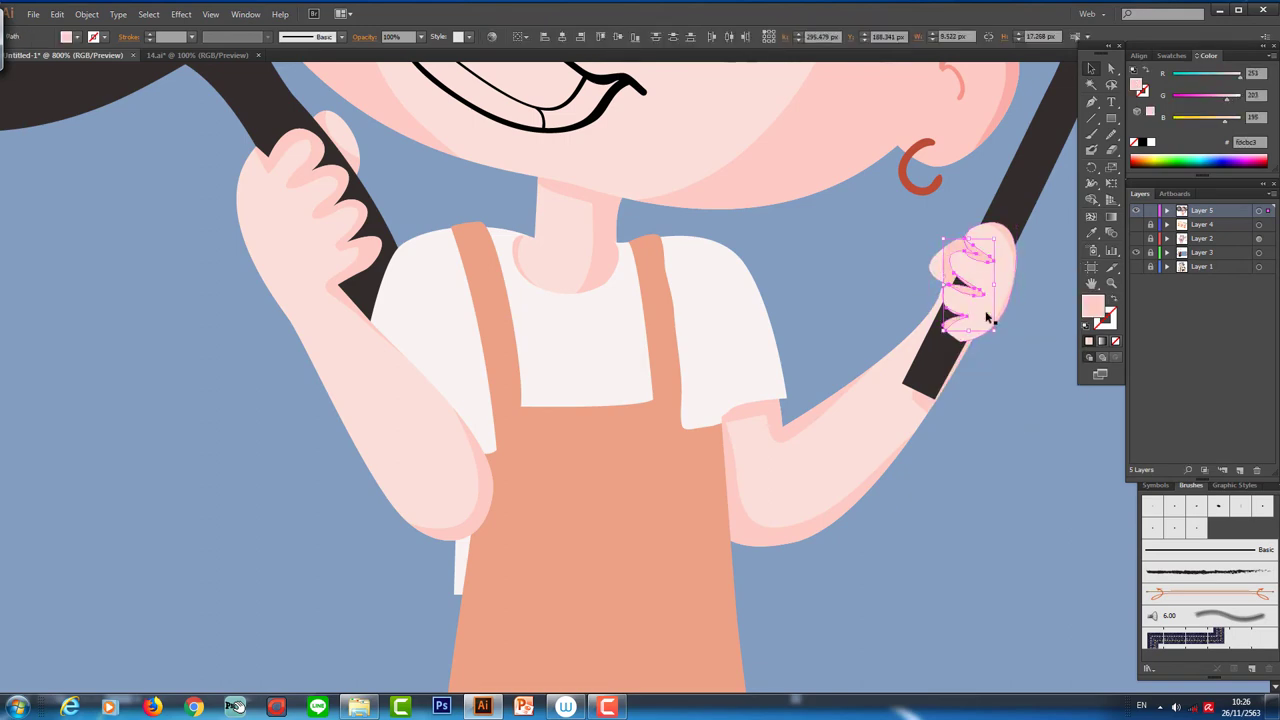
right_click(957, 309)
left_click(970, 374)
left_click(1010, 400)
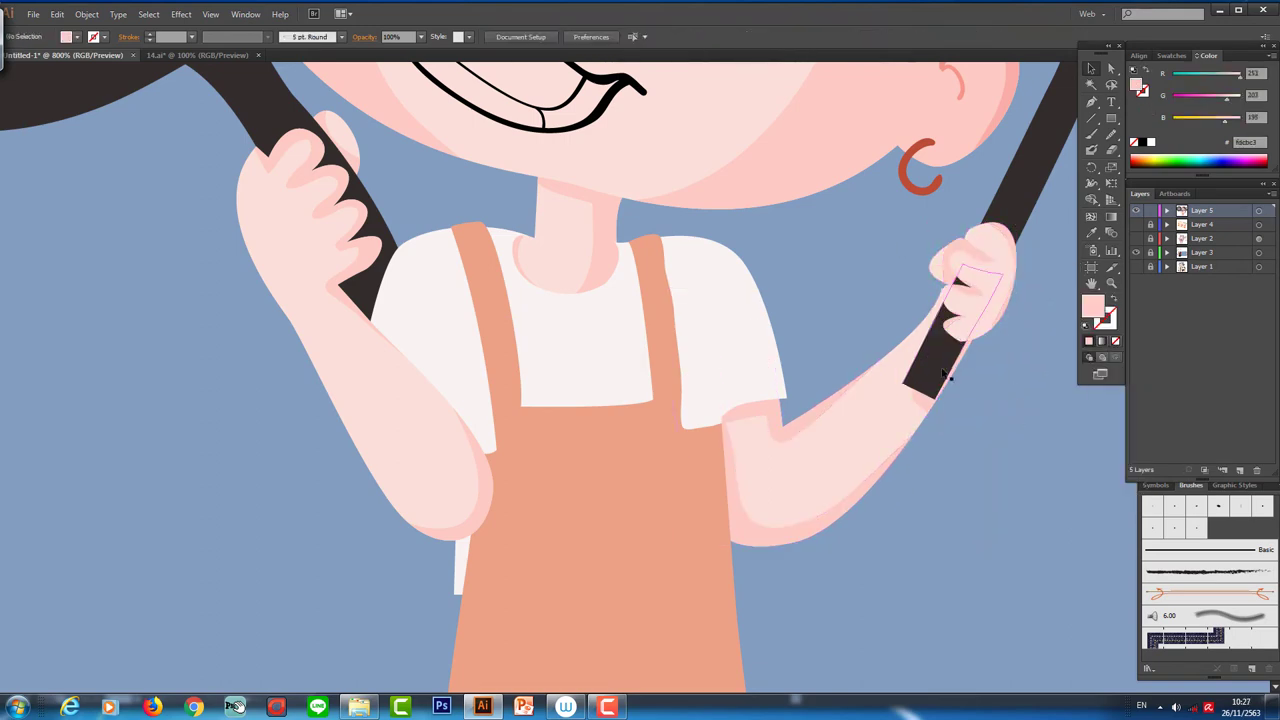
- Bring the overalls into view and tweak anchors on the overalls strap
scroll(903, 370, "up", 3)
scroll(903, 370, "down", 3)
left_click(760, 430)
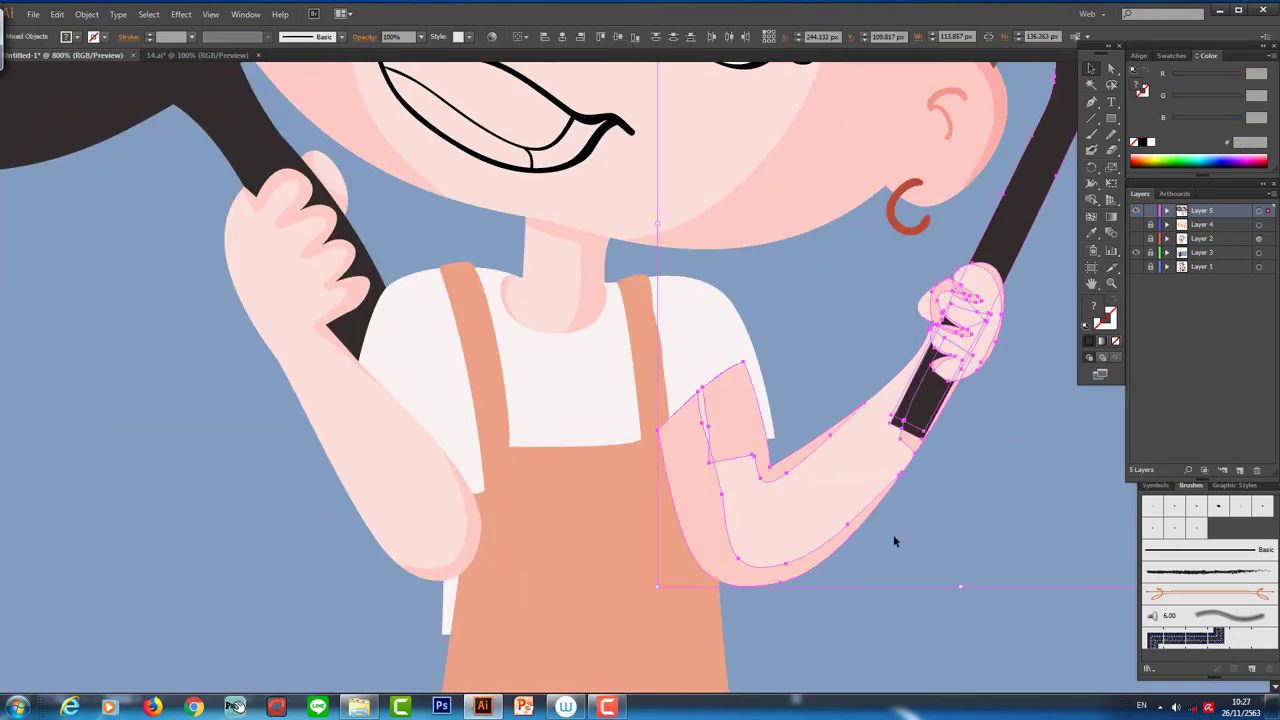
scroll(893, 534, "down", 1)
left_click(883, 521)
left_click_drag(883, 521, 1011, 556)
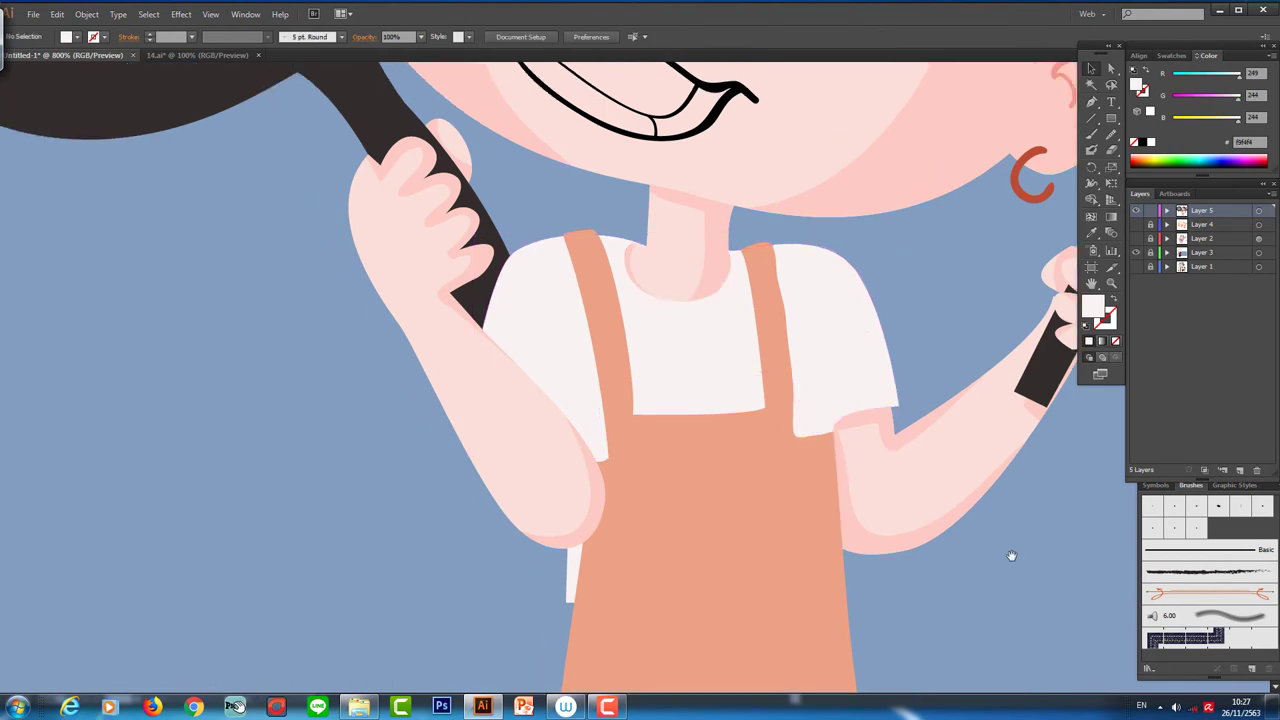
left_click(795, 344)
key("a")
left_click(797, 440)
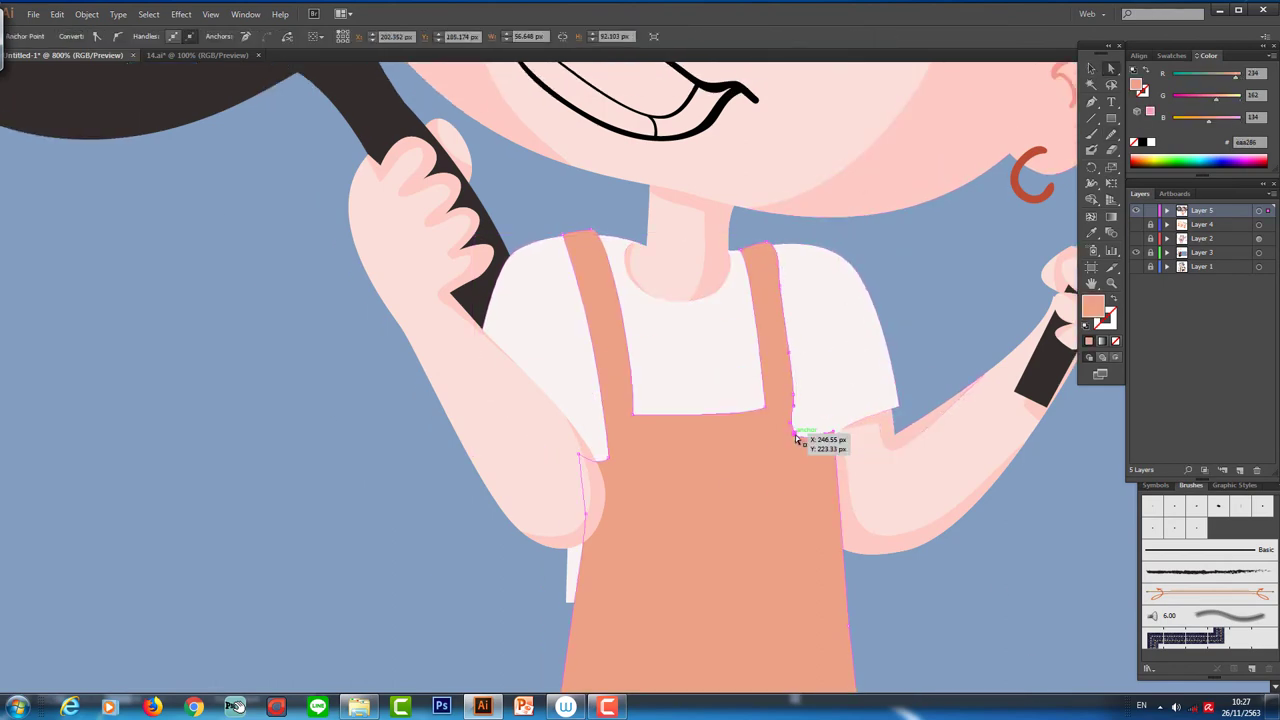
left_click(852, 553)
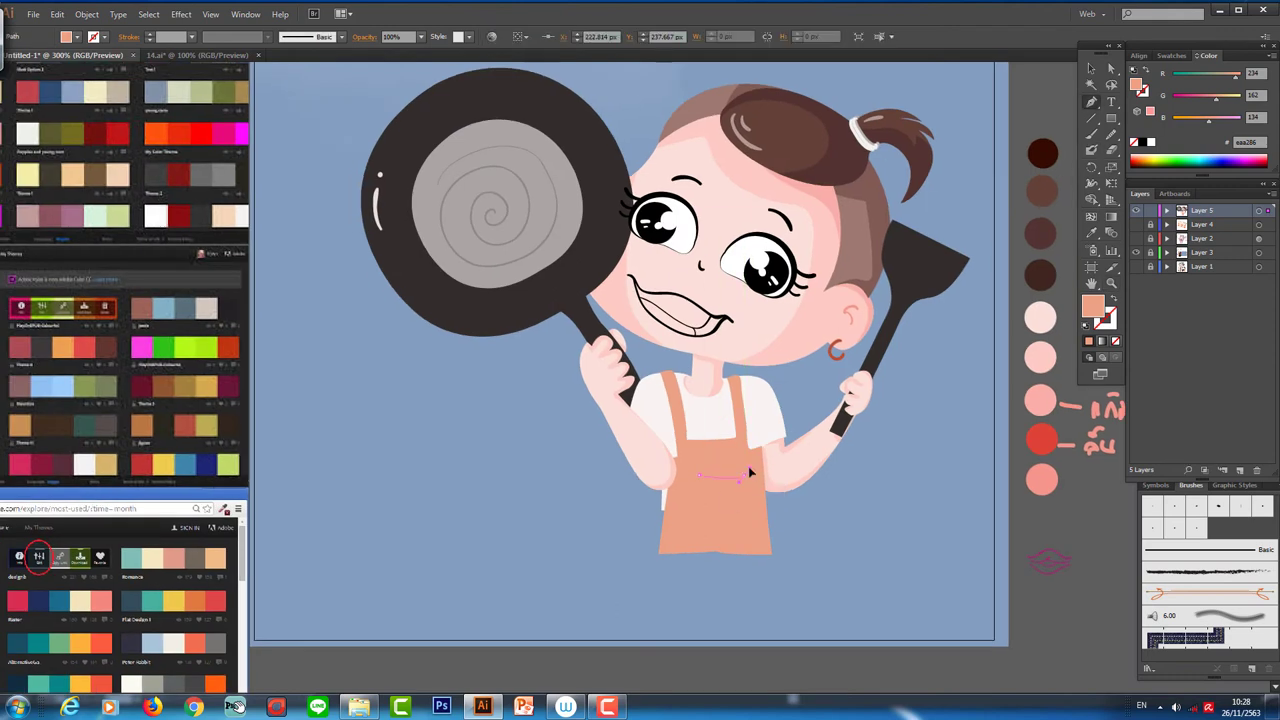
- Draw darker shading along the apron strap and side, and reshape the curved pocket line
left_click_drag(737, 503, 724, 519)
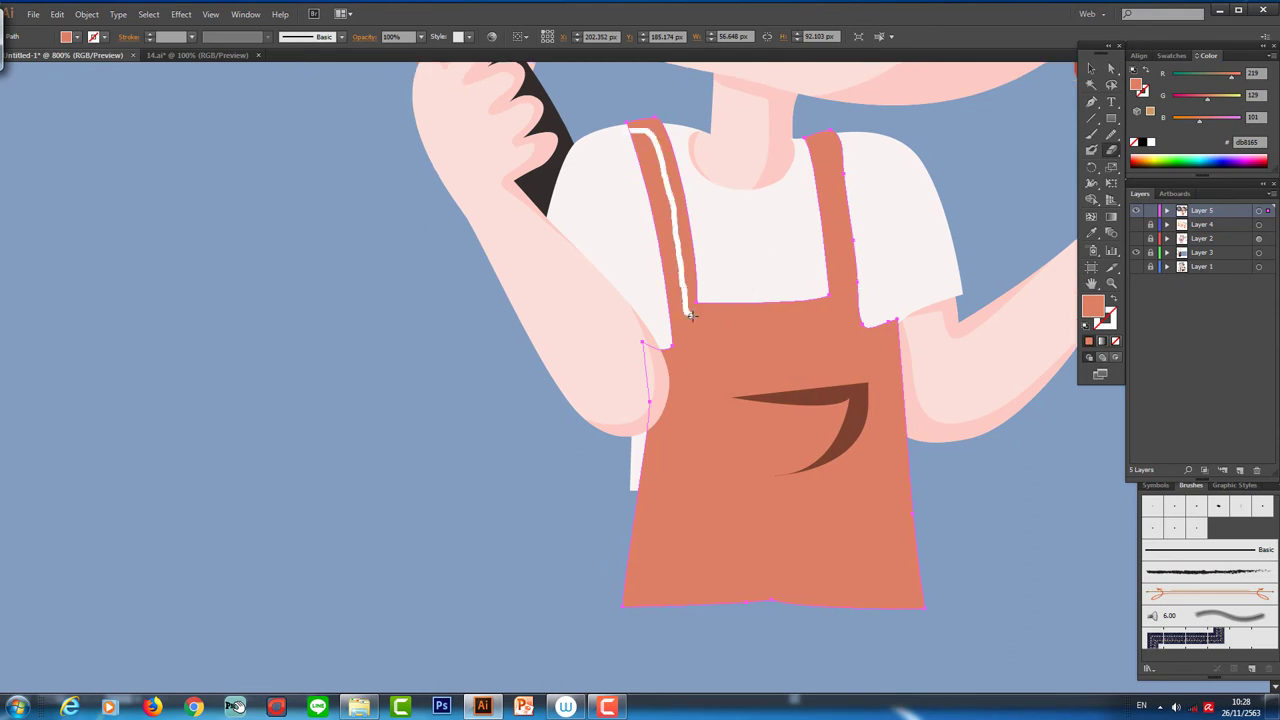
left_click_drag(690, 315, 678, 171)
left_click_drag(878, 428, 880, 598)
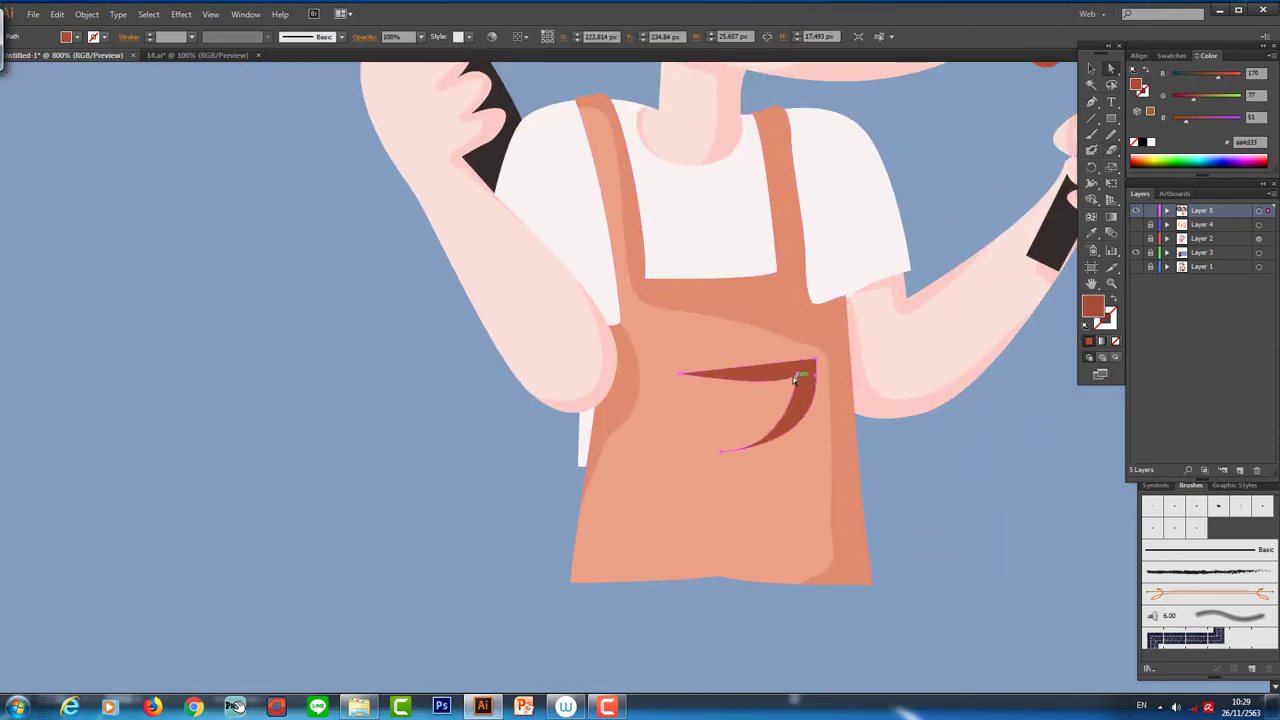
left_click_drag(795, 378, 817, 378)
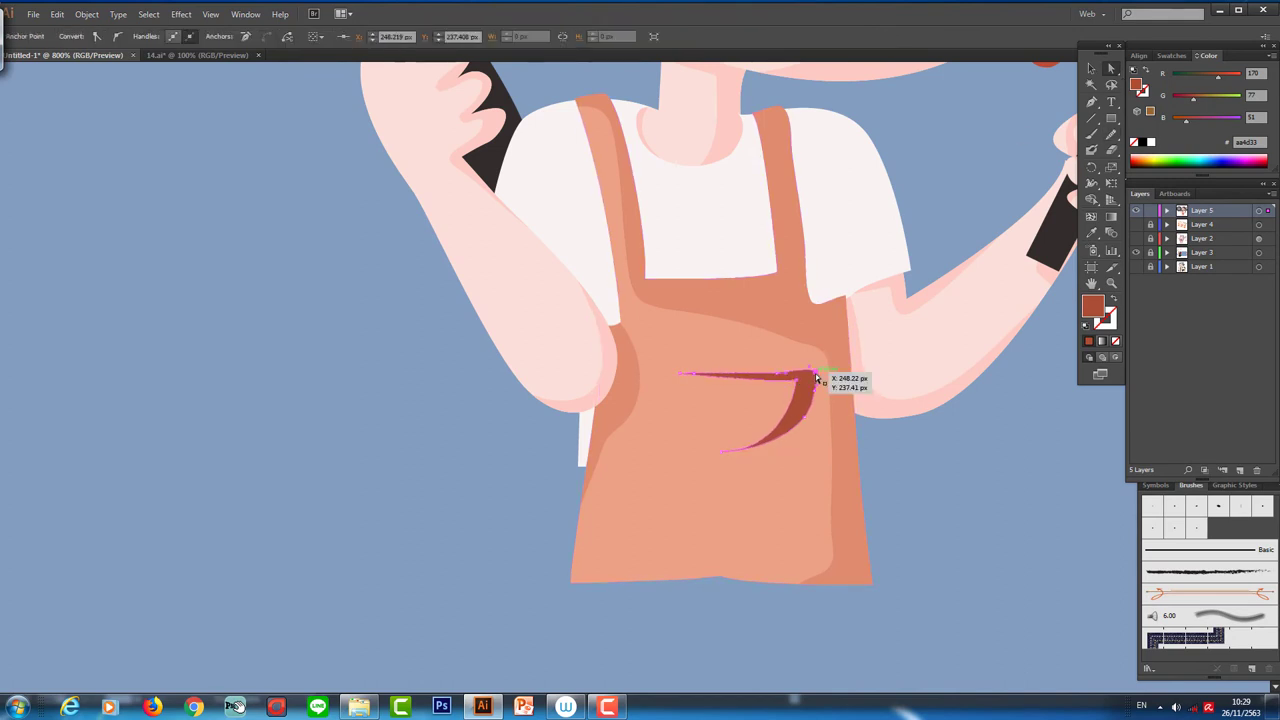
- Start a fold crease at the apron hem and remove the stray path
key("ctrl+minus")
key("ctrl+minus")
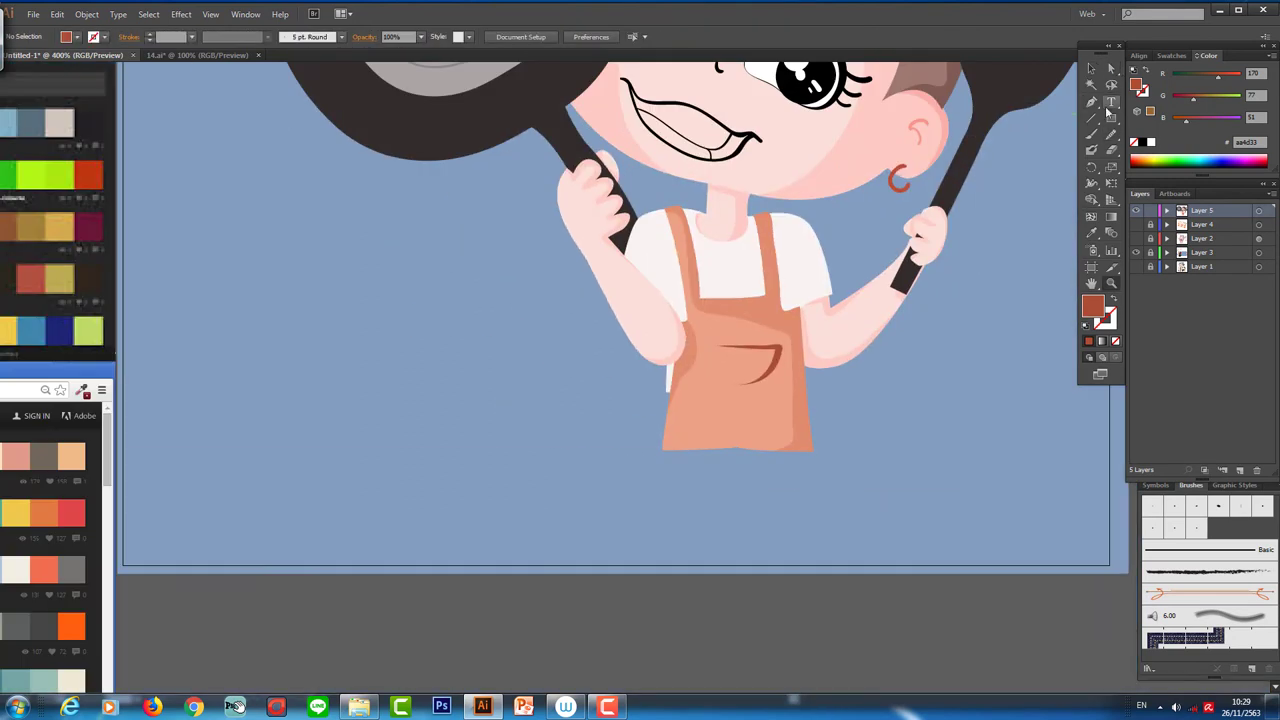
key("p")
left_click(667, 430)
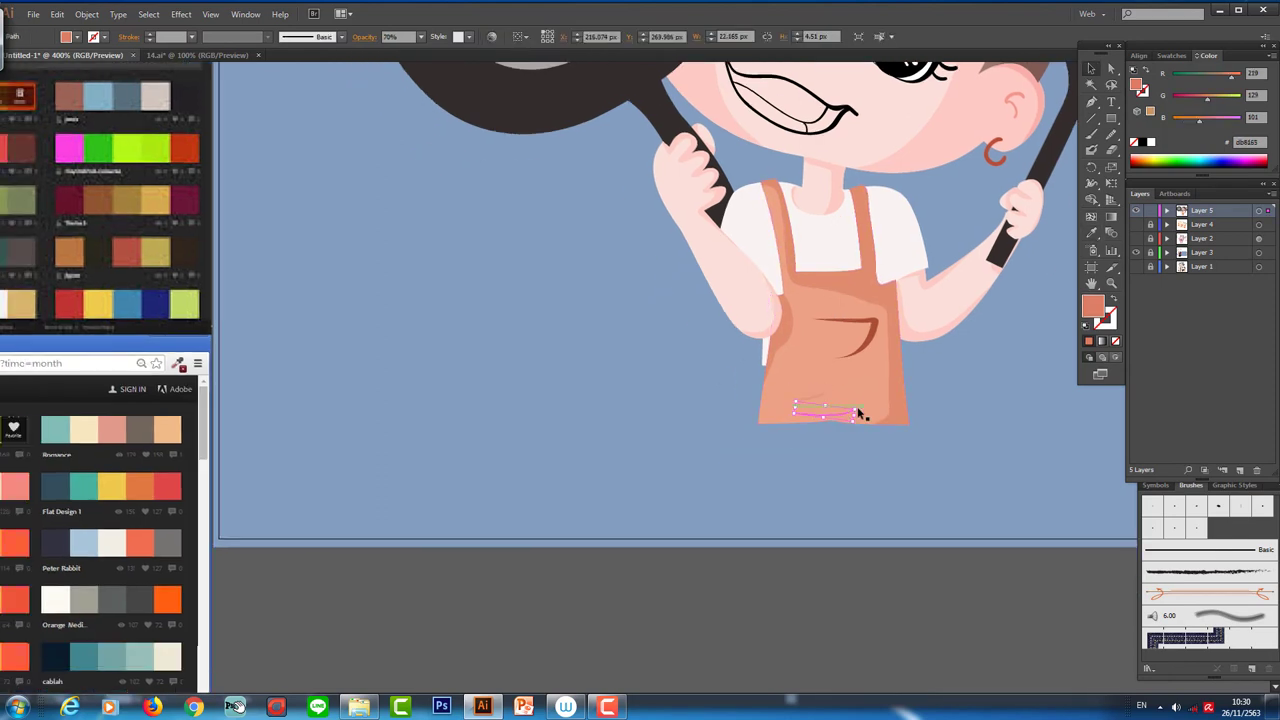
key("ctrl+shift+a")
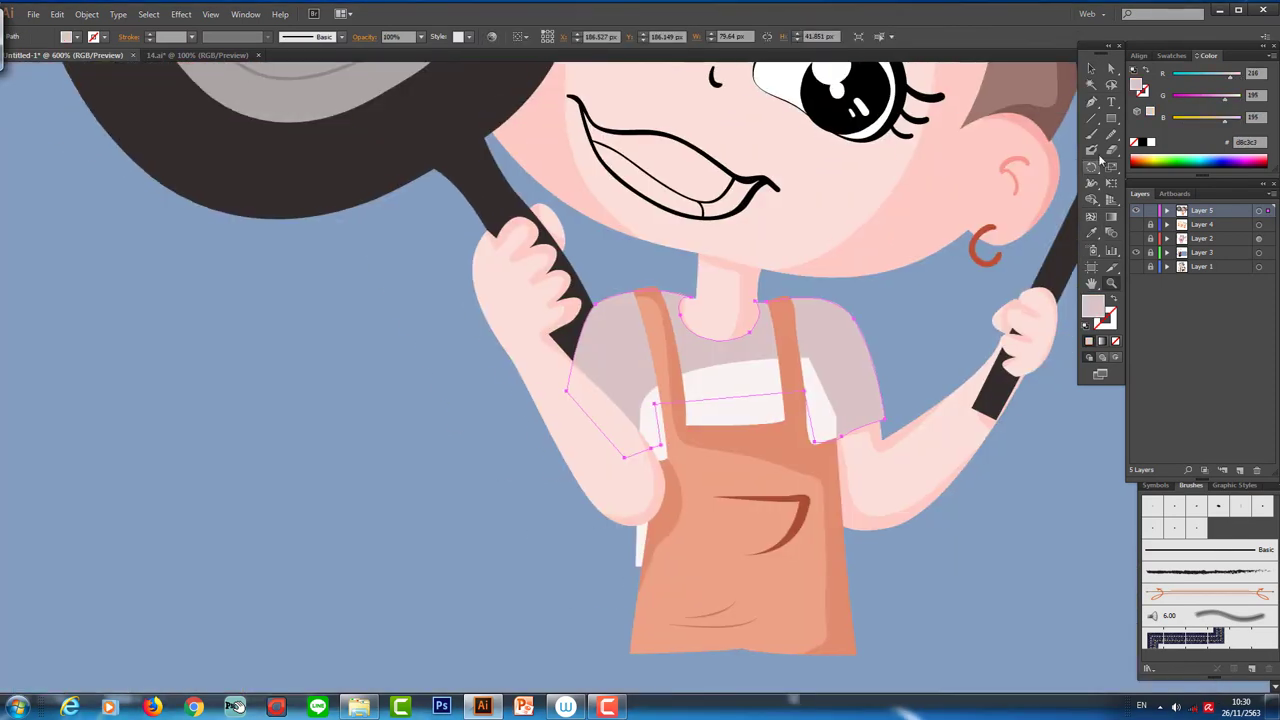
- Group the collar and shirt shading shapes, then view the whole character
left_click_drag(687, 170, 727, 188)
left_click(718, 345, "shift")
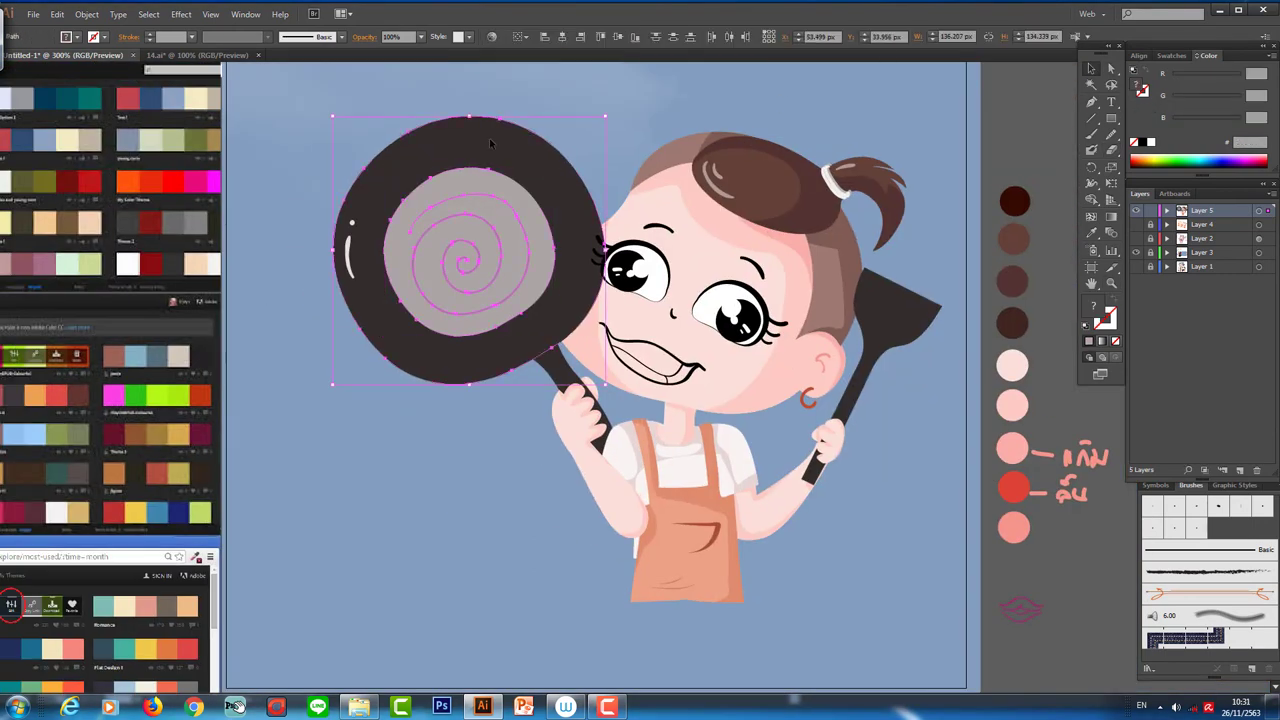
right_click(364, 262)
left_click(449, 258)
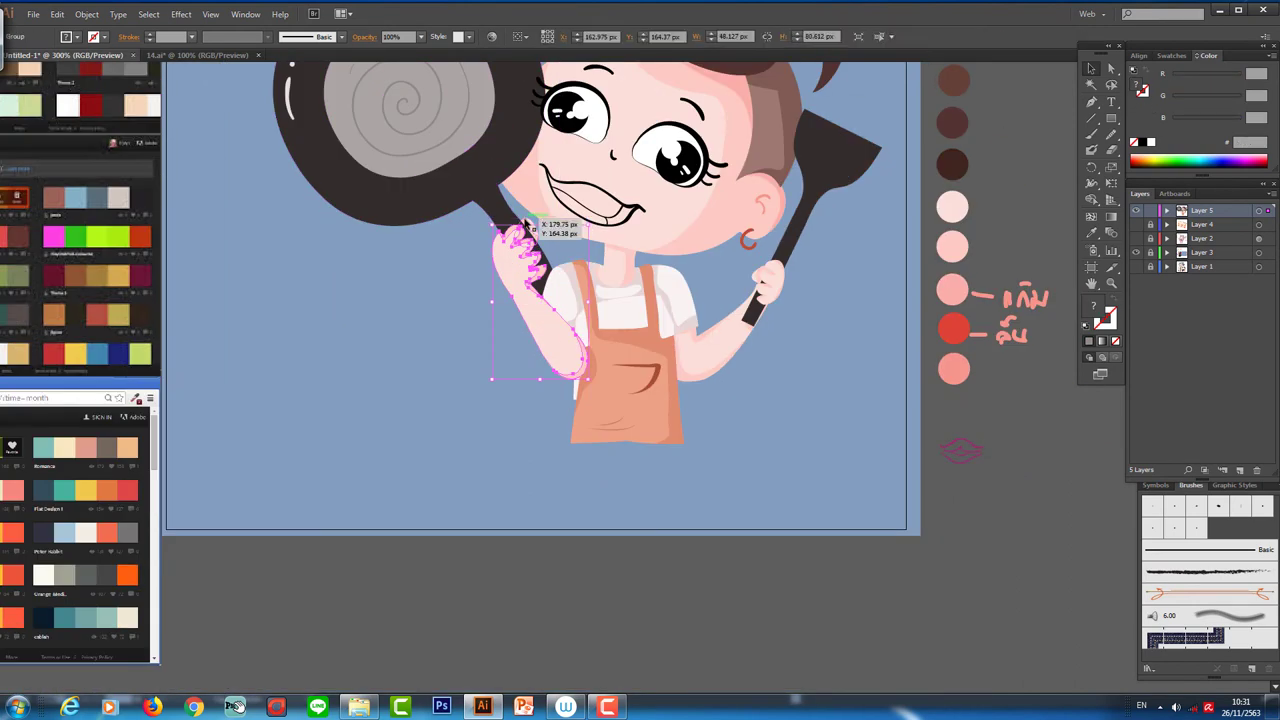
left_click(527, 222)
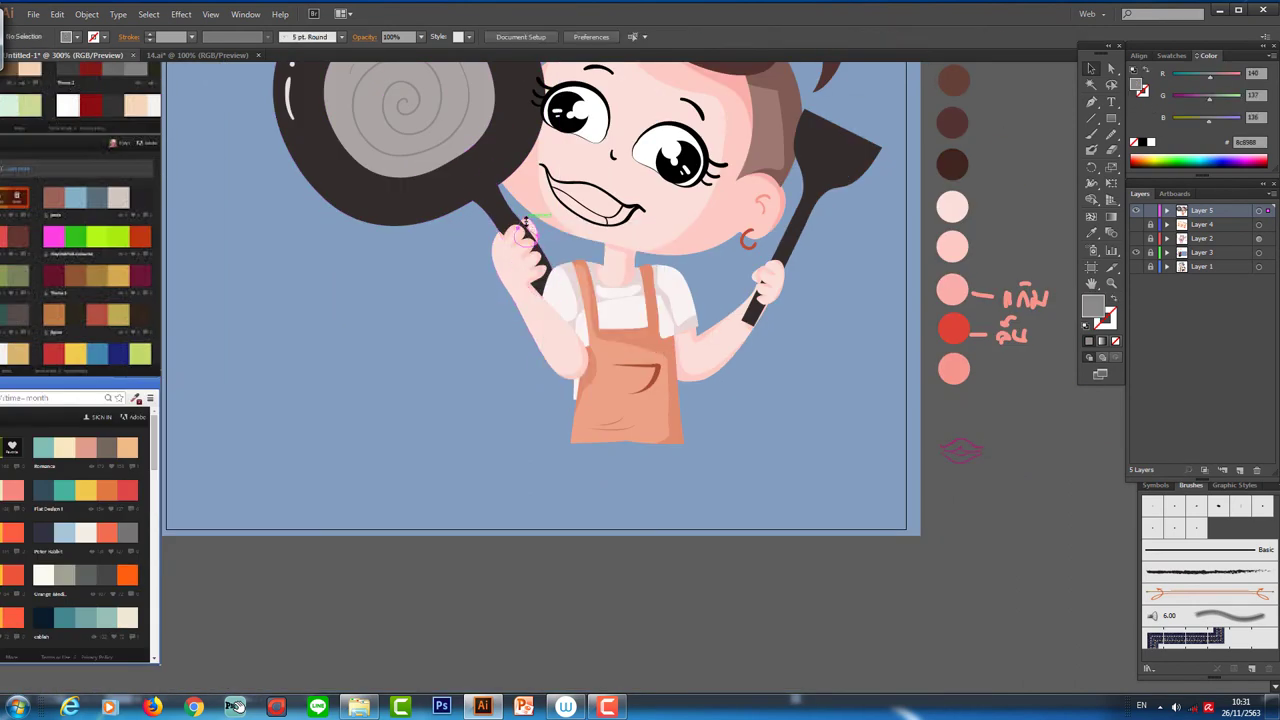
left_click(523, 420)
left_click(661, 370, "alt")
- Zoom in on the mouth and set a white fill for the Blob Brush
left_click(700, 250)
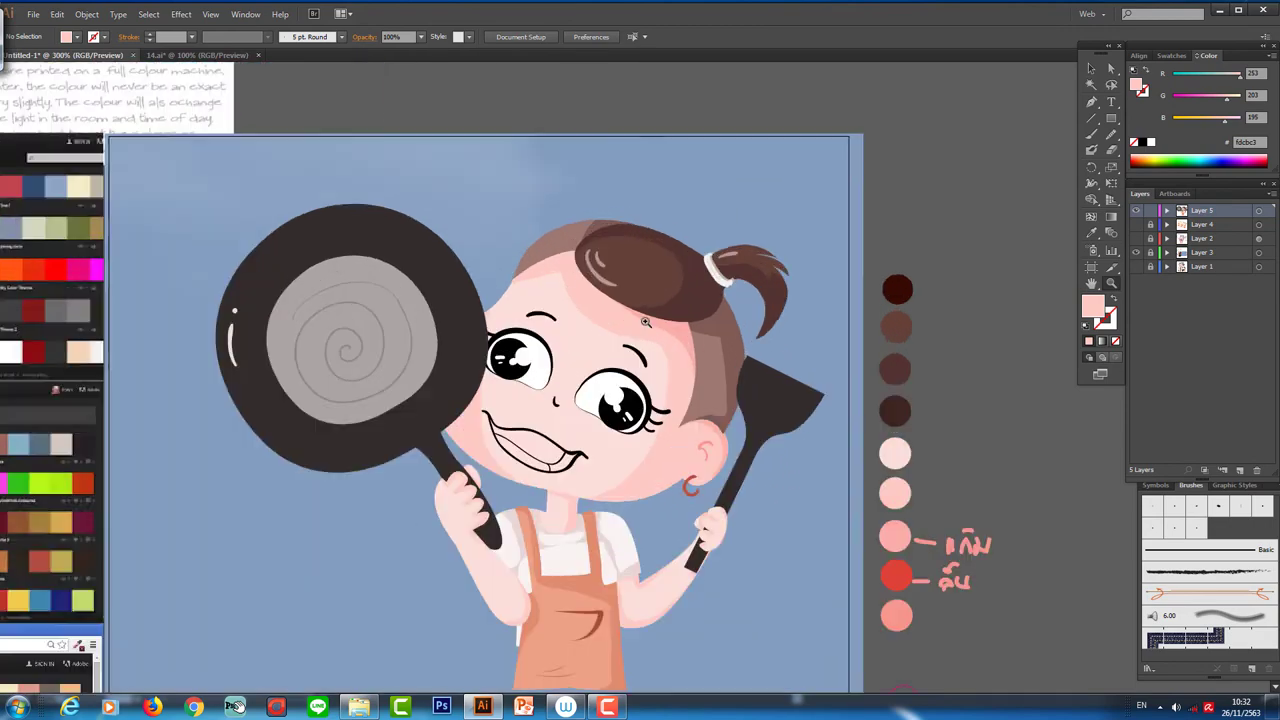
left_click(780, 220)
left_click(848, 200)
left_click(820, 390)
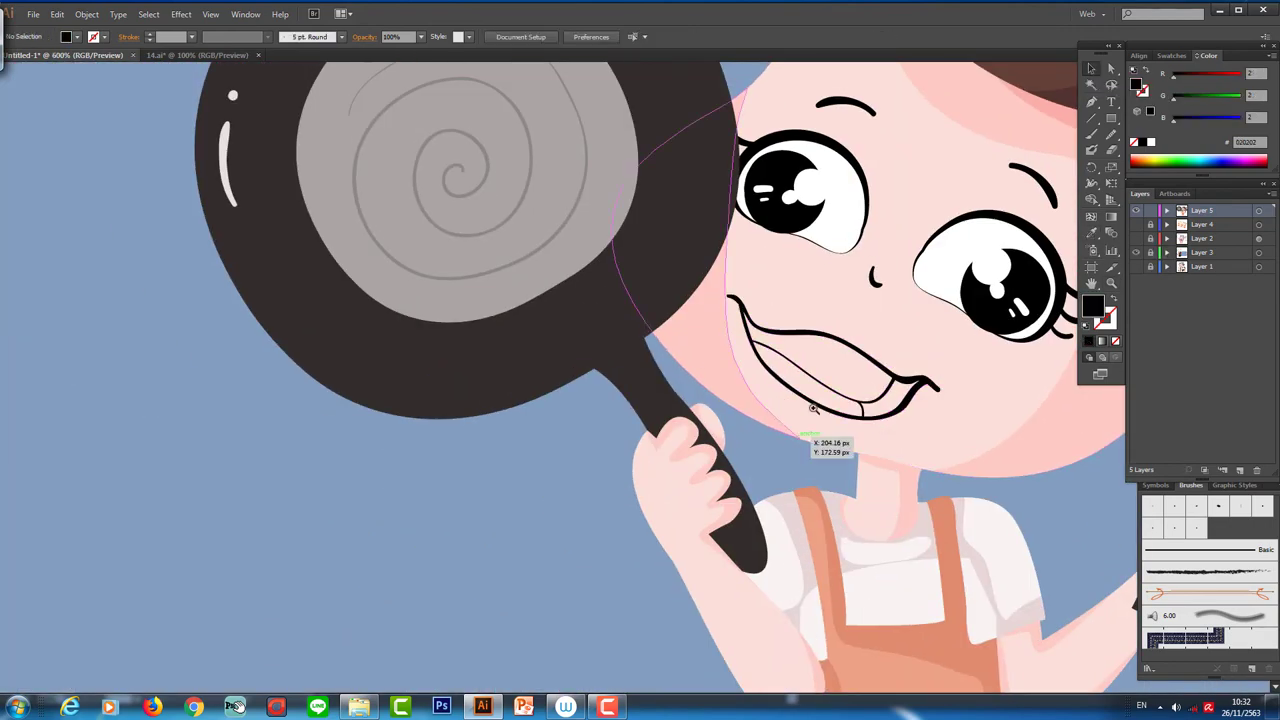
left_click(814, 420)
double_click(1092, 306)
left_click(965, 306)
left_click(1093, 152)
key("ctrl+plus")
- Paint white teeth across the open mouth up to the corner
left_click_drag(800, 410, 850, 550)
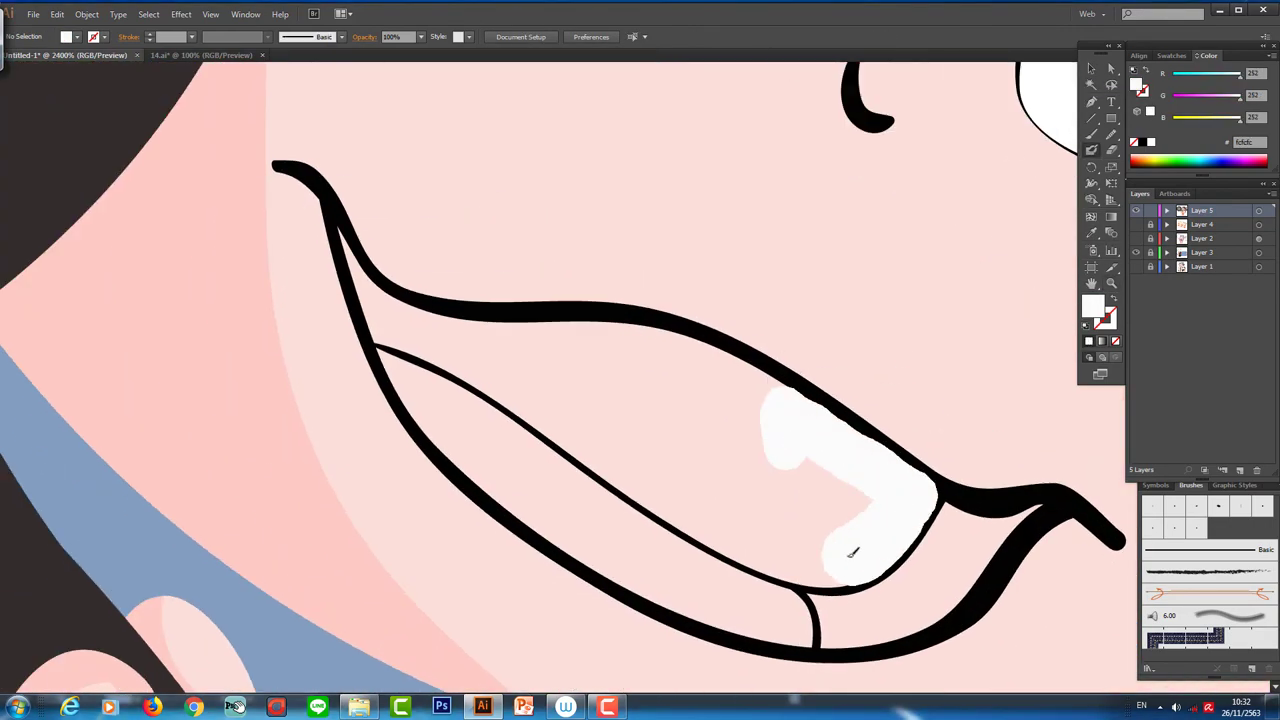
left_click_drag(760, 450, 820, 580)
left_click_drag(650, 380, 850, 420)
left_click(545, 372)
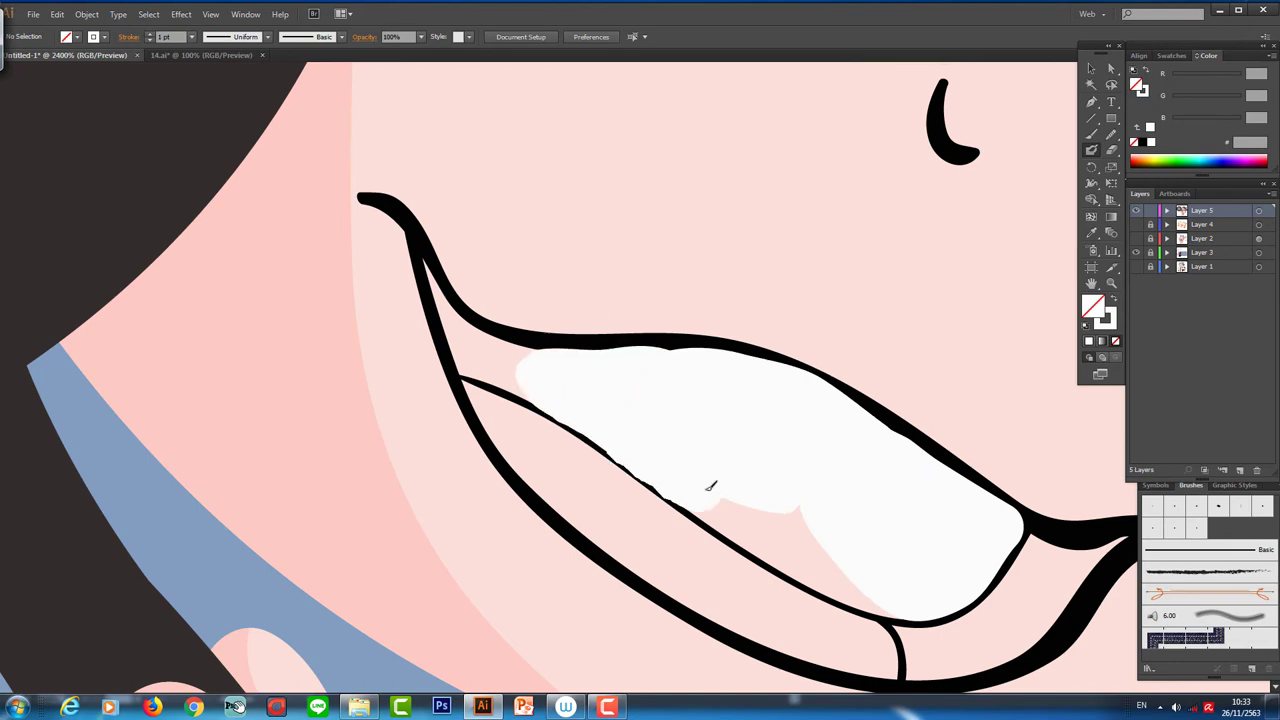
left_click_drag(810, 556, 860, 600)
left_click_drag(886, 526, 1057, 569)
left_click_drag(598, 295, 612, 340)
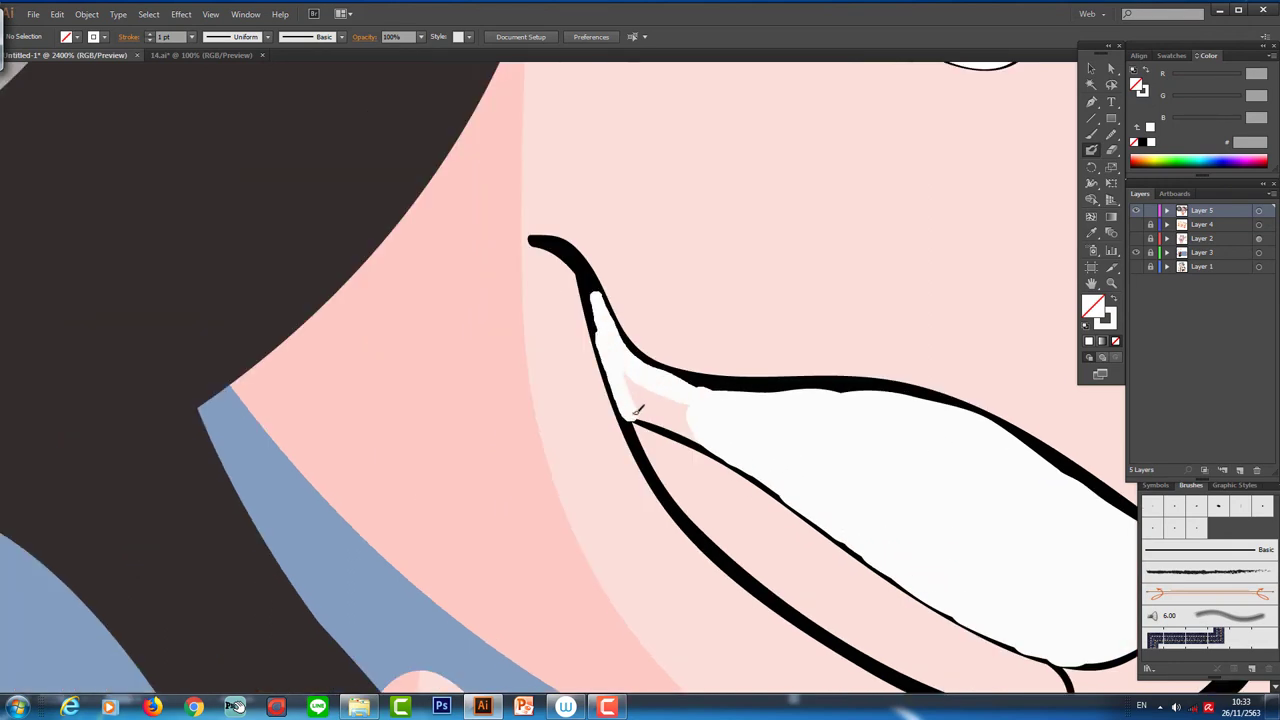
- Eyedrop the pink, light skin pink and red swatch colours
key("ctrl+minus")
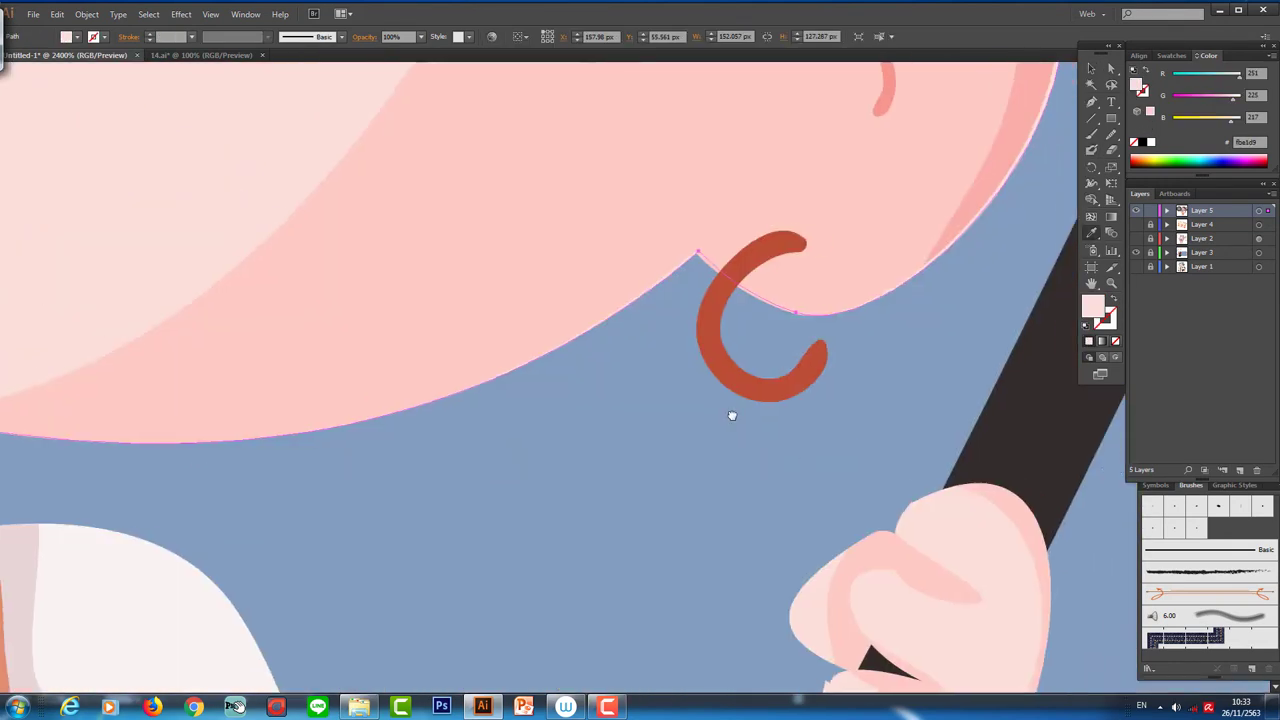
key("i")
left_click(880, 325)
key("ctrl+plus")
left_click(820, 537)
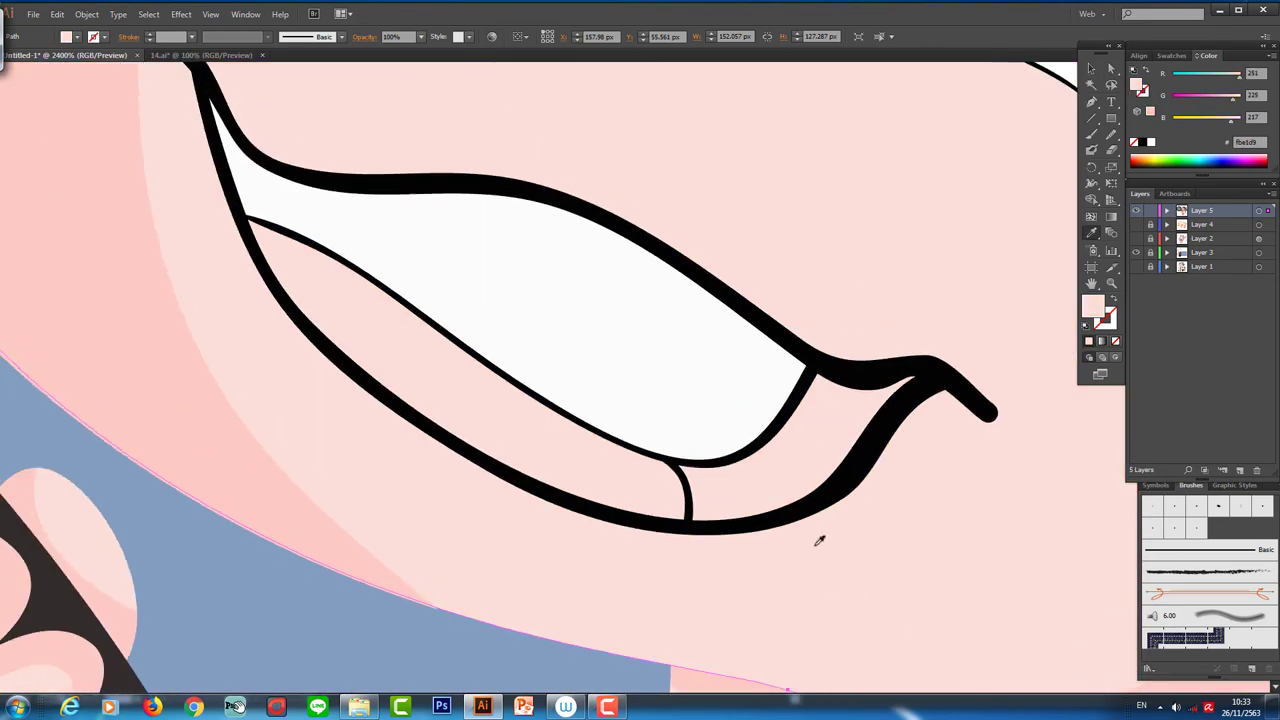
key("ctrl+minus")
left_click(731, 389)
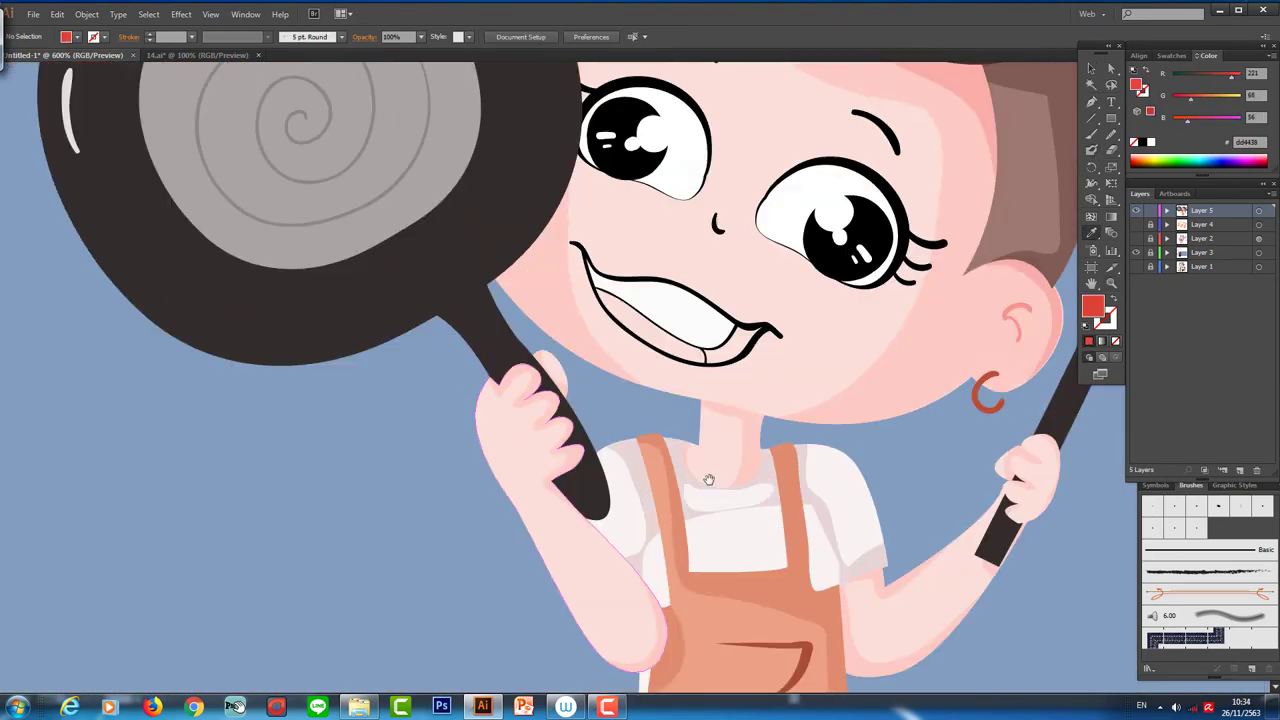
key("ctrl+plus")
- Paint the lower inner mouth red with the brush
left_click(565, 370)
key("b")
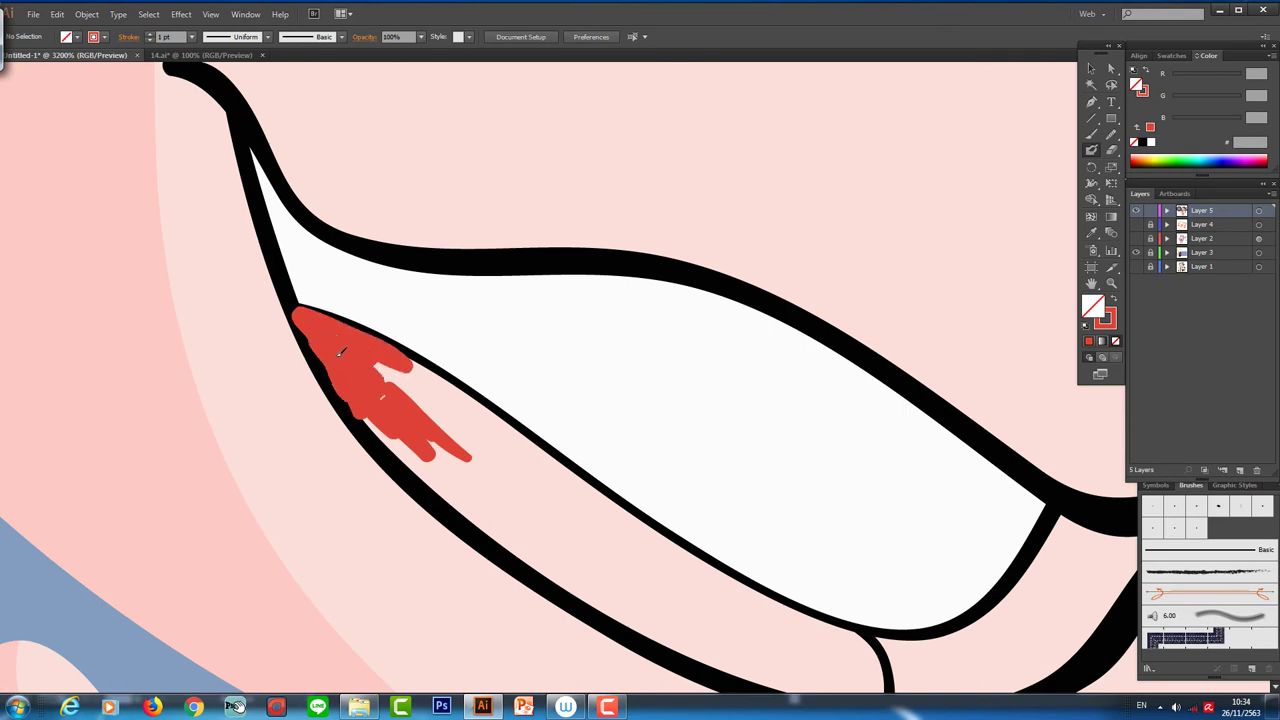
mouse_move(340, 352)
left_mouse_down()
mouse_move(480, 500)
mouse_move(590, 545)
mouse_move(375, 415)
mouse_move(641, 537)
mouse_move(425, 478)
left_mouse_up()
left_click_drag(621, 505, 716, 567)
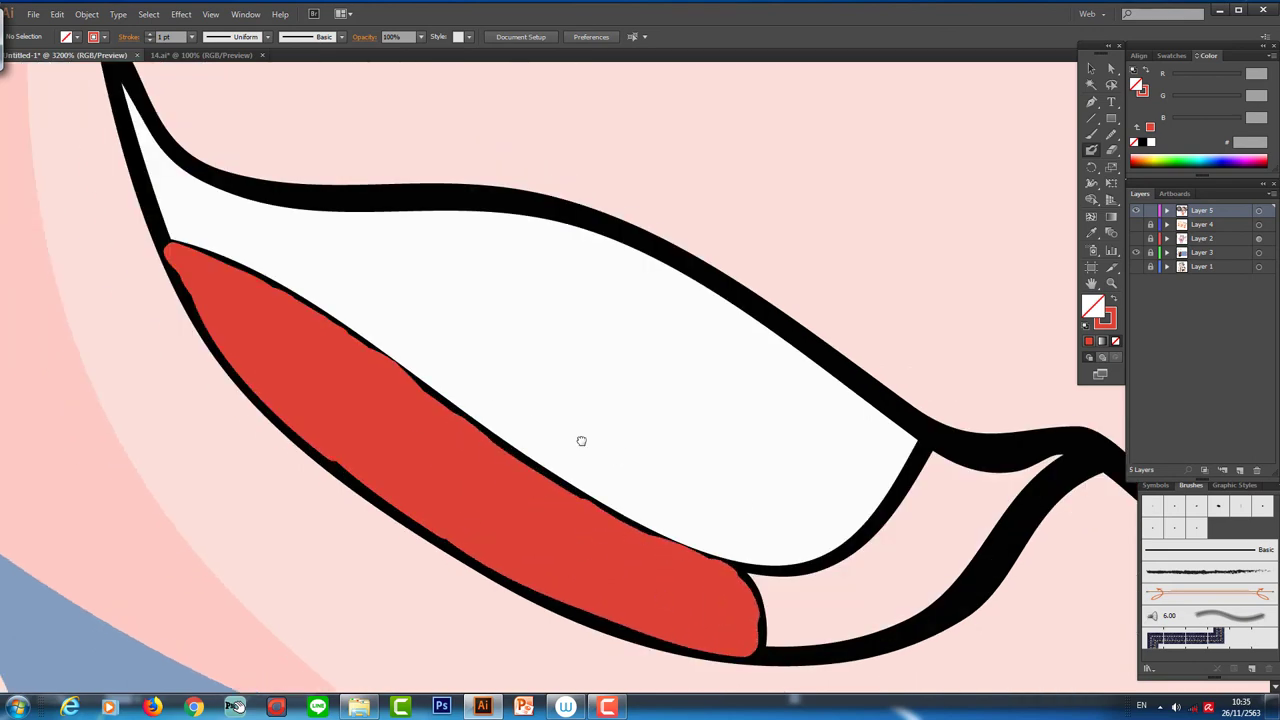
left_click_drag(581, 441, 678, 471)
- Paint pink lip shapes at the mouth corner
key("v")
left_click(937, 388)
scroll(563, 486, "down", 5)
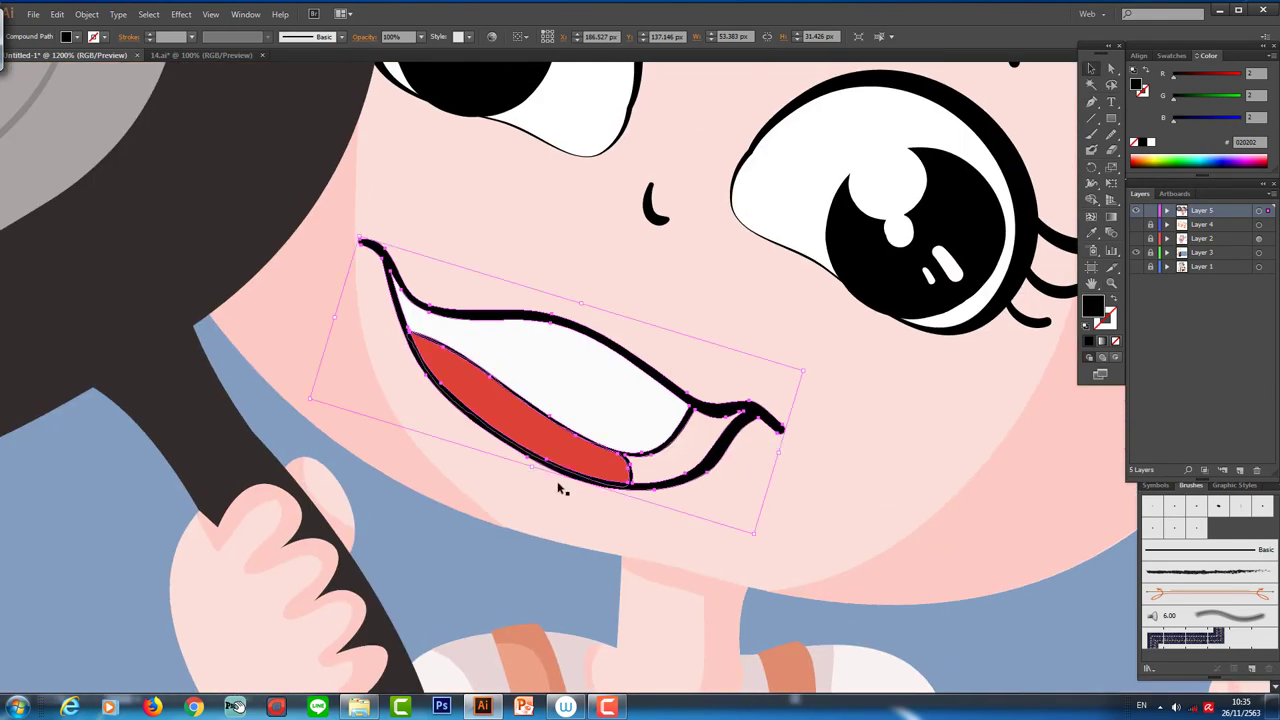
scroll(730, 495, "up", 5)
scroll(730, 495, "up", 3)
scroll(743, 571, "up", 3)
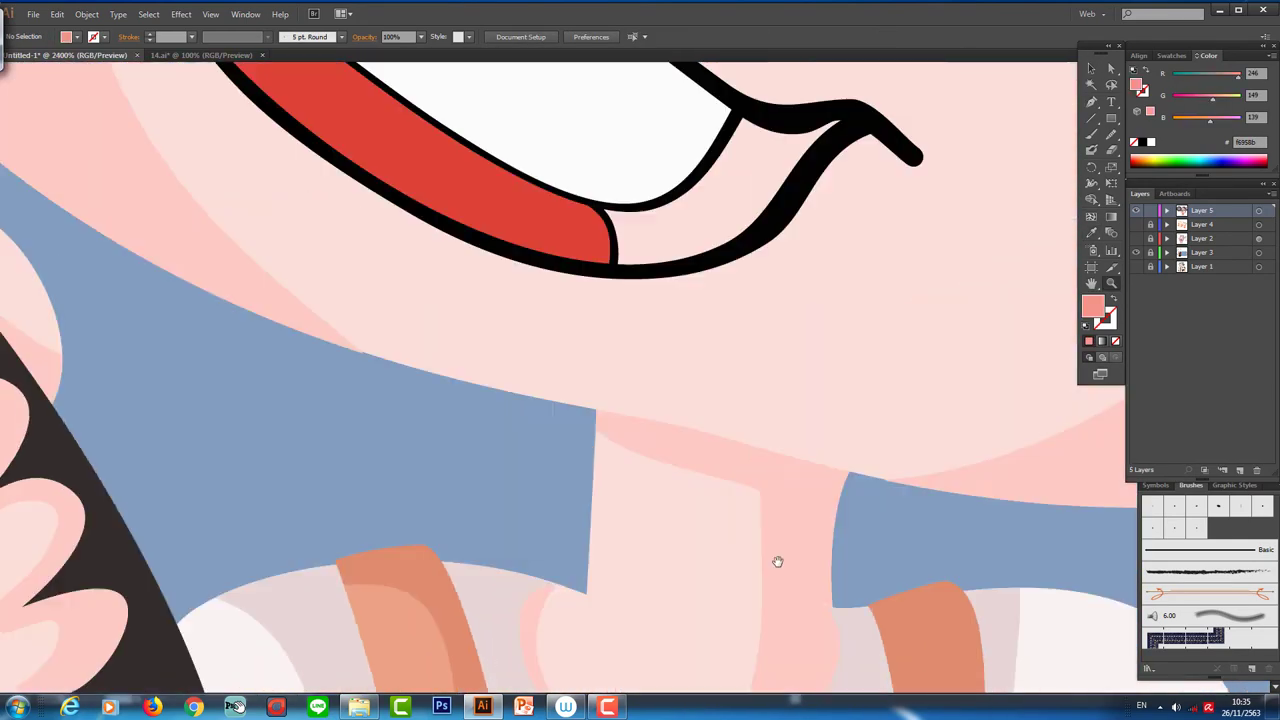
scroll(777, 557, "up", 3)
key("b")
left_click_drag(775, 470, 897, 345)
left_click_drag(815, 437, 770, 470)
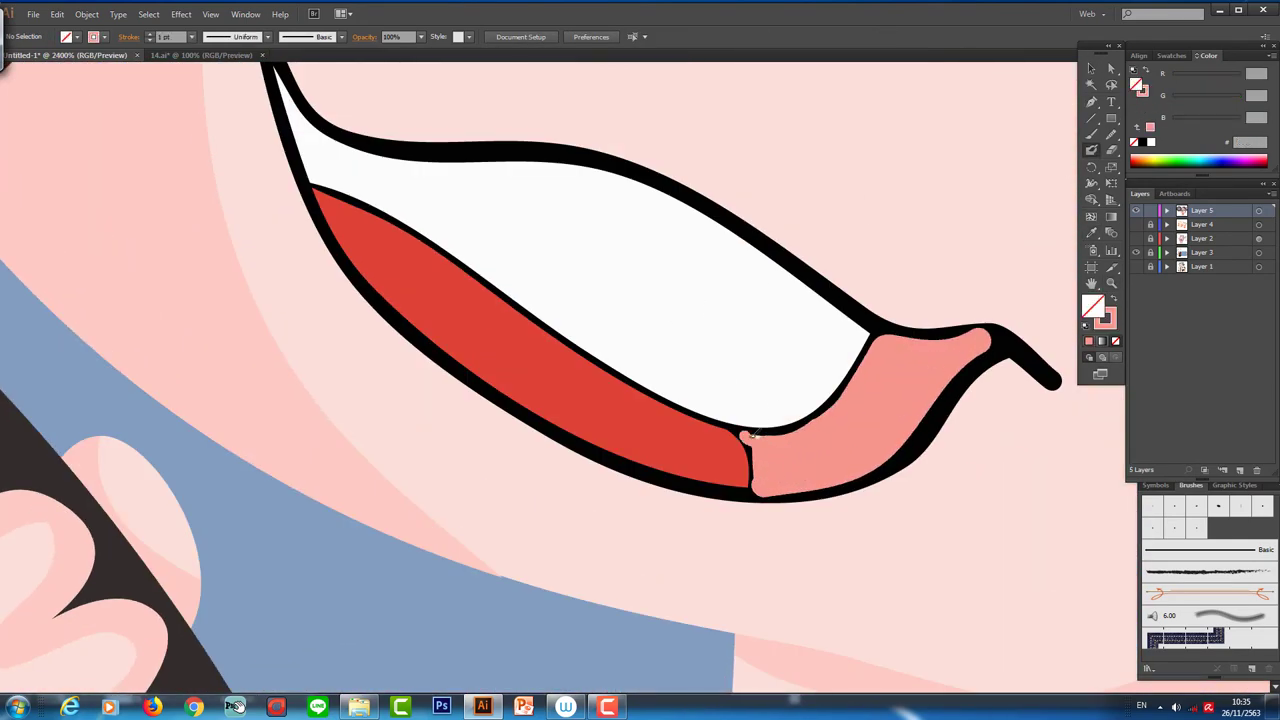
scroll(390, 305, "up", 3)
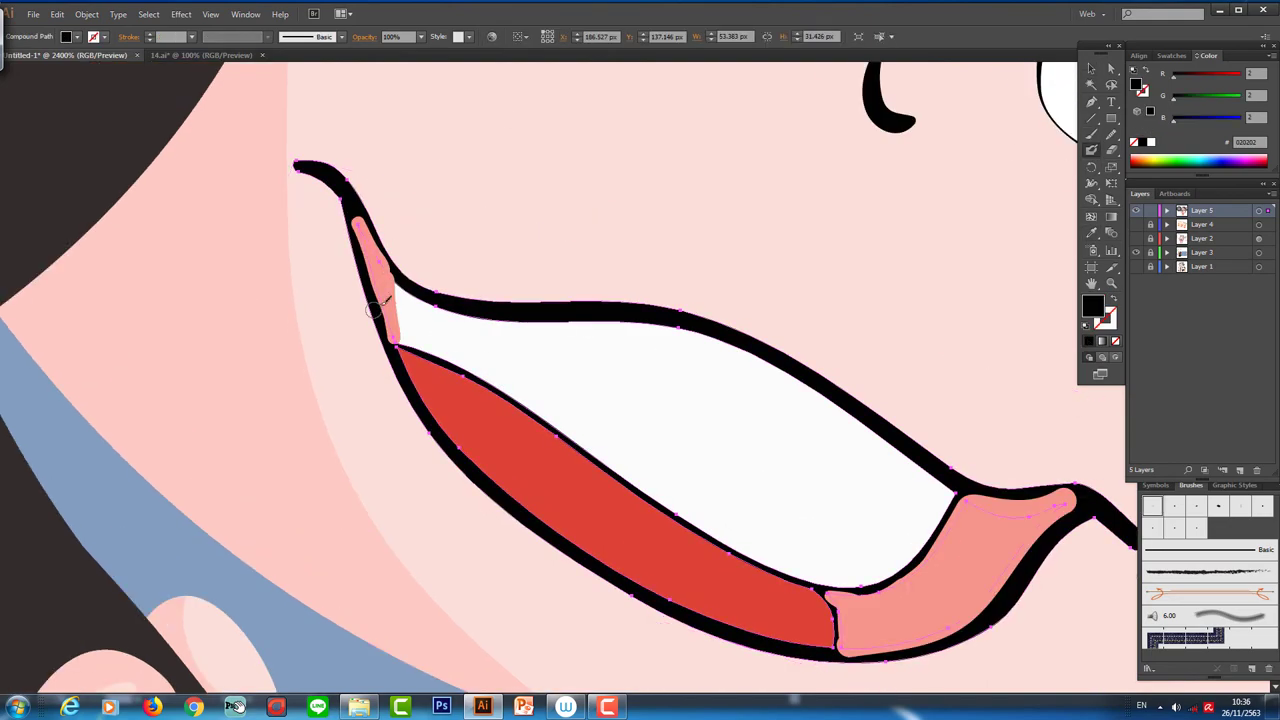
scroll(895, 614, "down", 4)
- Inspect the hands, selecting and deselecting the right hand and arm shapes
scroll(895, 614, "down", 2)
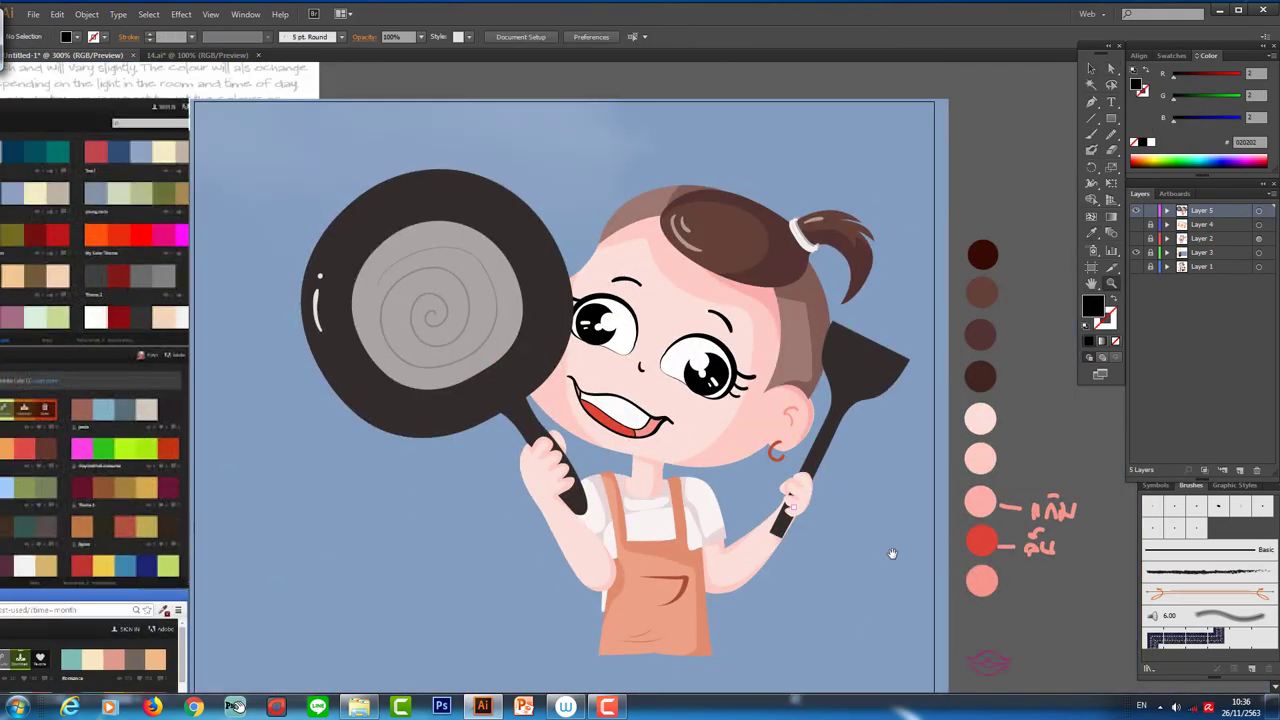
scroll(892, 553, "up", 3)
scroll(787, 469, "up", 1)
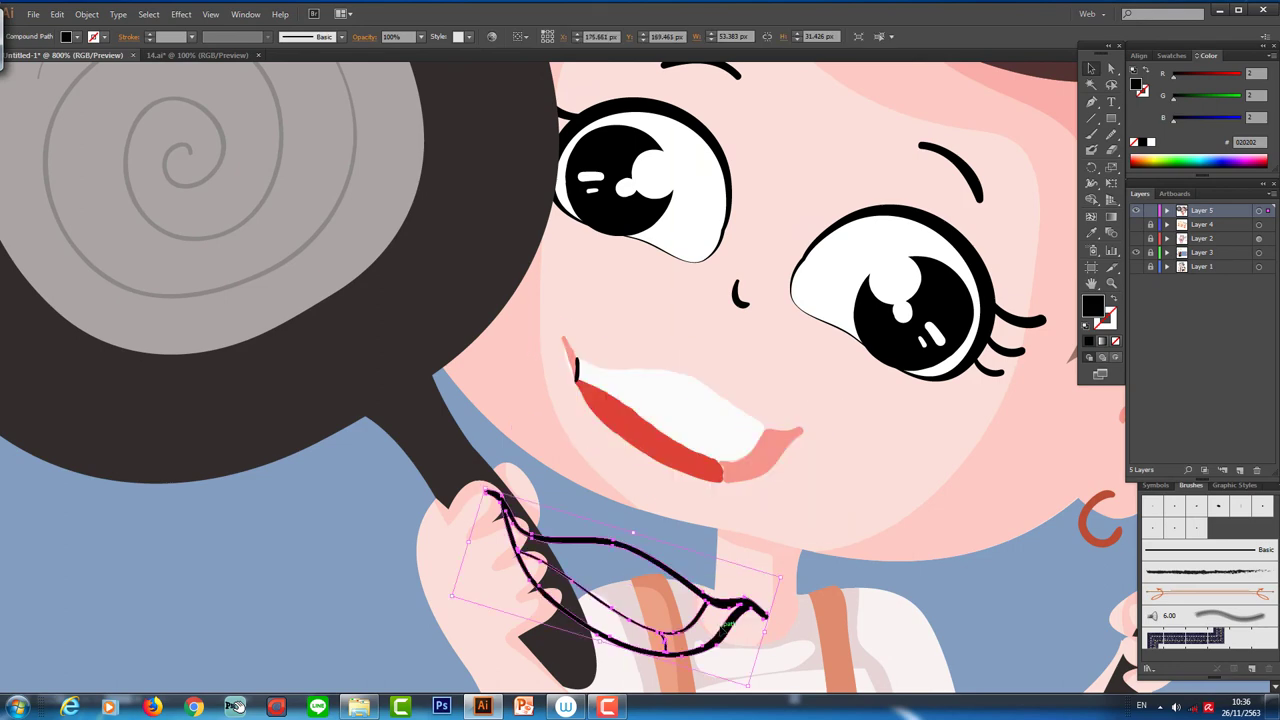
scroll(1022, 457, "down", 3)
scroll(1022, 457, "down", 3)
scroll(954, 528, "down", 2)
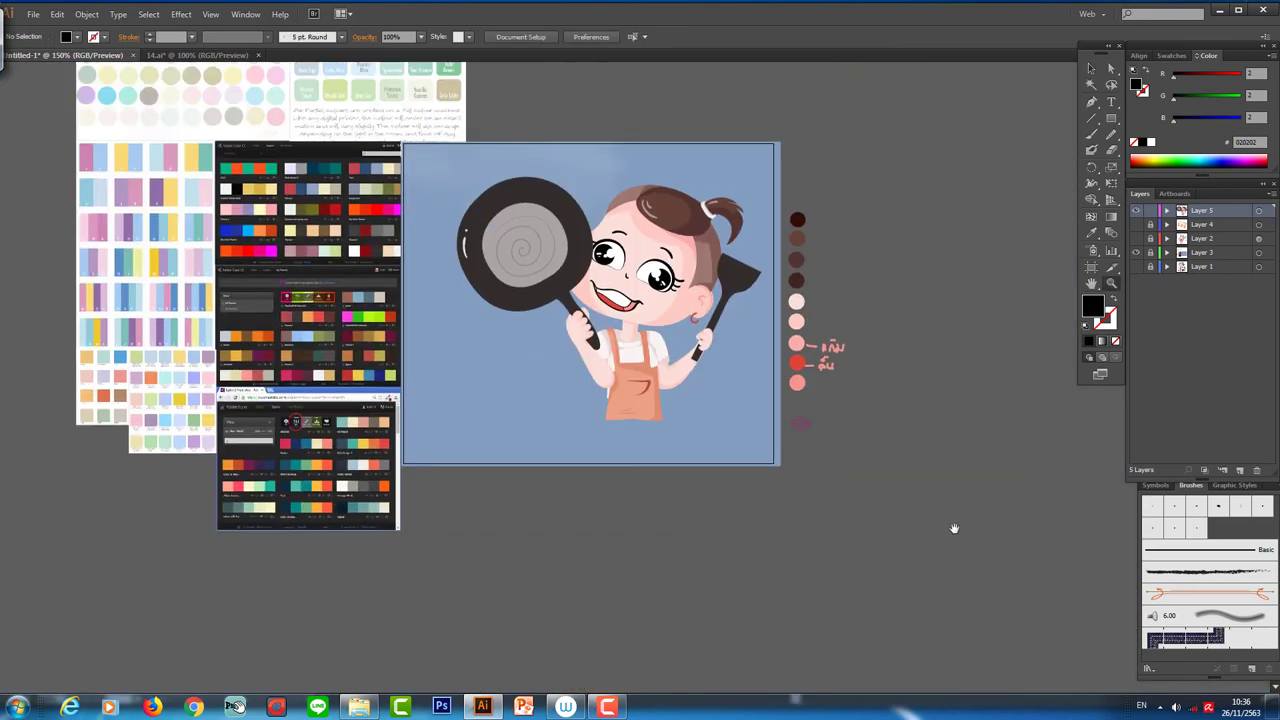
scroll(954, 528, "up", 3)
scroll(947, 281, "down", 1)
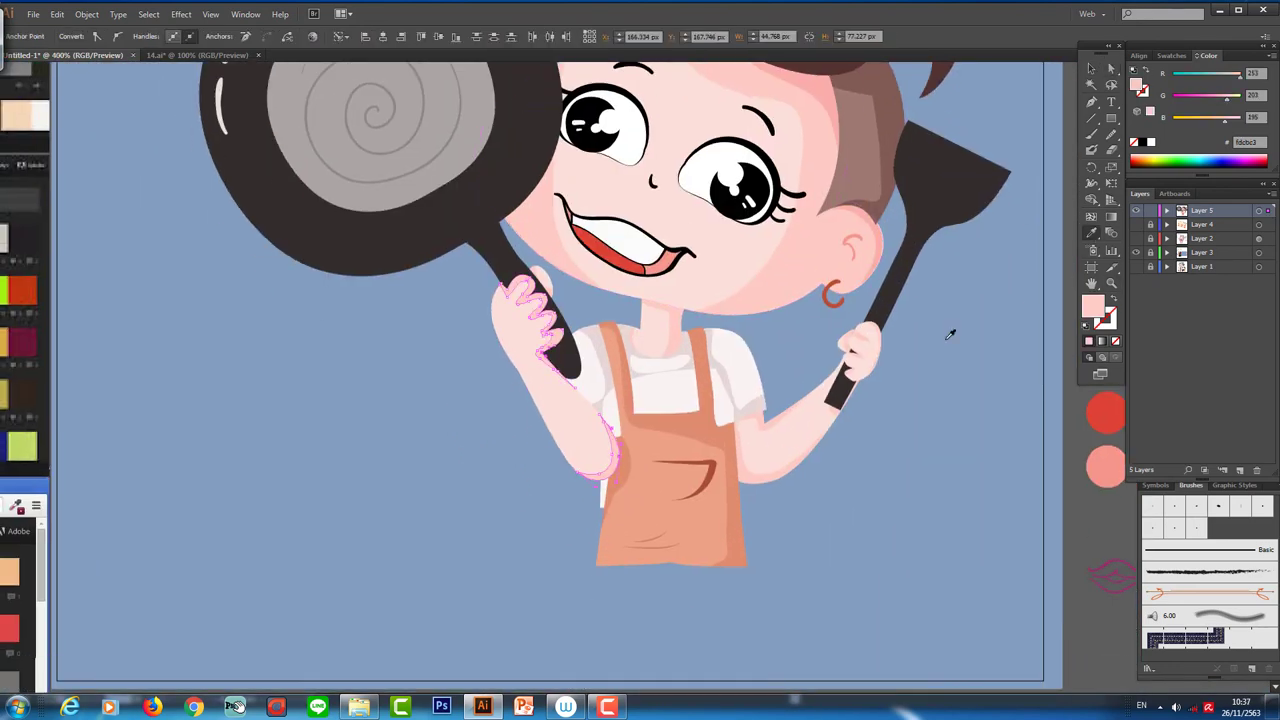
key("ctrl+shift+a")
scroll(745, 470, "up", 2)
left_click_drag(805, 410, 850, 488)
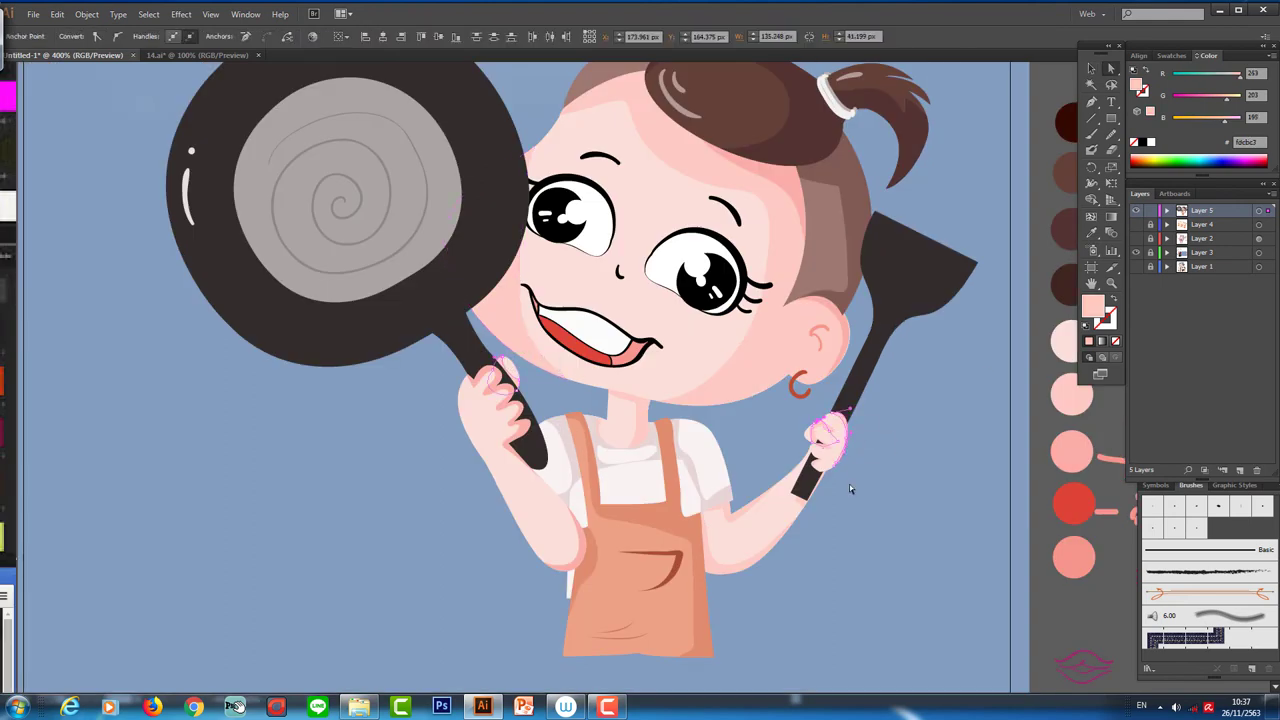
key("ctrl+shift+a")
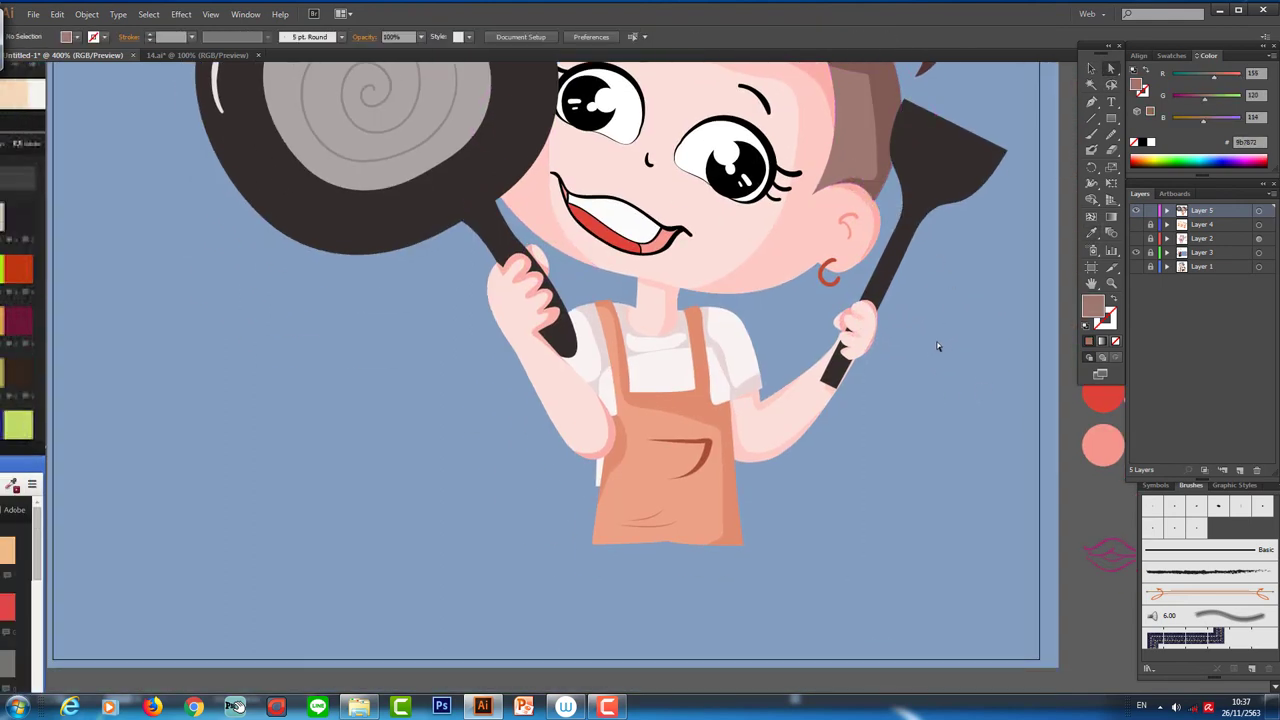
left_click(841, 332)
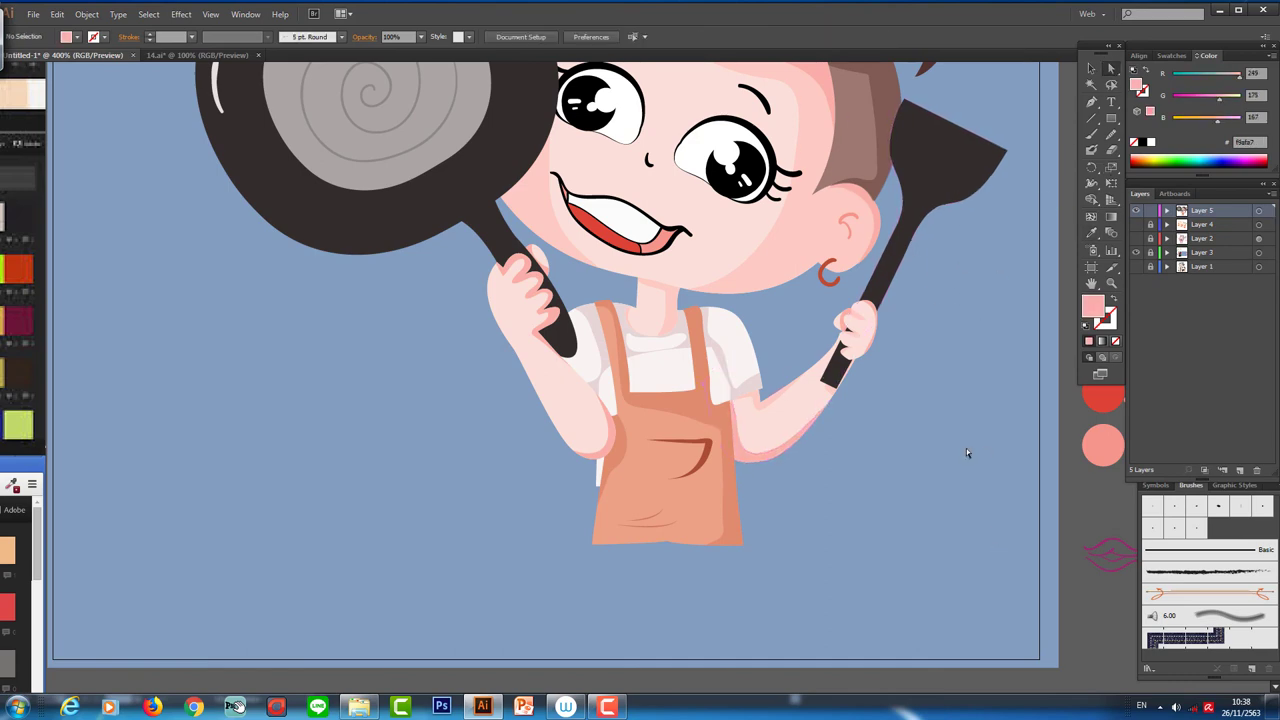
- Fit the artboard in view, zoom to 200% and select all character artwork
key("ctrl+1")
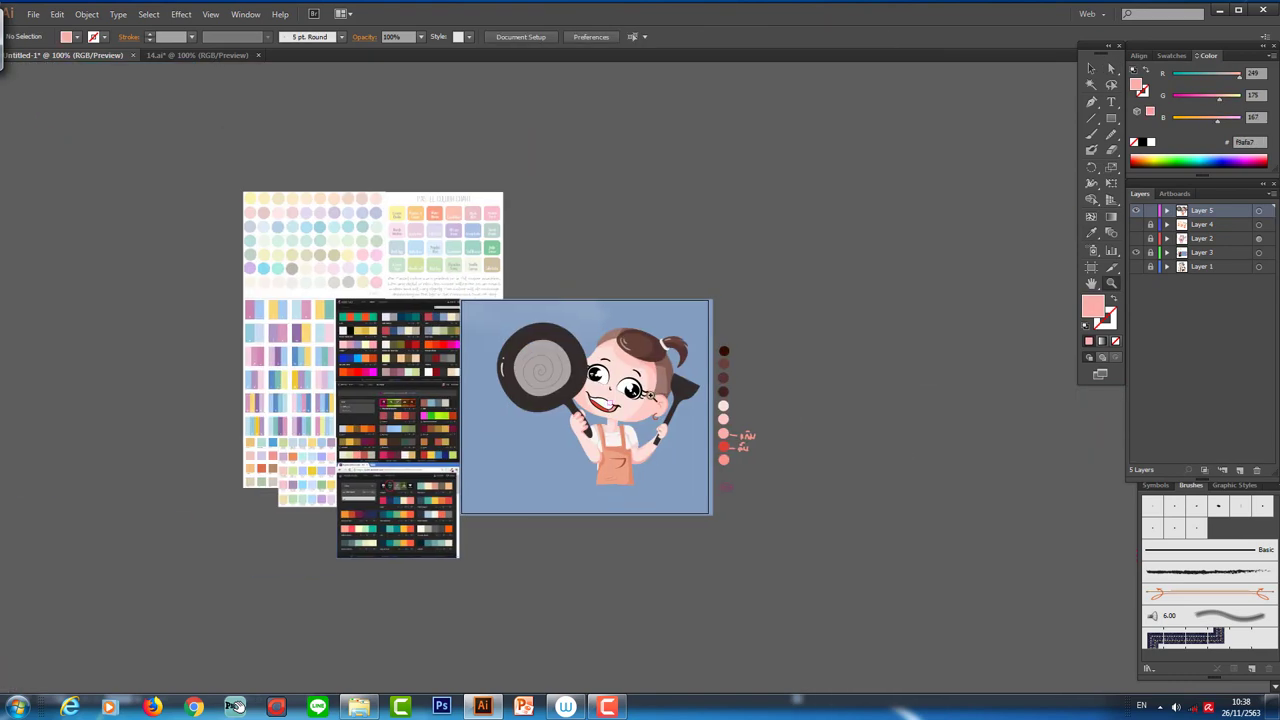
key("ctrl+plus")
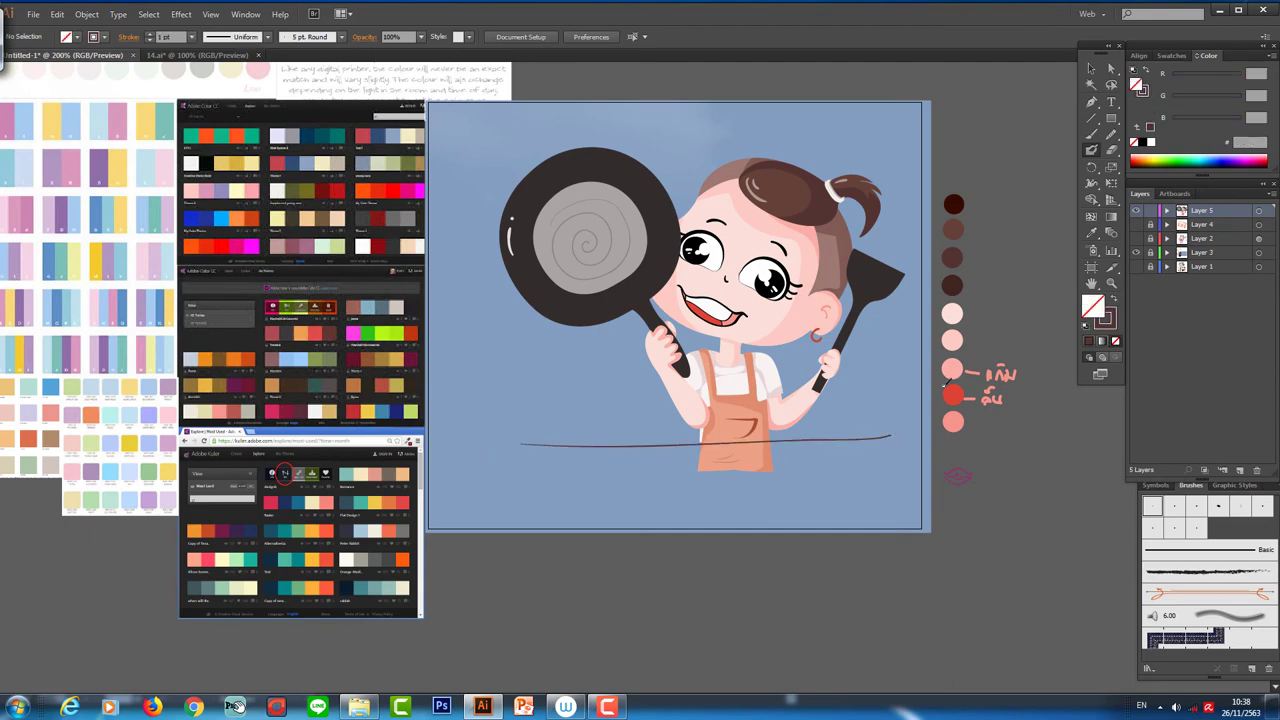
scroll(680, 330, "up", 1)
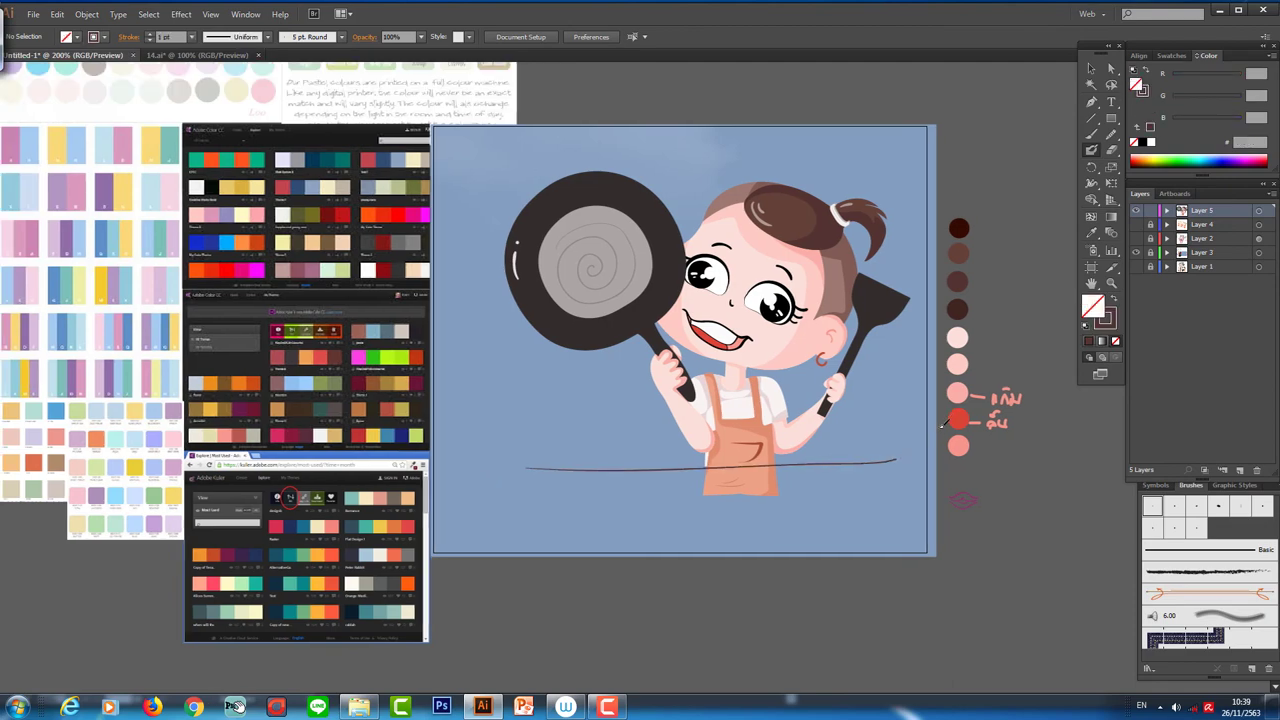
left_click(1097, 72)
key("ctrl+a")
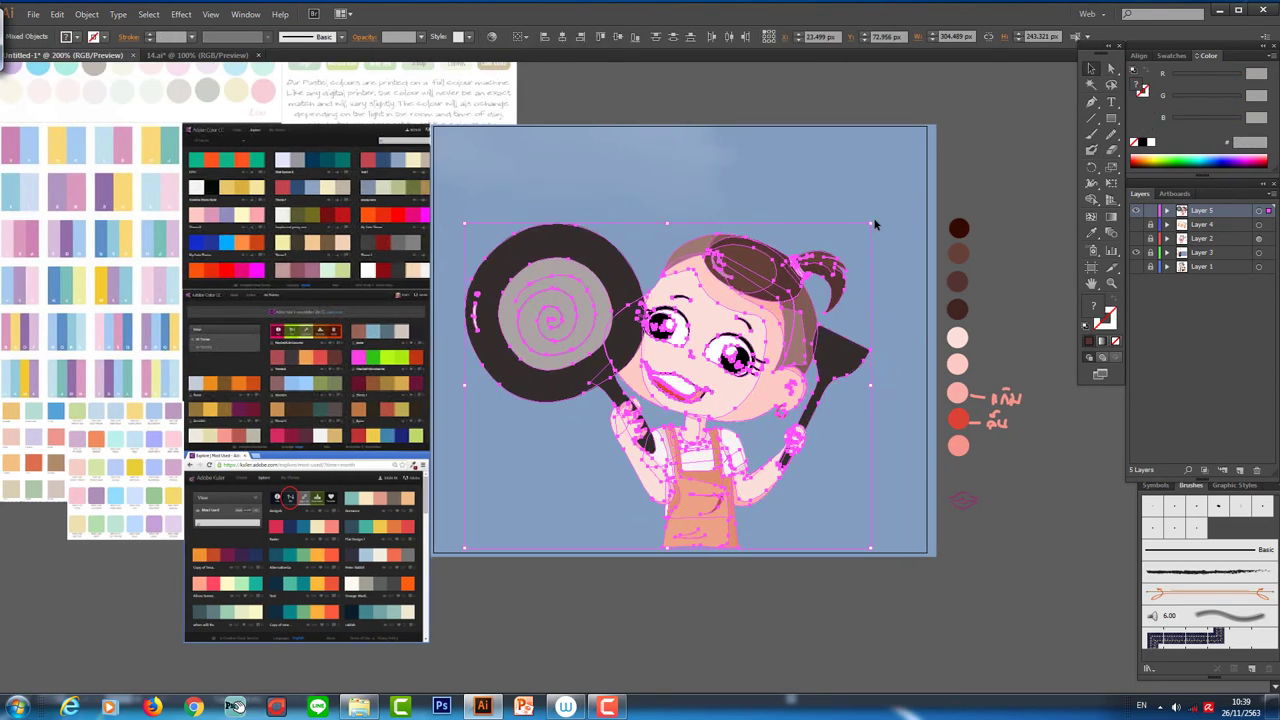
- Enlarge the character, move it left and down, and start rounded Thai-font text above
left_click_drag(920, 449, 929, 206)
left_click(970, 543)
key("t")
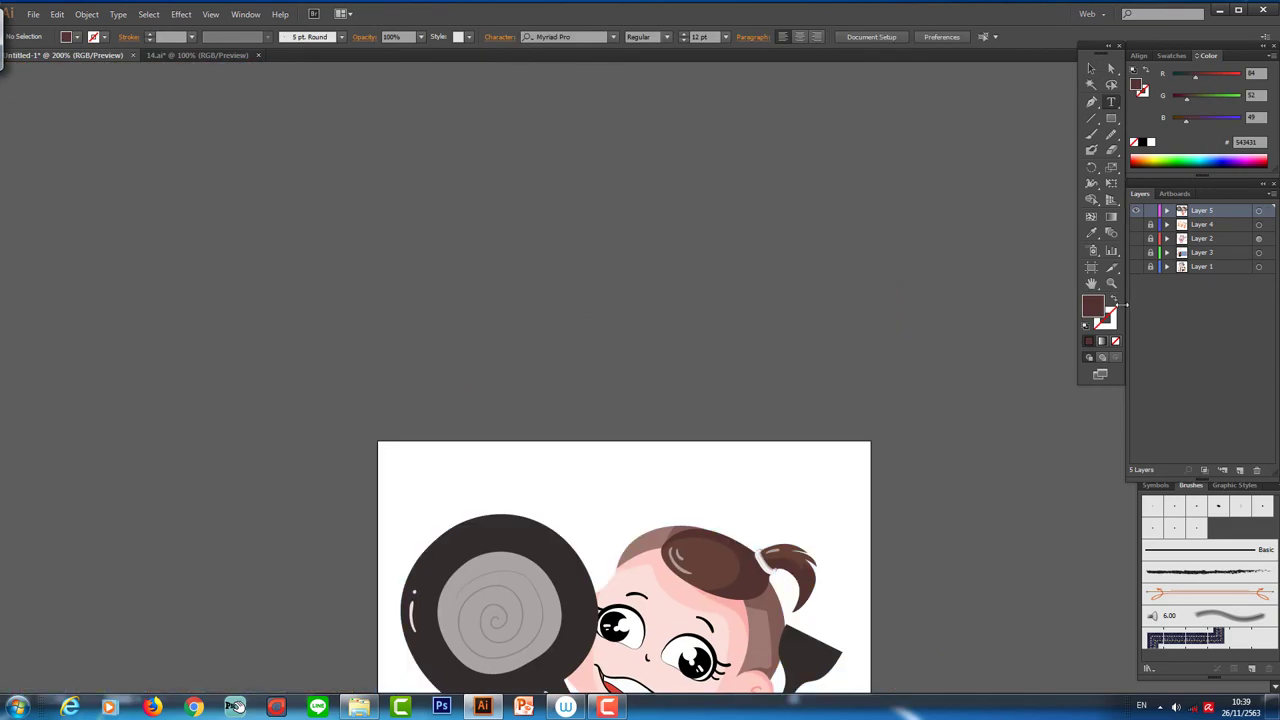
left_click(727, 37)
left_click(613, 37)
left_click(640, 121)
left_click(604, 245)
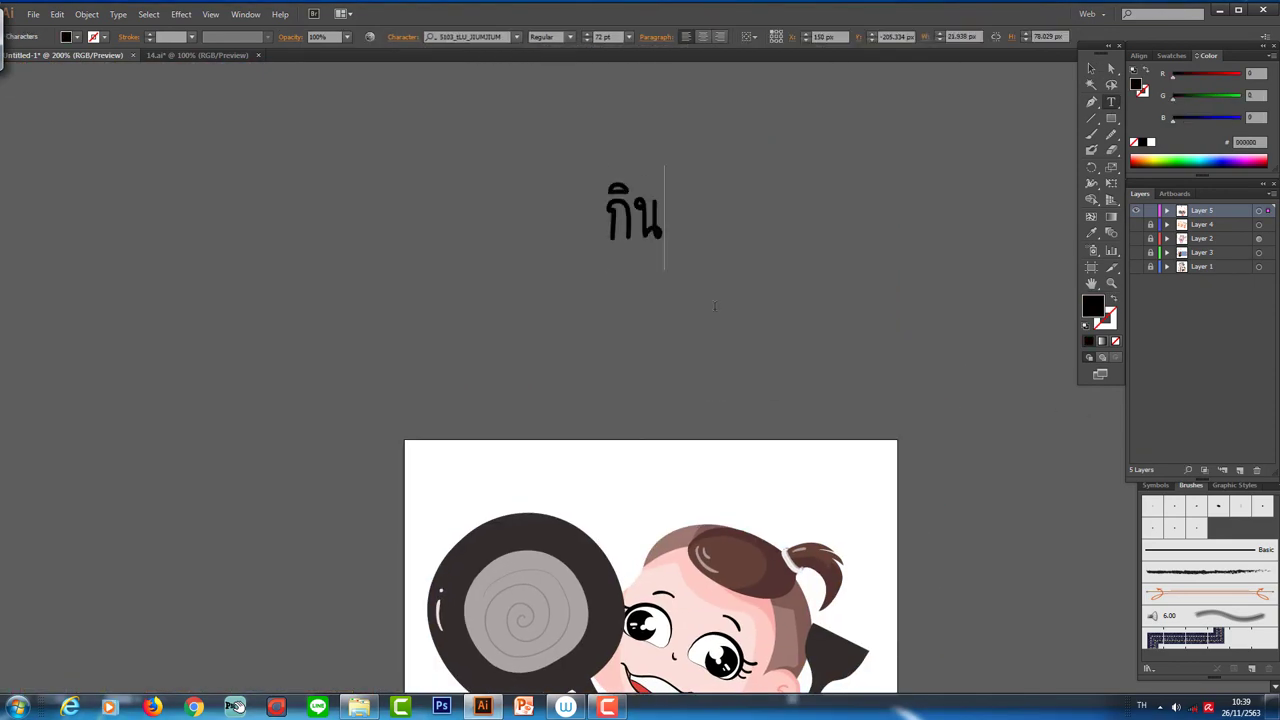
- Colour the Thai text dark red and move กิน onto the artboard top
scroll(837, 289, "down", 2)
left_click(640, 150)
double_click(1092, 306)
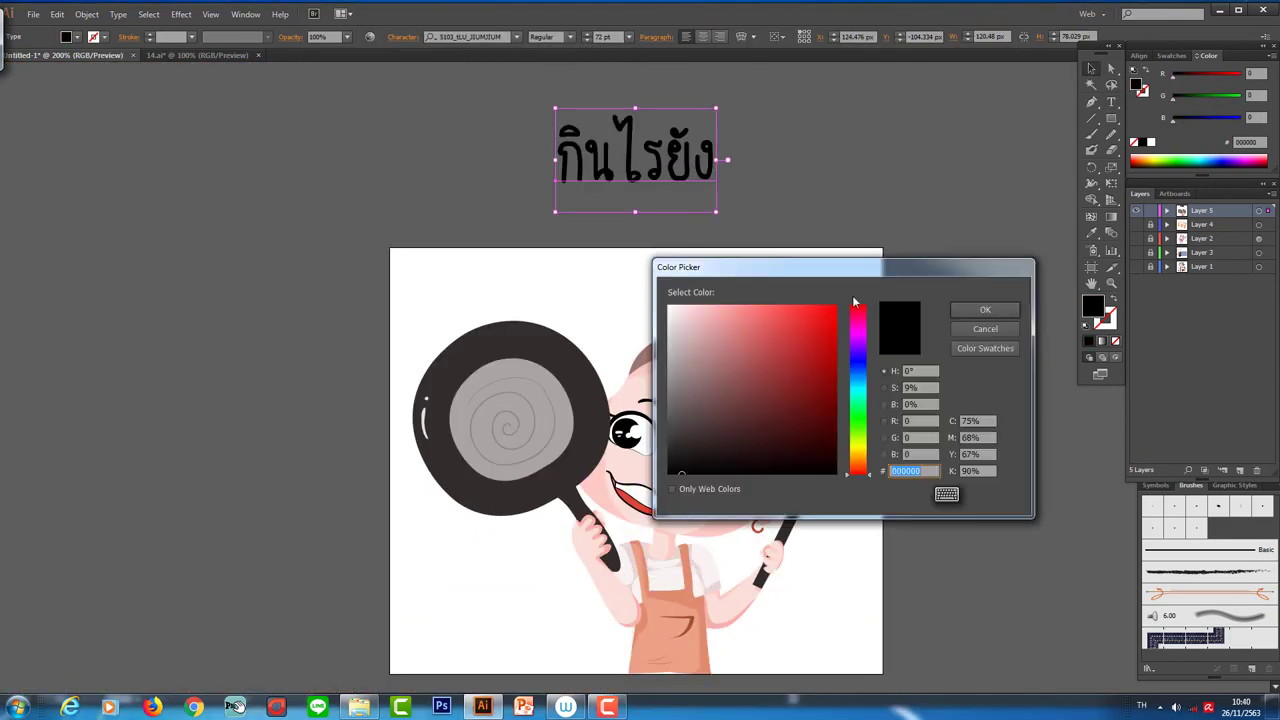
left_click(983, 306)
left_click(796, 197)
mouse_move(544, 108)
left_mouse_down()
mouse_move(610, 190)
mouse_move(656, 324)
left_mouse_up()
left_click(825, 183)
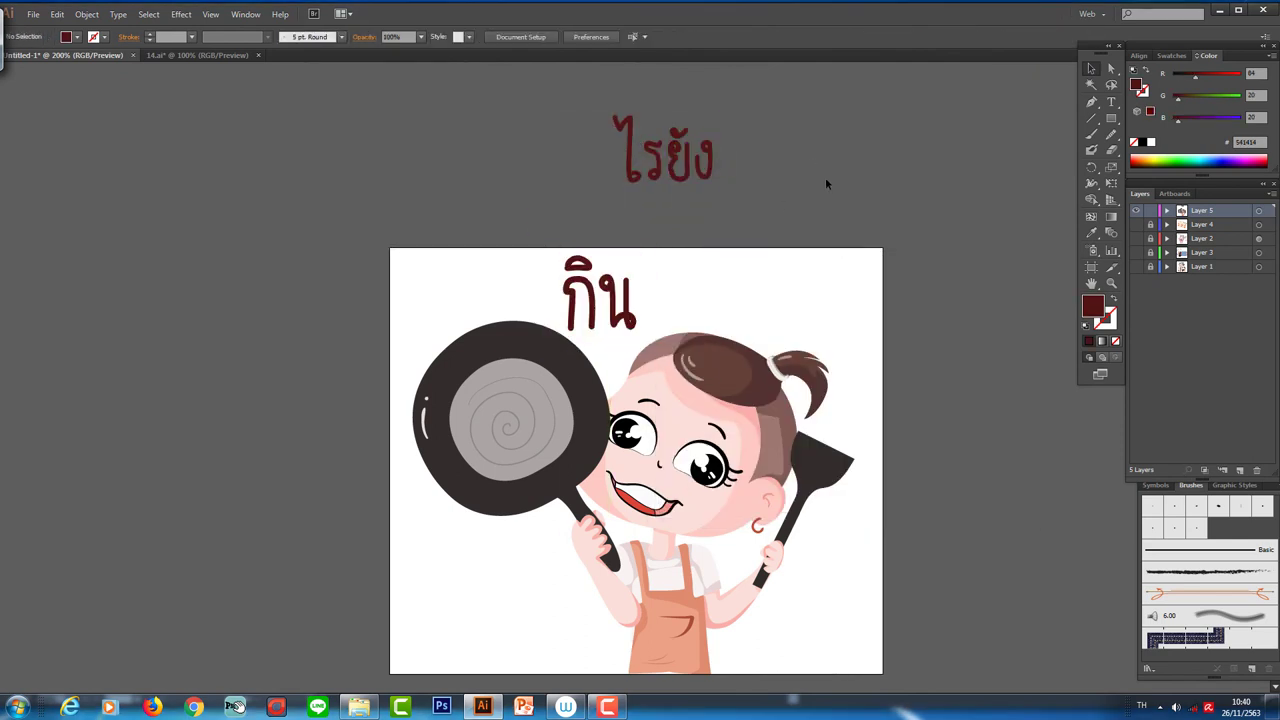
- Colour ก green, its vowel mark orange and น blue
left_click(580, 302)
double_click(1092, 306)
left_click(986, 306)
left_click(578, 264)
double_click(1092, 306)
left_click(986, 306)
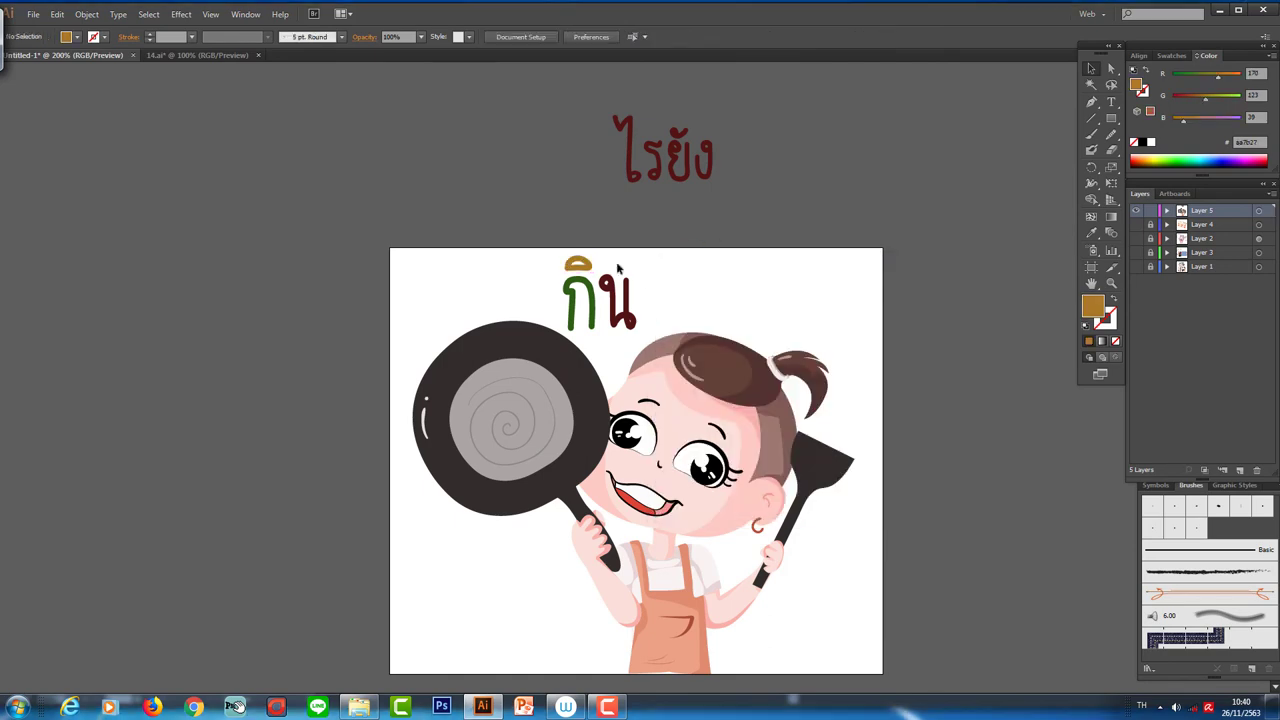
left_click(618, 300)
double_click(1092, 306)
left_click(988, 306)
- Place ไรยัง beside กิน and nudge the character slightly right
mouse_move(660, 150)
left_mouse_down()
mouse_move(688, 293)
mouse_move(648, 150)
left_mouse_up()
left_click(909, 264)
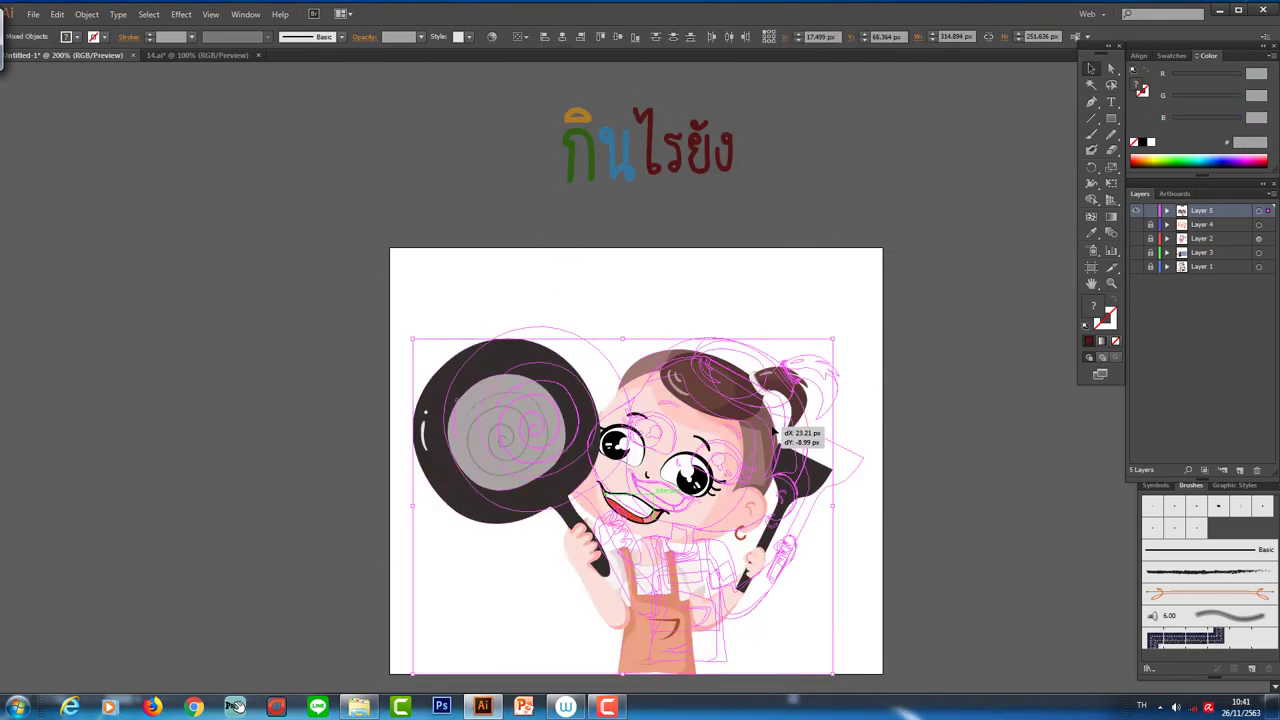
mouse_move(750, 466)
left_mouse_down()
mouse_move(793, 468)
mouse_move(793, 480)
left_mouse_up()
left_click(590, 120)
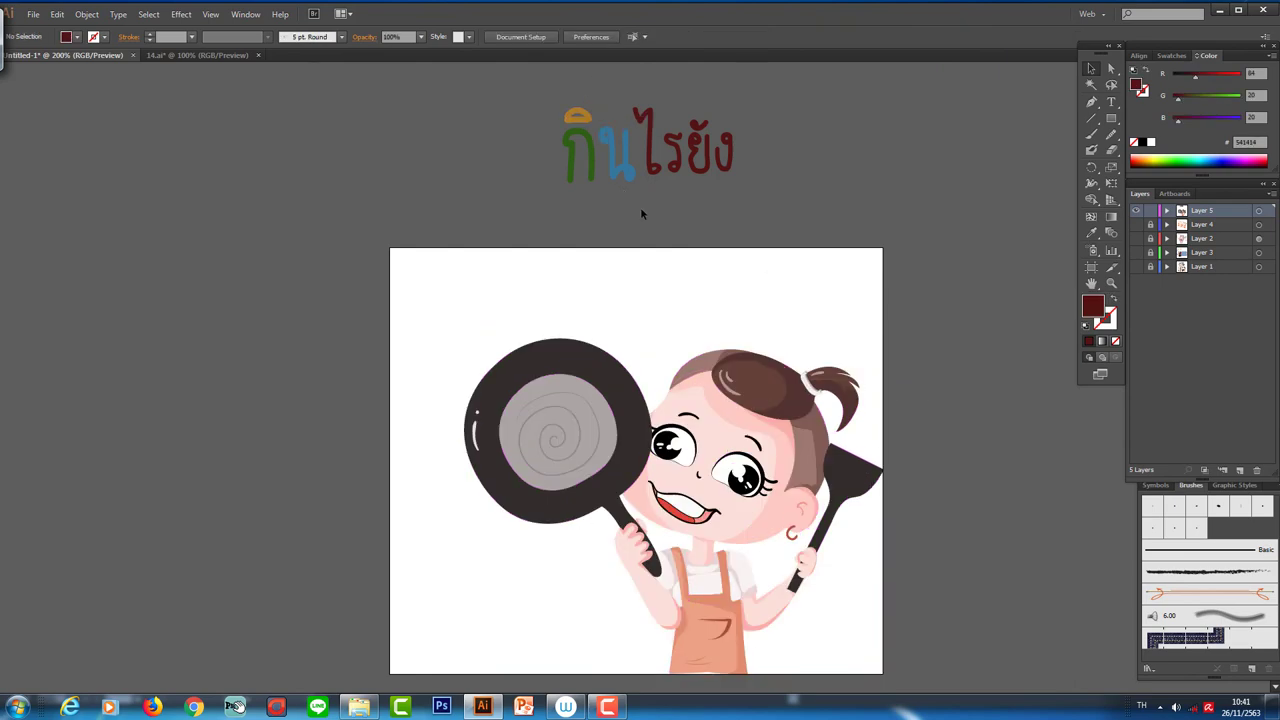
scroll(641, 213, "down", 1)
left_click_drag(480, 271, 945, 378)
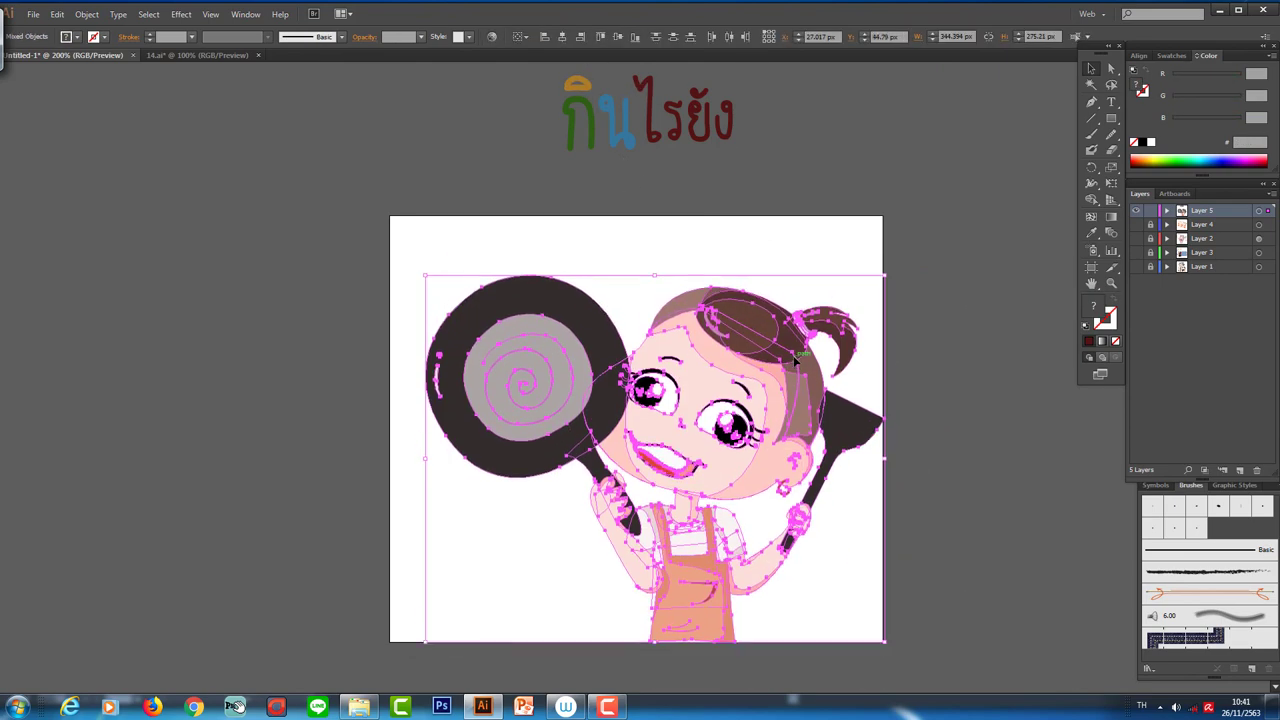
- Stack กิน, ไร and ยัง vertically on the frying pan
left_click(772, 158)
left_click_drag(614, 140, 487, 298)
mouse_move(690, 115)
left_mouse_down()
mouse_move(520, 128)
mouse_move(460, 372)
left_mouse_up()
left_click_drag(540, 135, 460, 450)
mouse_move(484, 287)
left_mouse_down()
mouse_move(508, 475)
mouse_move(470, 520)
left_mouse_up()
left_click(1006, 245)
- Paint a light pink speech bubble around the words with the brush
double_click(1093, 306)
left_click(697, 312)
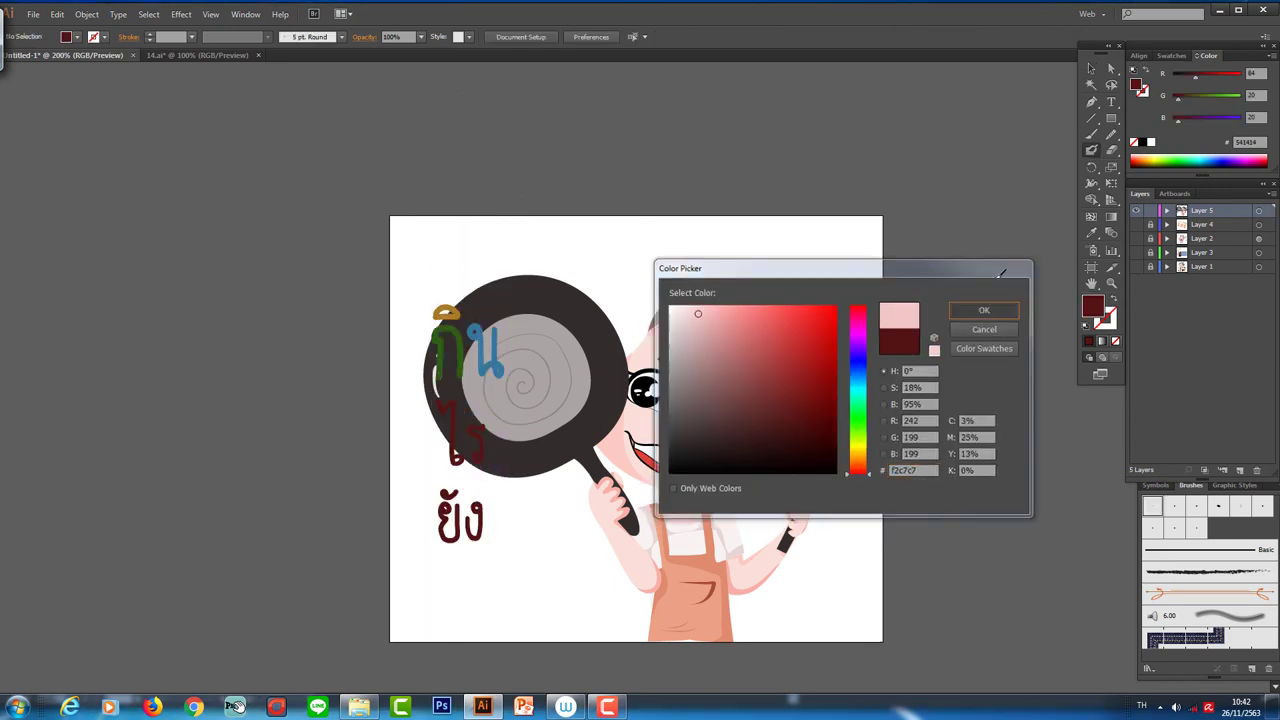
left_click(986, 306)
key("b")
left_click_drag(530, 395, 492, 552)
key("ctrl+plus")
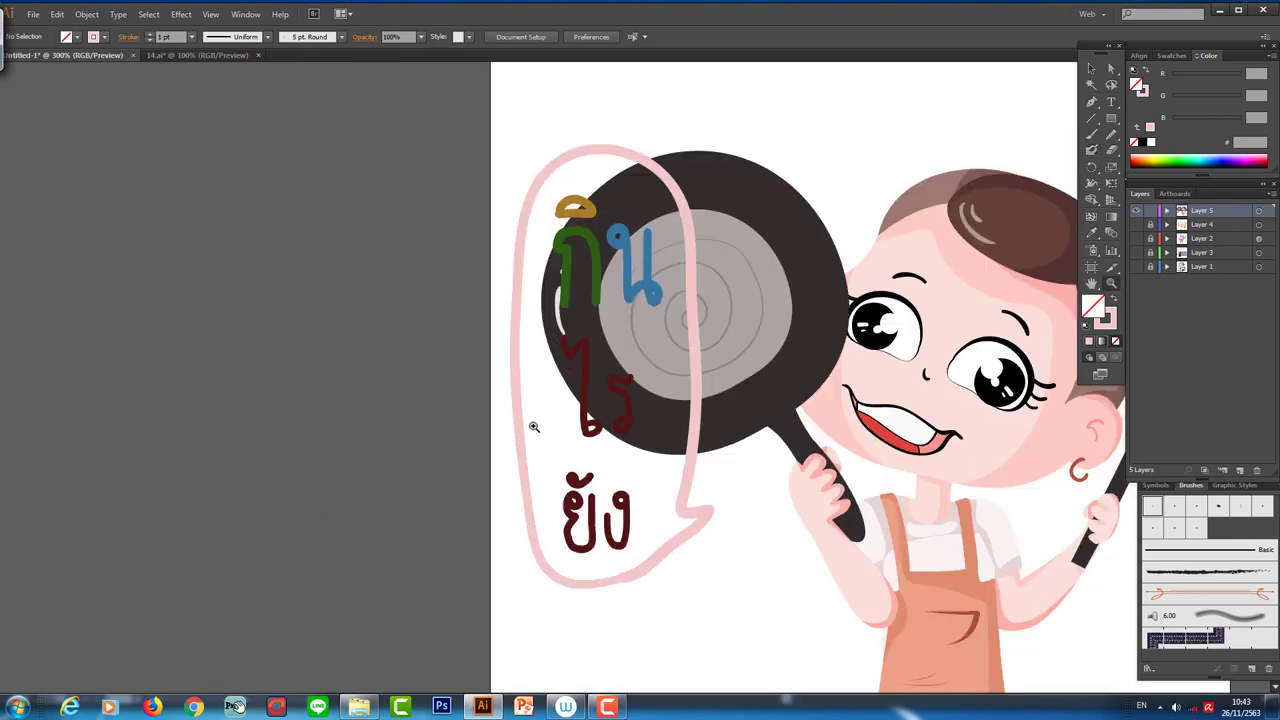
left_click_drag(445, 398, 437, 310)
left_click_drag(542, 272, 470, 410)
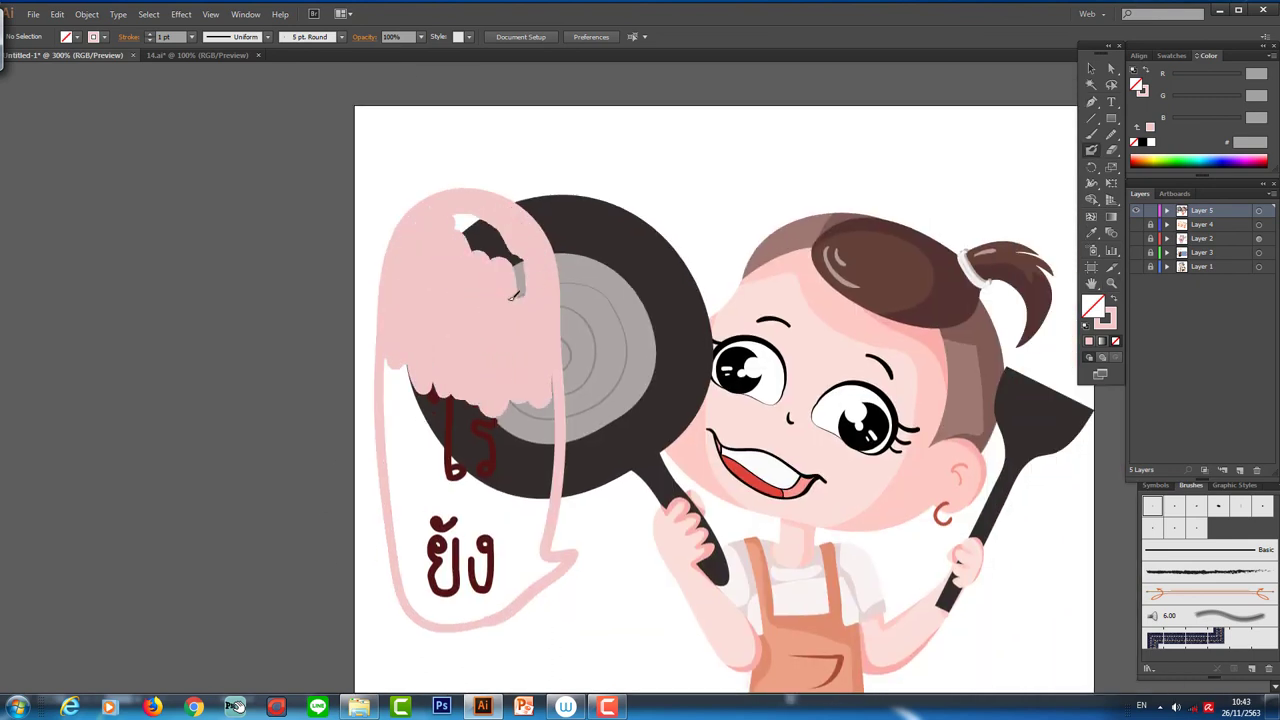
mouse_move(480, 220)
left_mouse_down()
mouse_move(470, 530)
mouse_move(407, 517)
left_mouse_up()
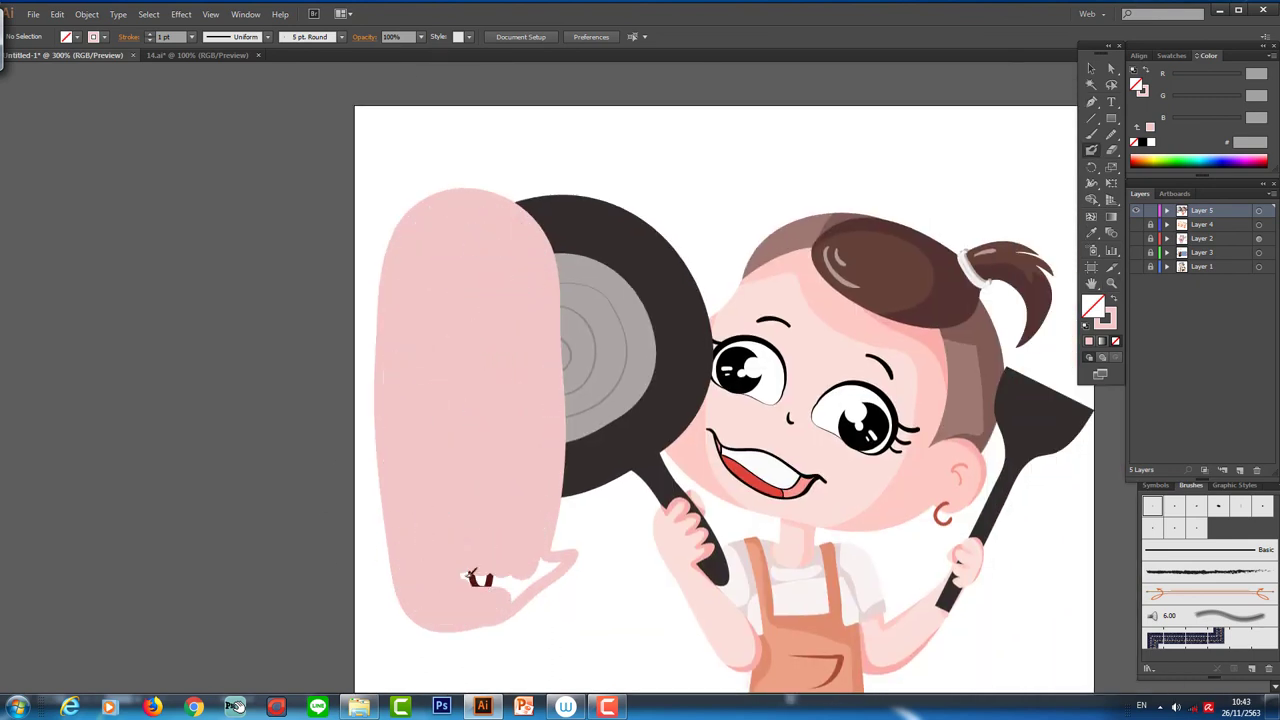
- Reshape the bubble's tail tip and move the bubble and text left of the artboard
key("ctrl+a")
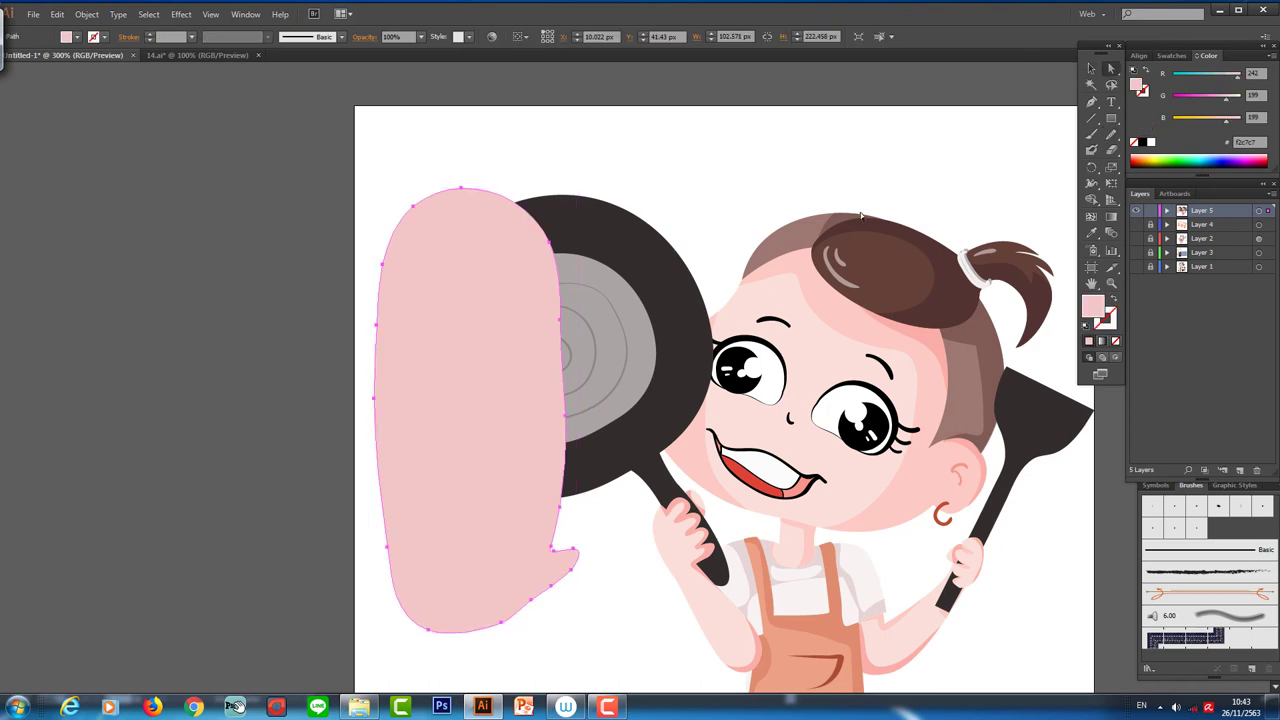
left_click_drag(575, 549, 600, 553)
left_click(647, 652)
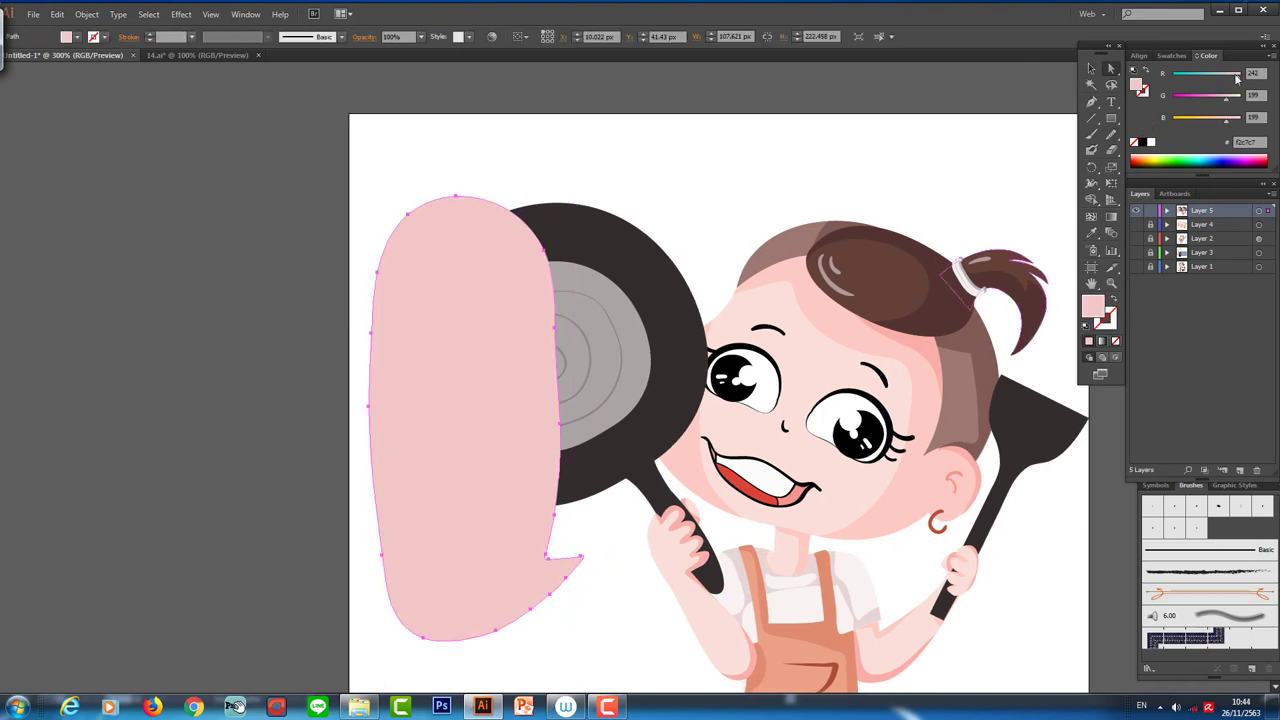
left_click_drag(470, 400, 175, 385)
left_click(470, 330)
left_click_drag(490, 570, 230, 545)
- Put the pink bubble behind the Thai text and group them
right_click(229, 549)
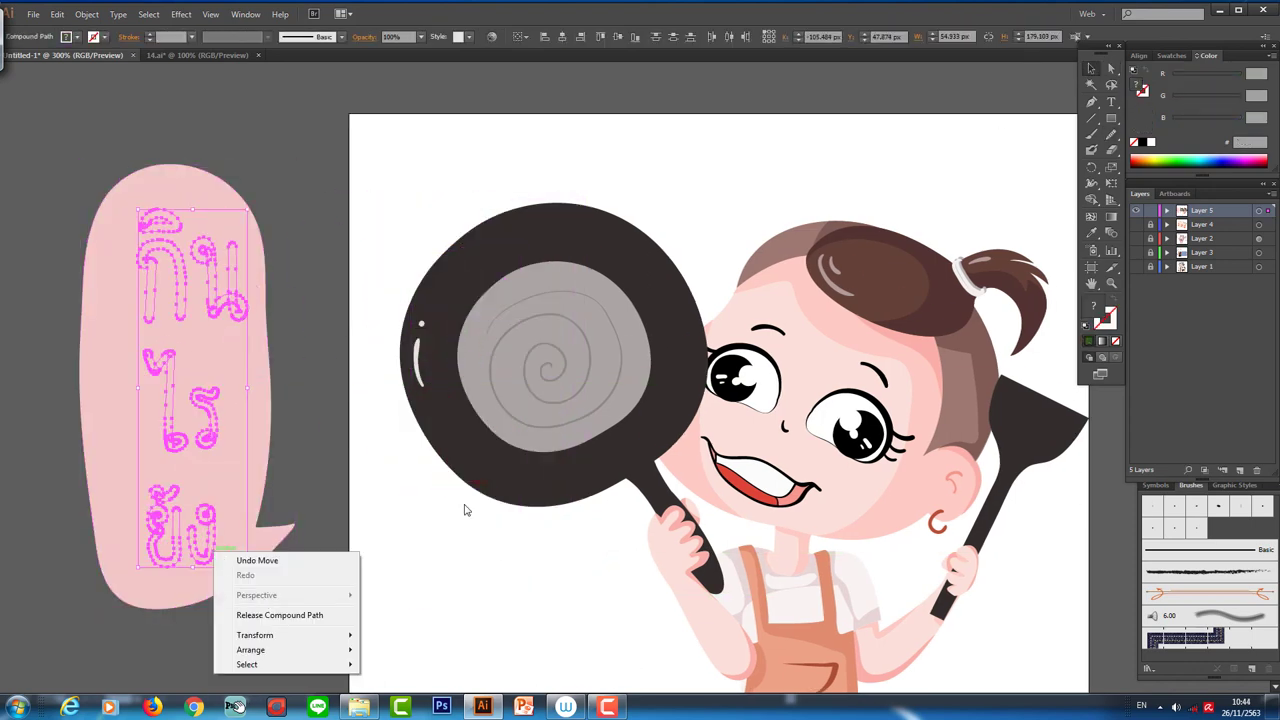
left_click(270, 648)
left_click_drag(429, 629, 195, 543)
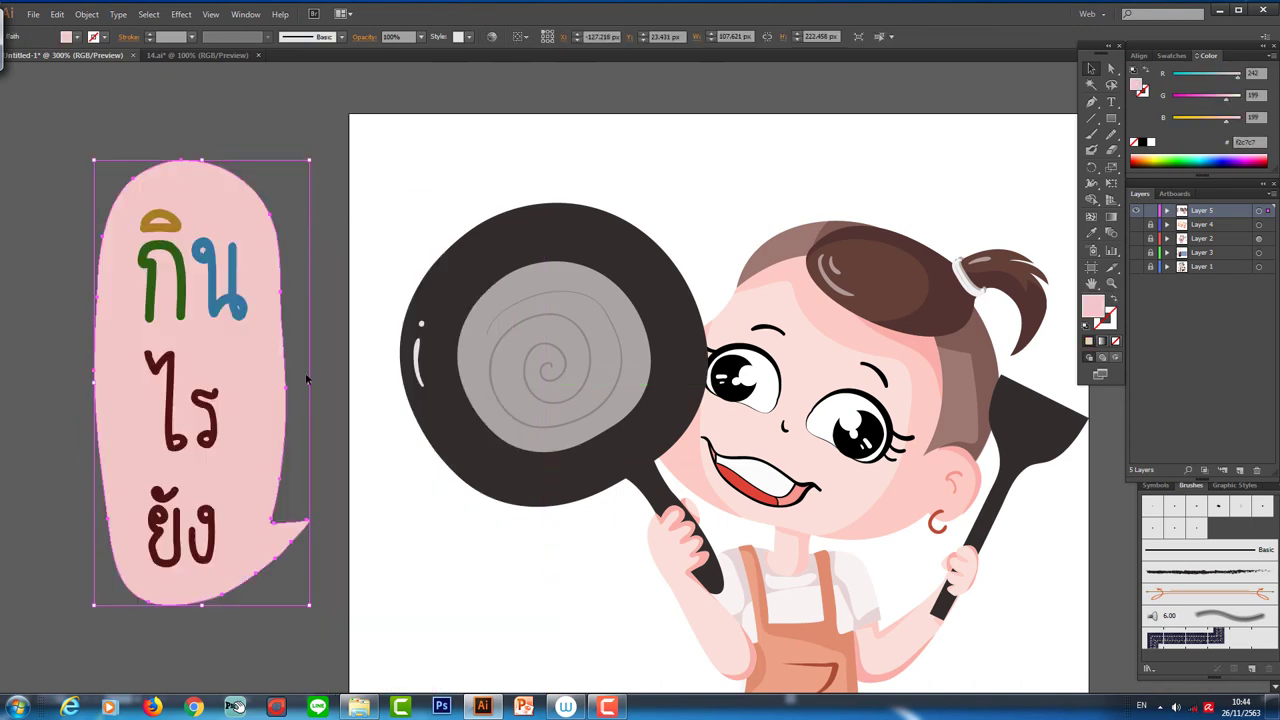
left_click_drag(62, 171, 234, 548)
right_click(234, 548)
left_click(267, 610)
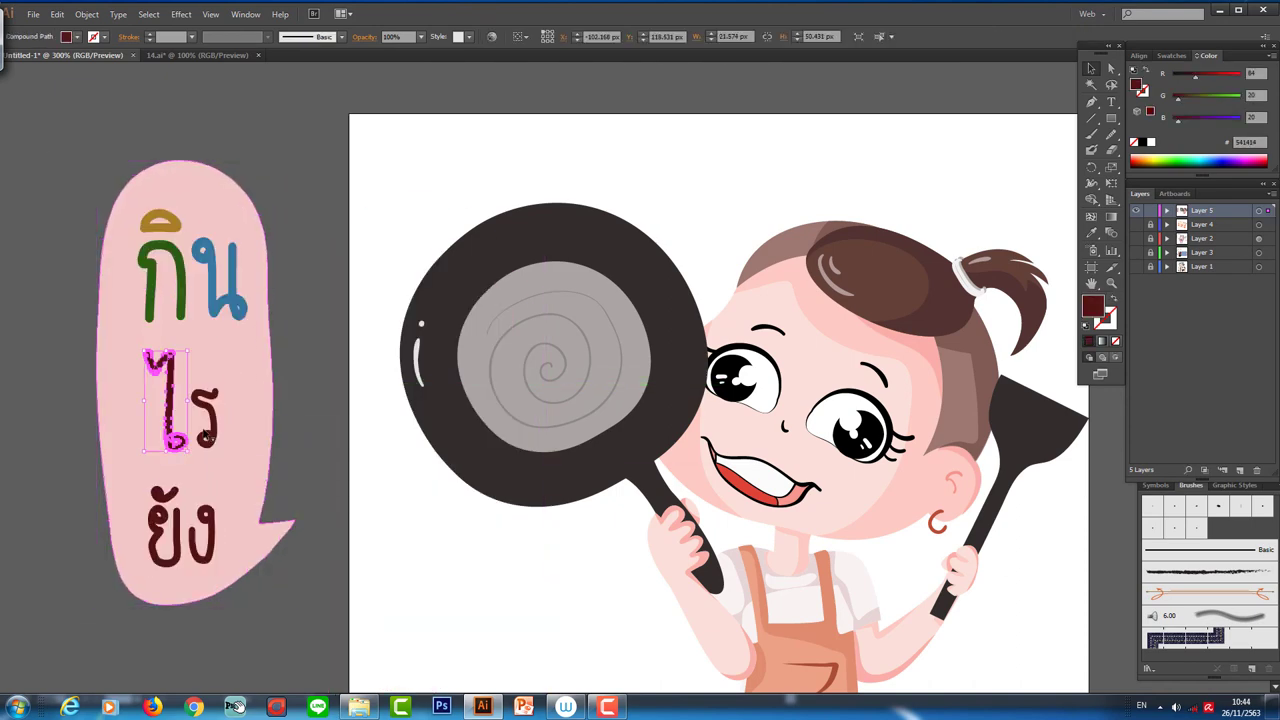
- Draw a small light grey ellipse and move the bubble group onto the artboard
left_click_drag(975, 155, 981, 148)
double_click(1092, 305)
left_click(980, 303)
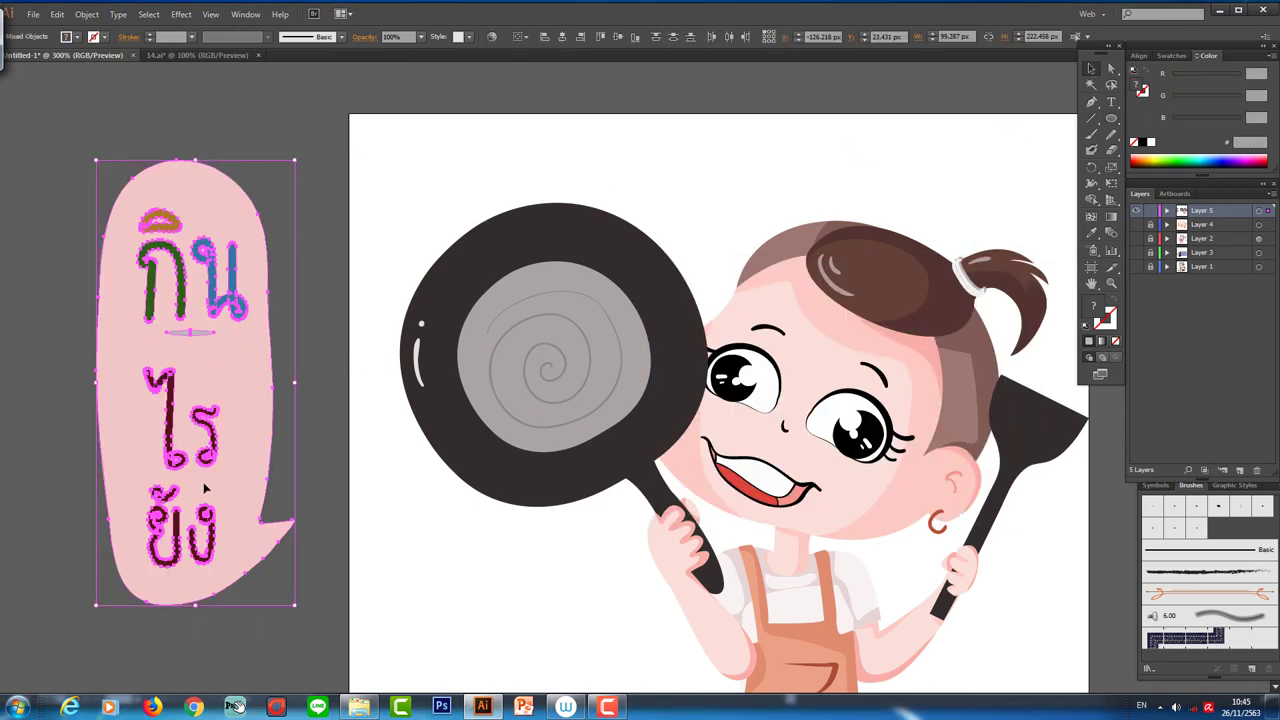
left_click_drag(203, 482, 533, 500)
key("ctrl+minus")
key("ctrl+minus")
key("ctrl+minus")
- Switch to the Blob Brush with a near-white fill colour for the motion lines
left_click(648, 501, "ctrl+alt")
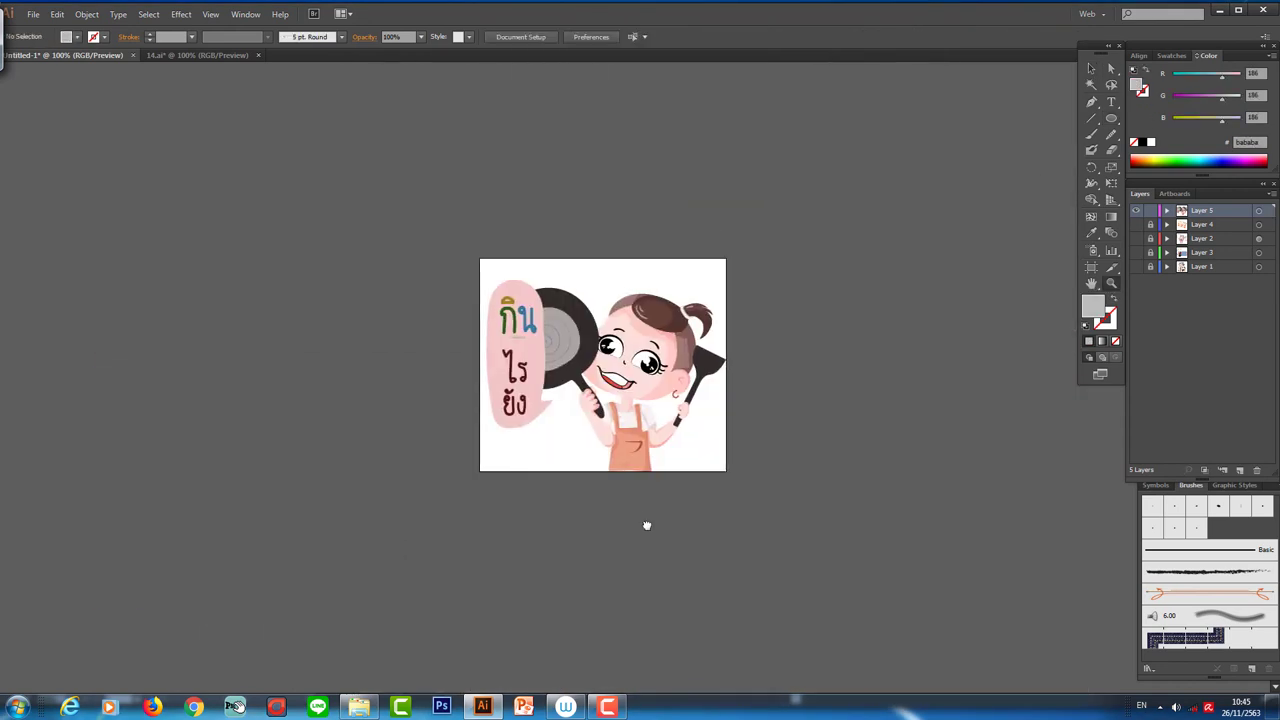
key("ctrl+plus")
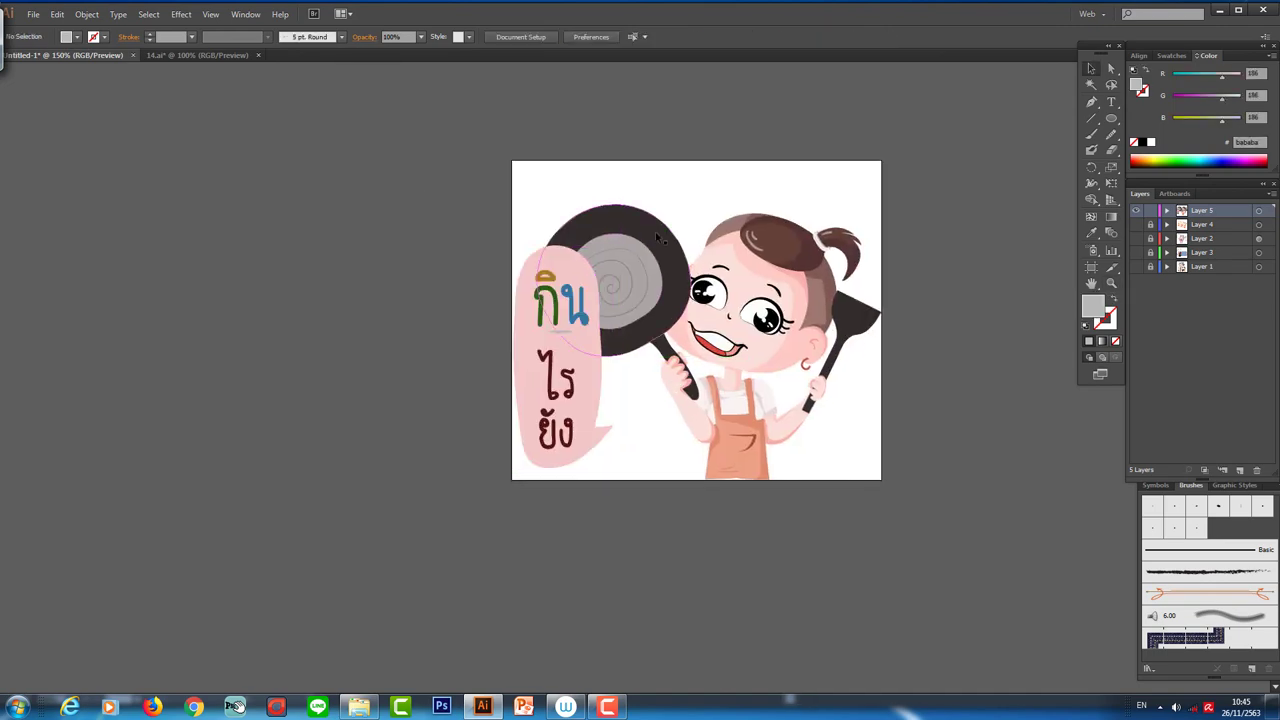
key("shift+b")
double_click(1092, 305)
left_click(669, 306)
key("Return")
- Select the hair highlight ellipse on the face, then zoom out to the whole illustration
key("ctrl+plus")
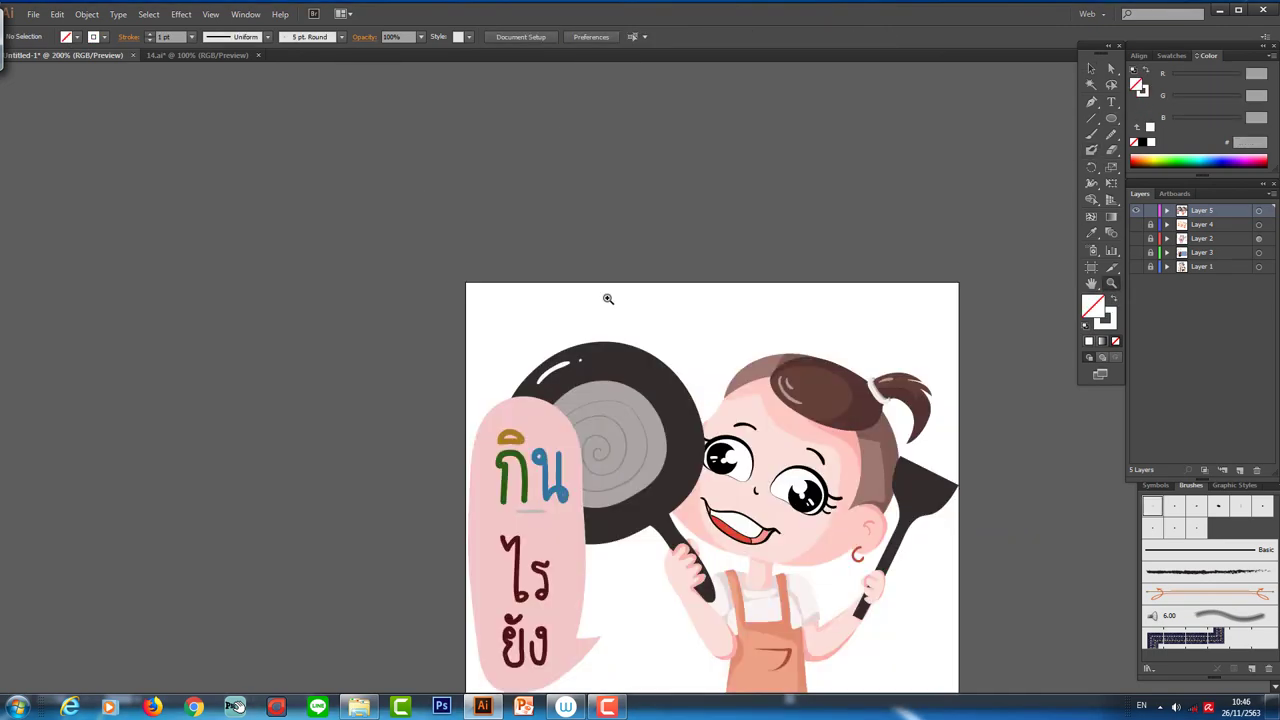
key("ctrl+plus")
key("v")
left_click(814, 202)
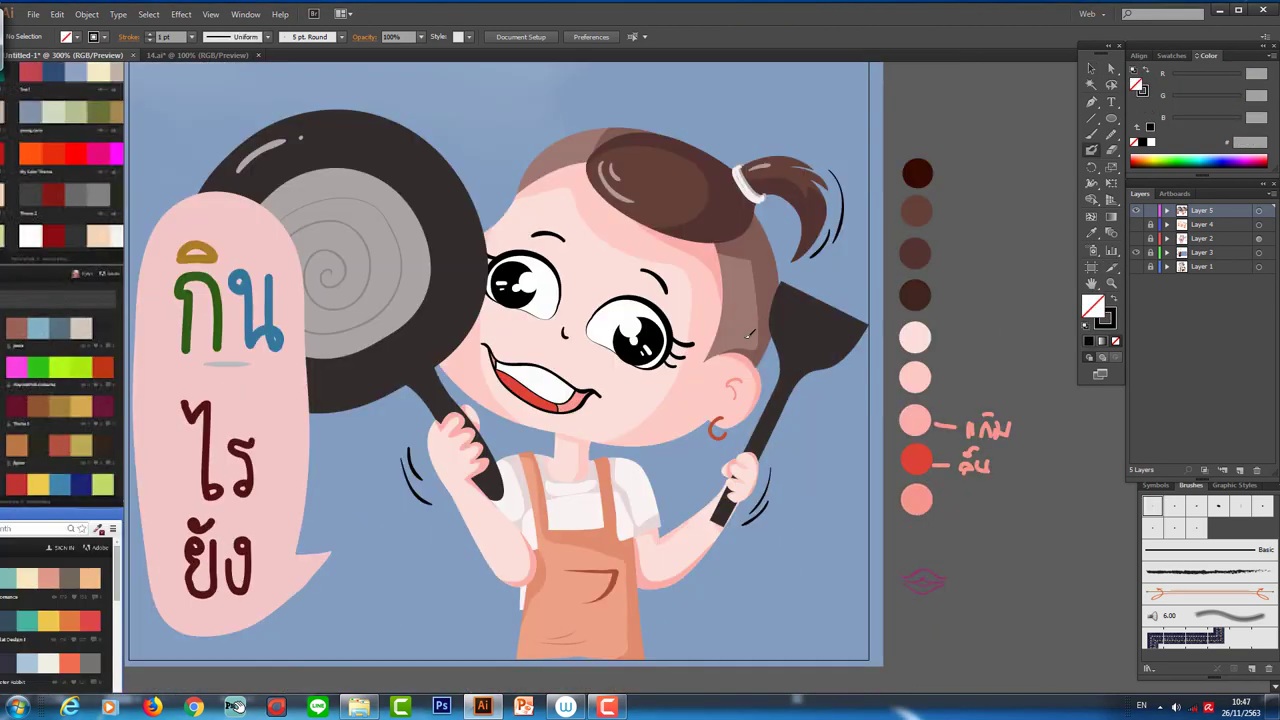
key("ctrl+minus")
key("ctrl+minus")
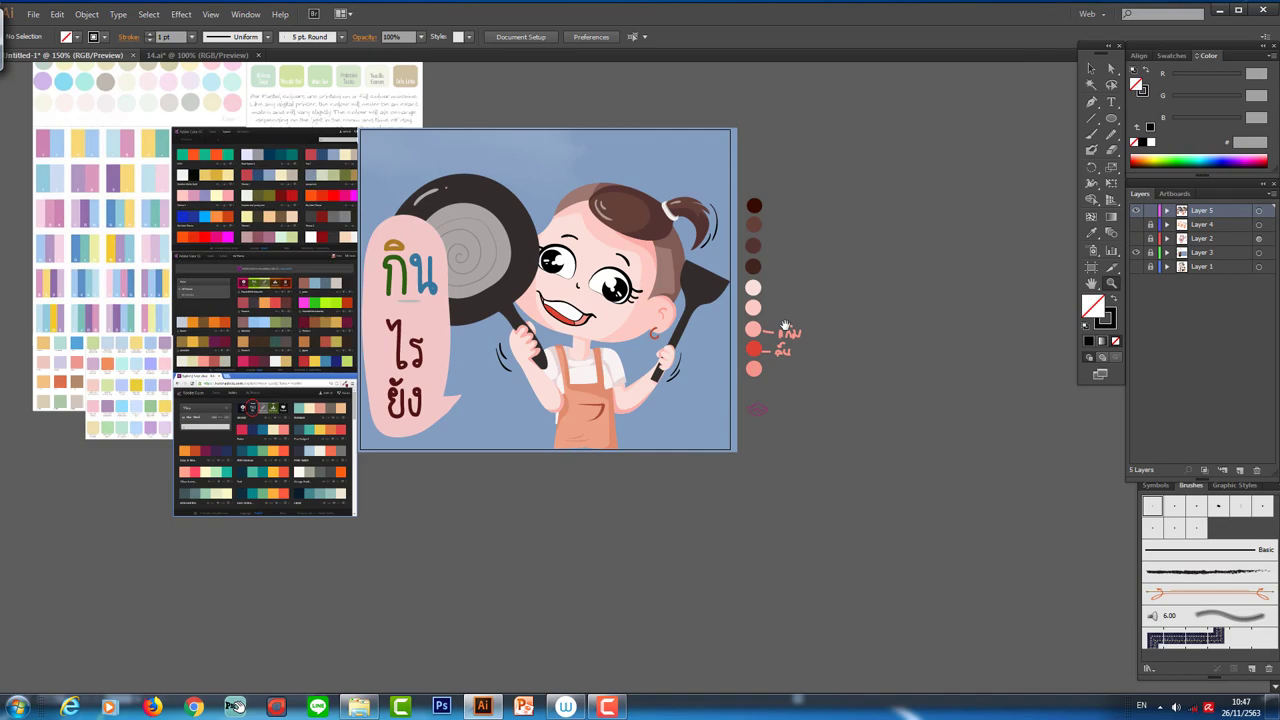